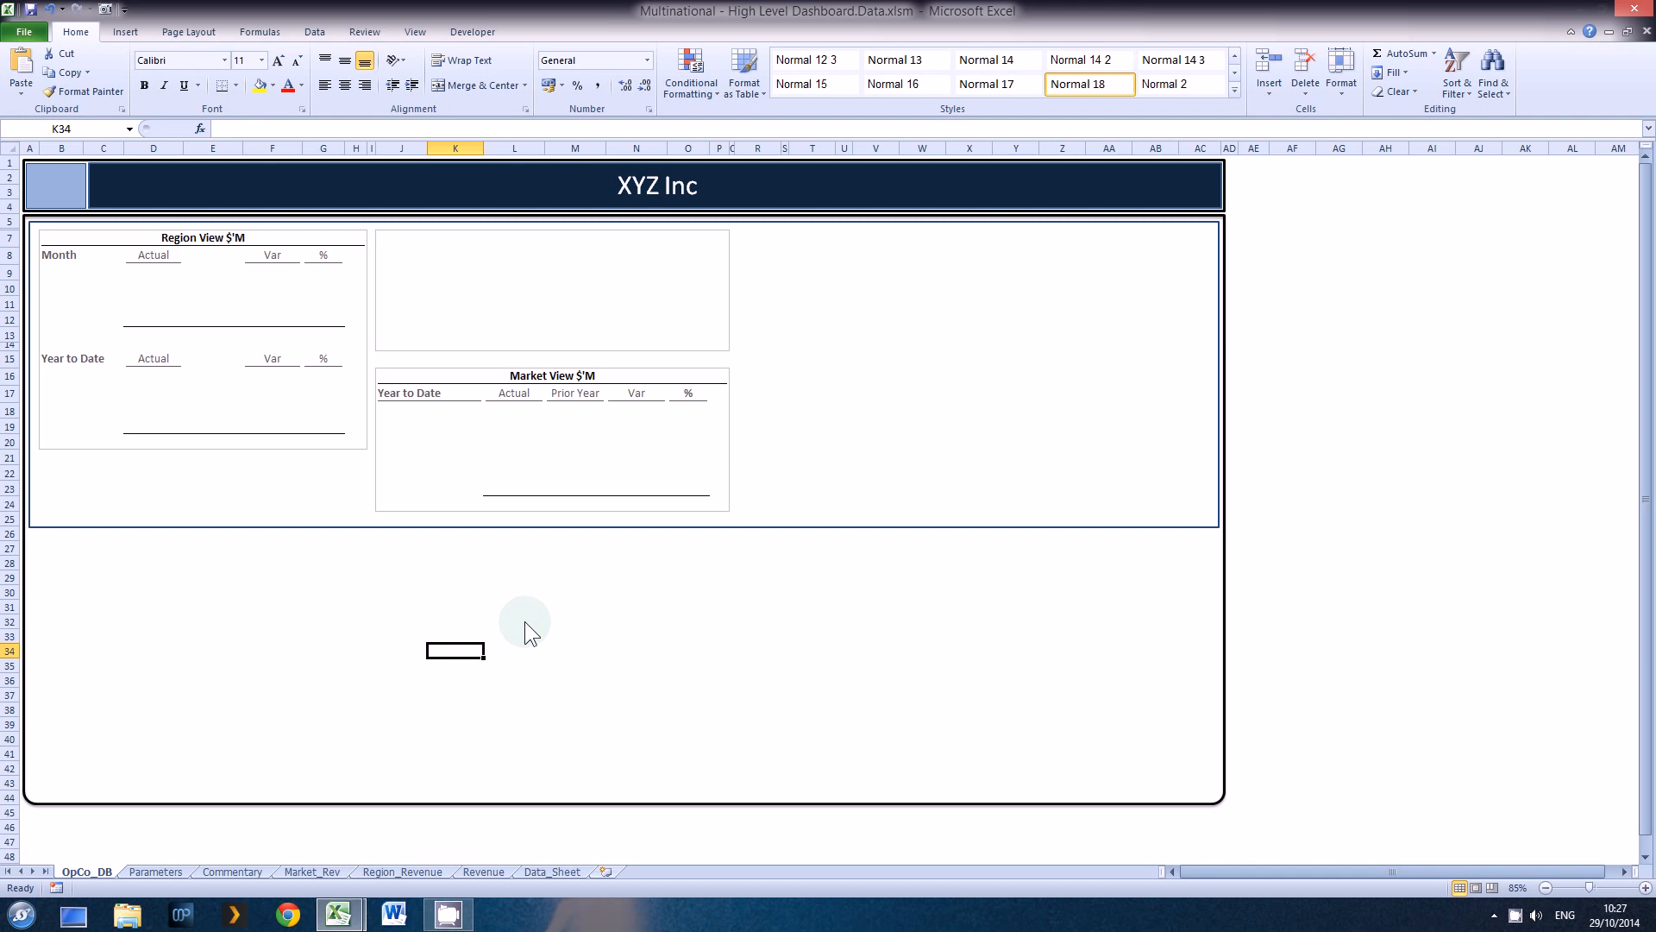
Step: Compare the Prior Year, Budget and Forecast views in the finished Wayne Tech dashboard workbook, and return to the XYZ Inc workbook
key("alt+Tab")
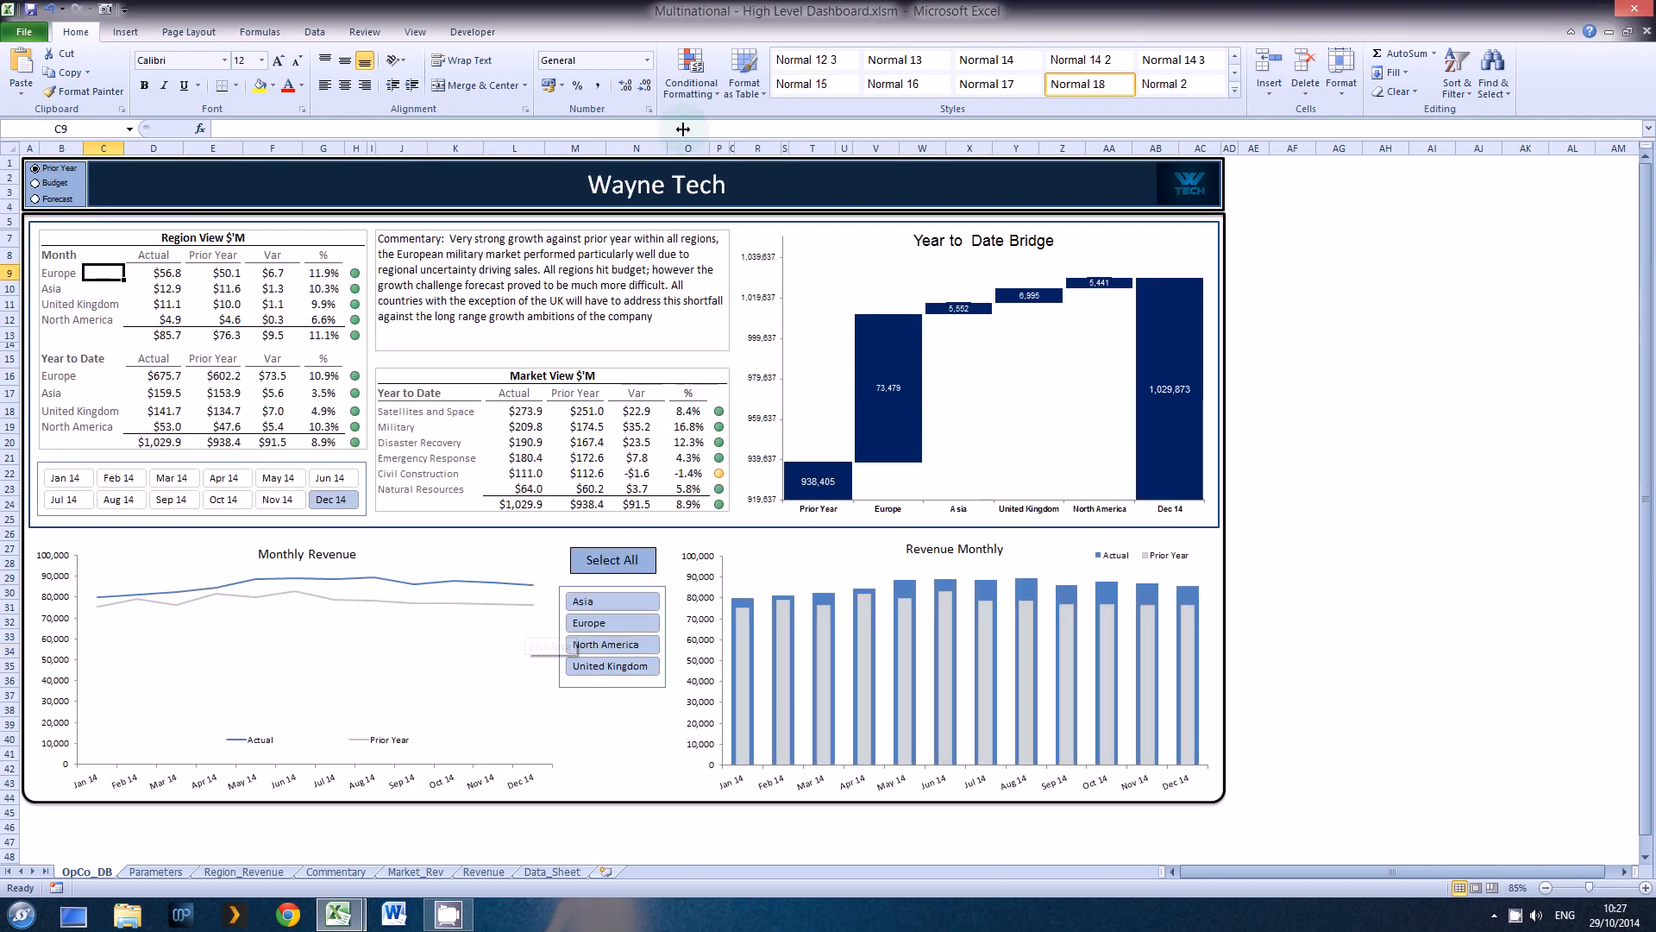
left_click(50, 183)
left_click(50, 200)
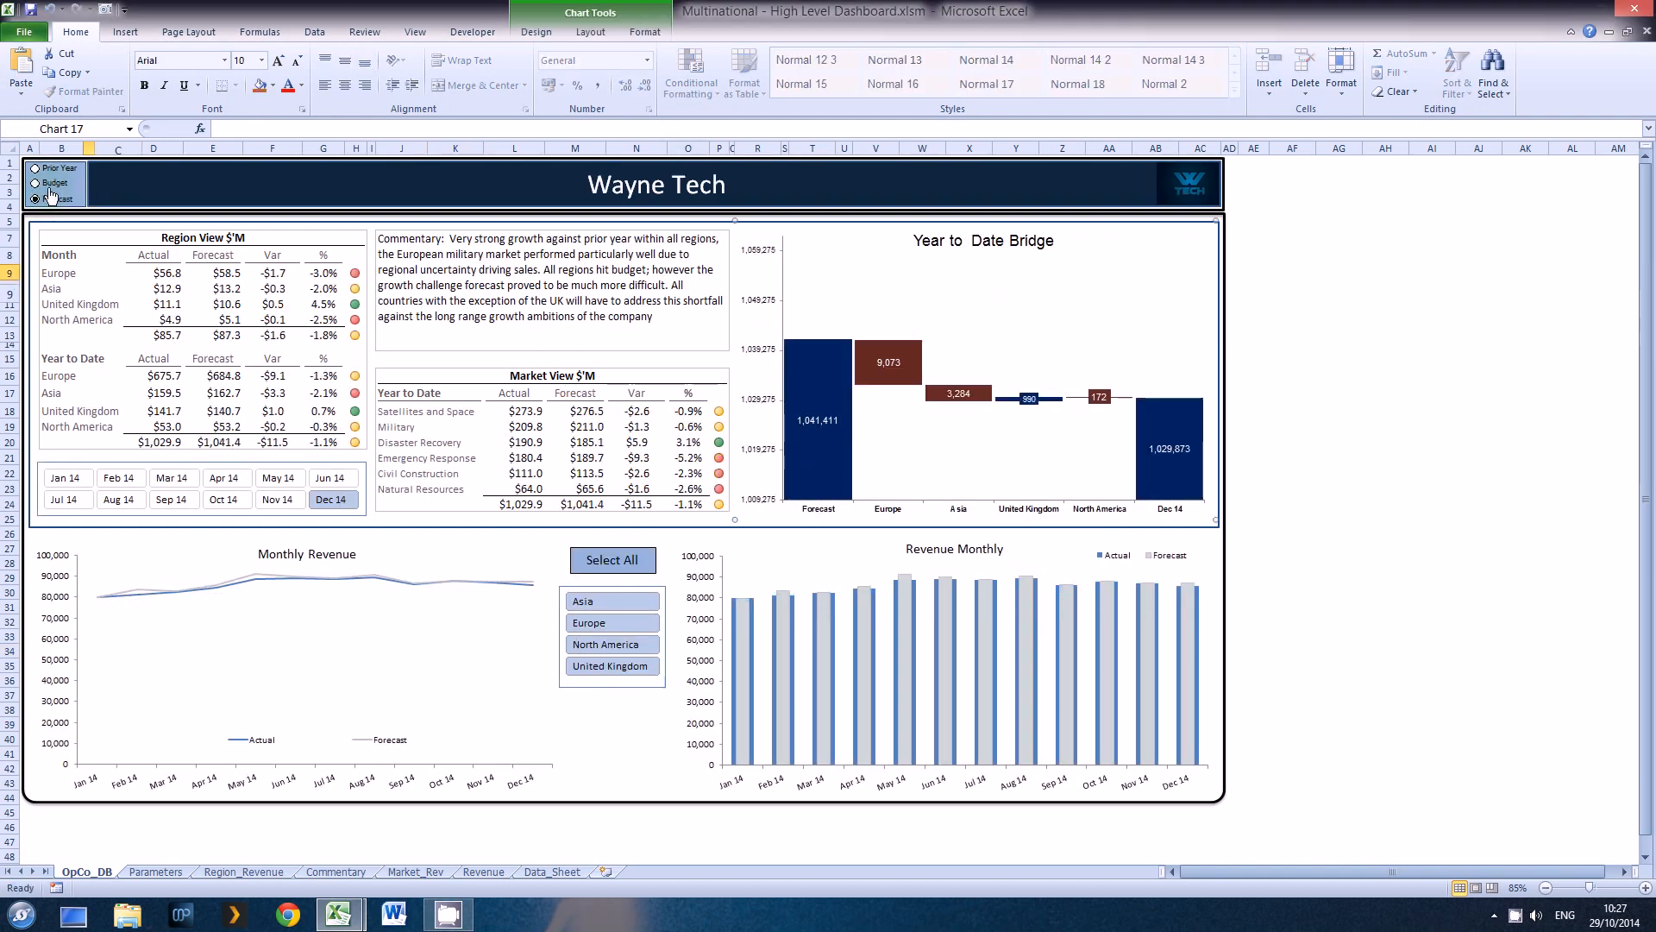
left_click(53, 183)
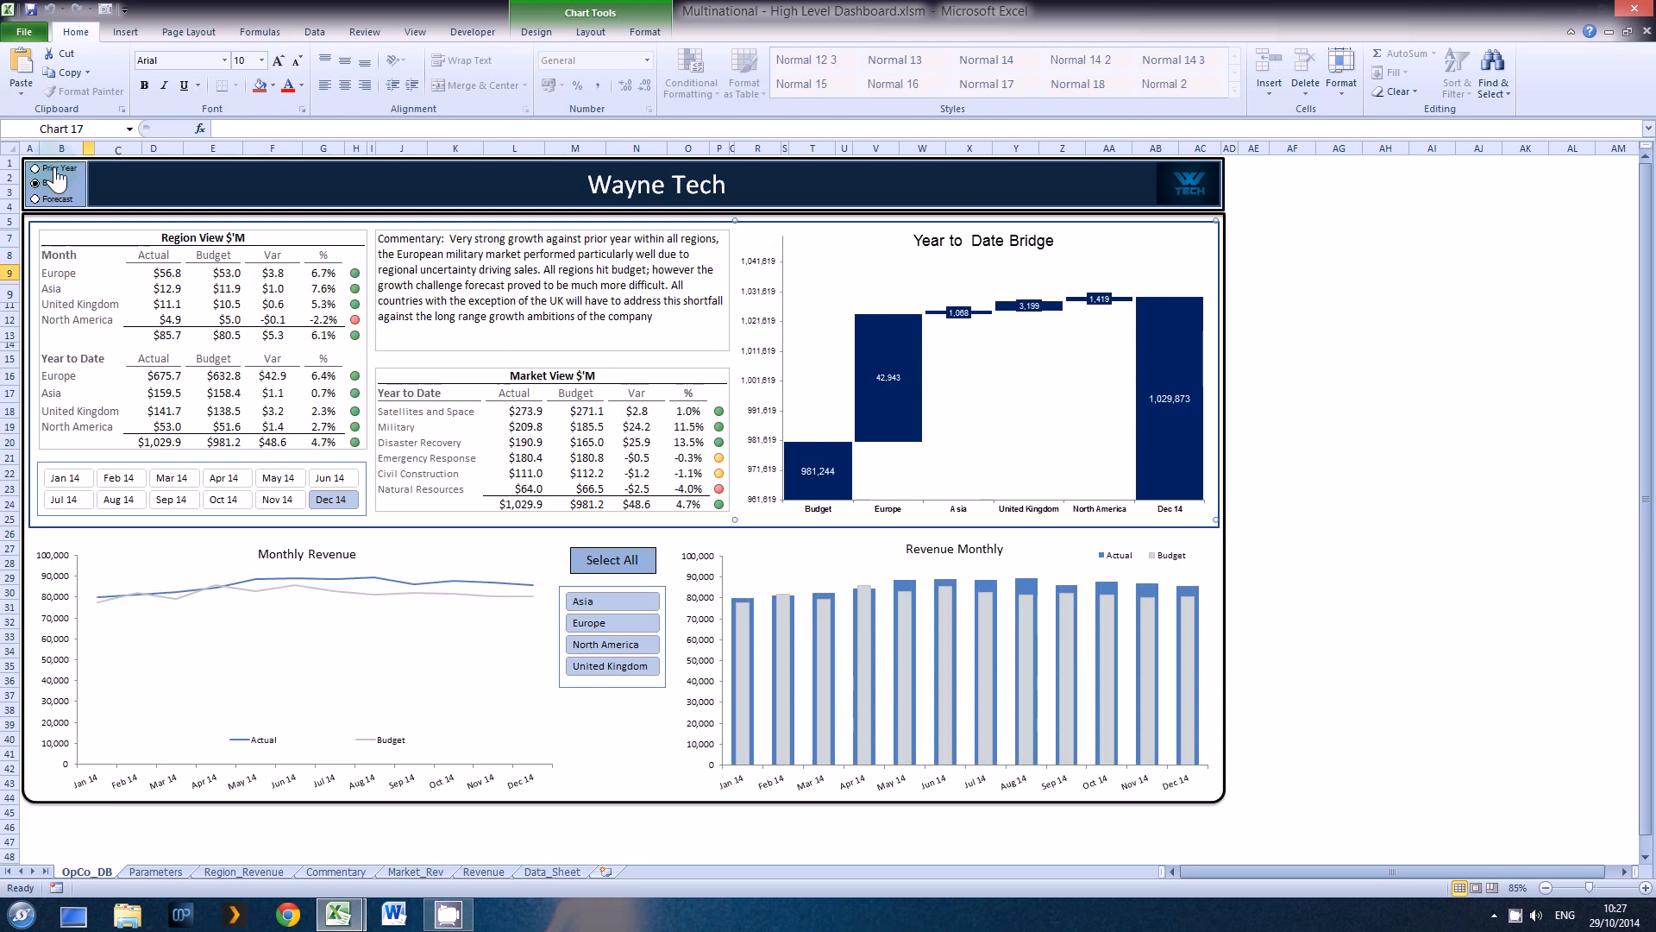
left_click(54, 170)
left_click(55, 184)
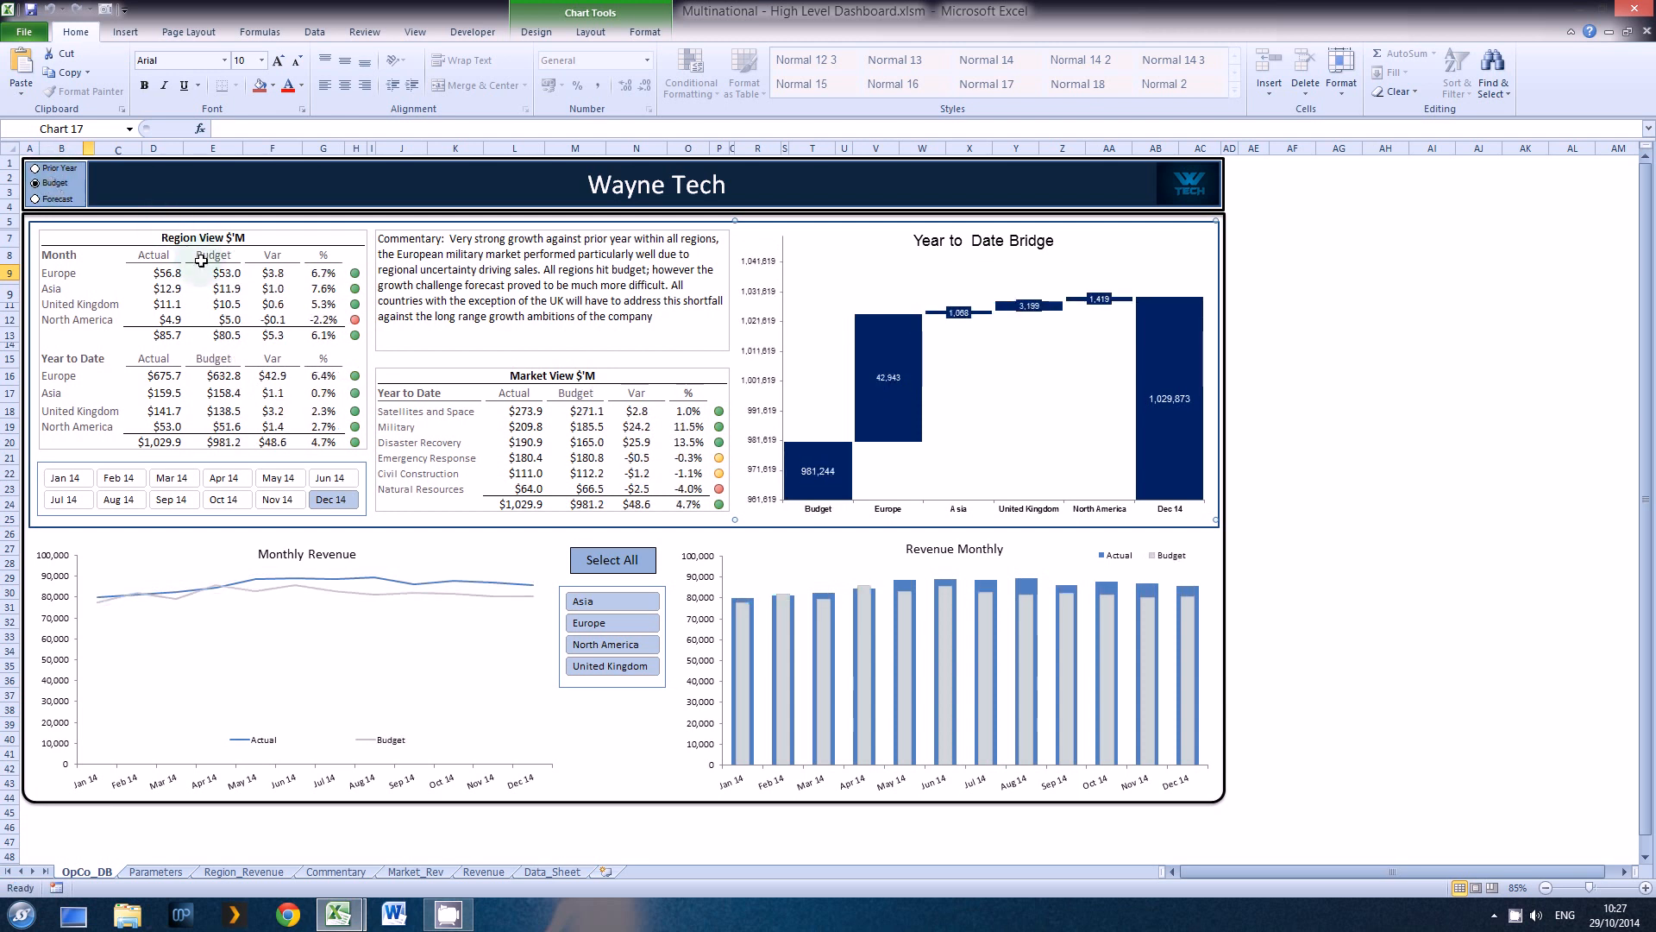
left_click(53, 199)
left_click(56, 184)
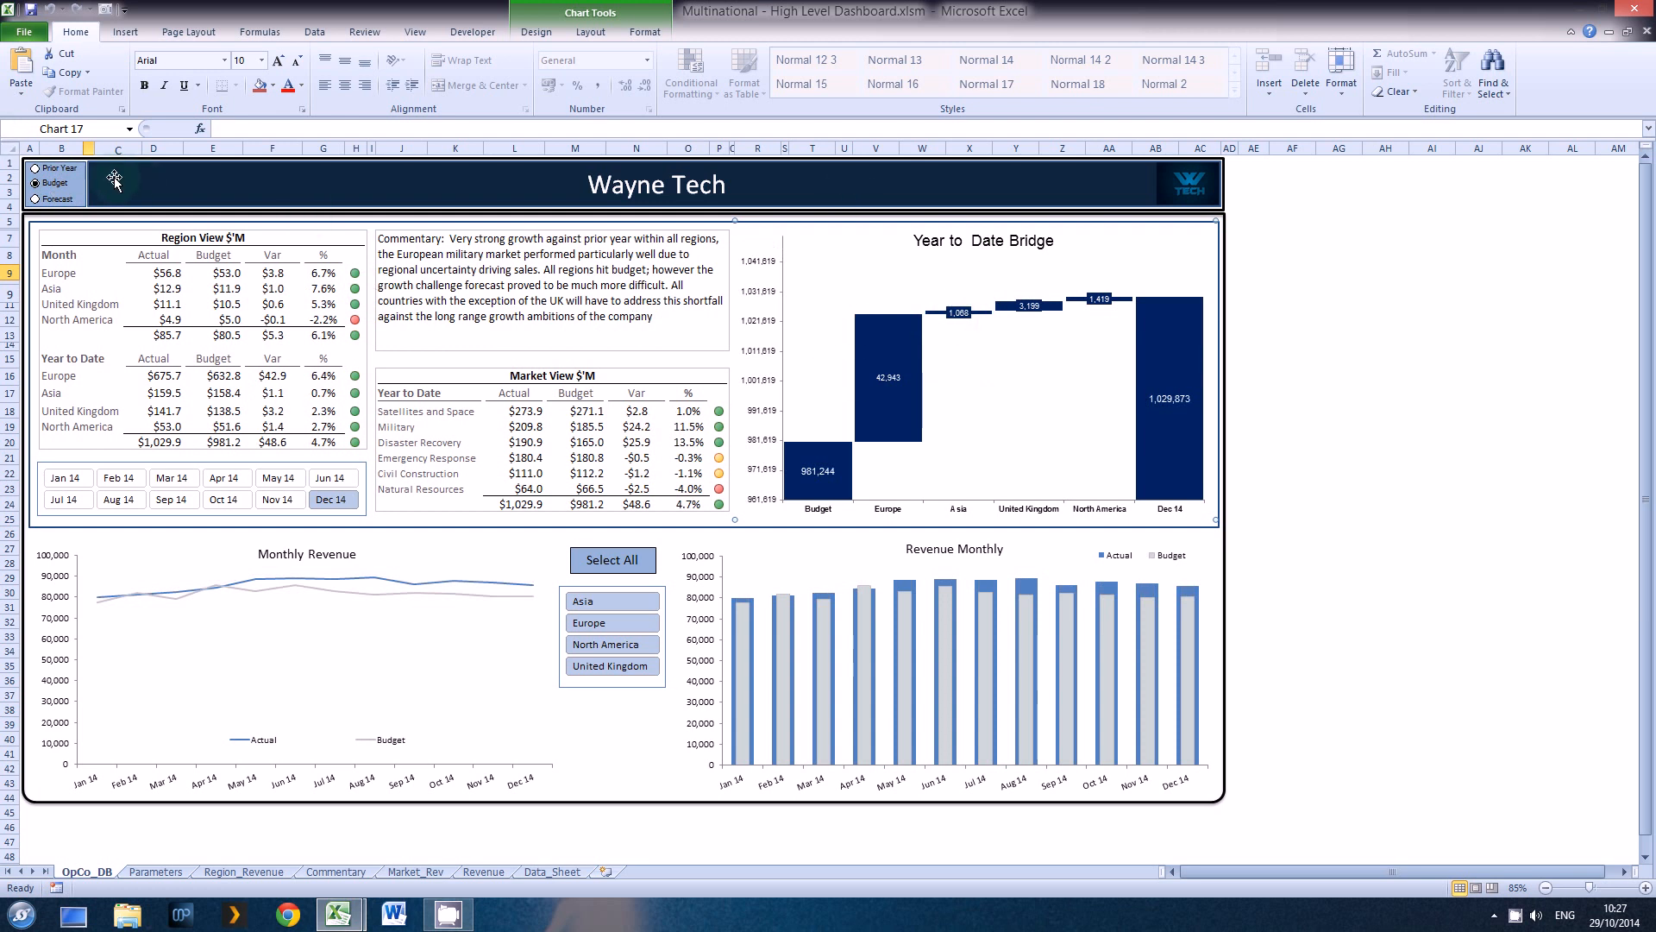
left_click(63, 171)
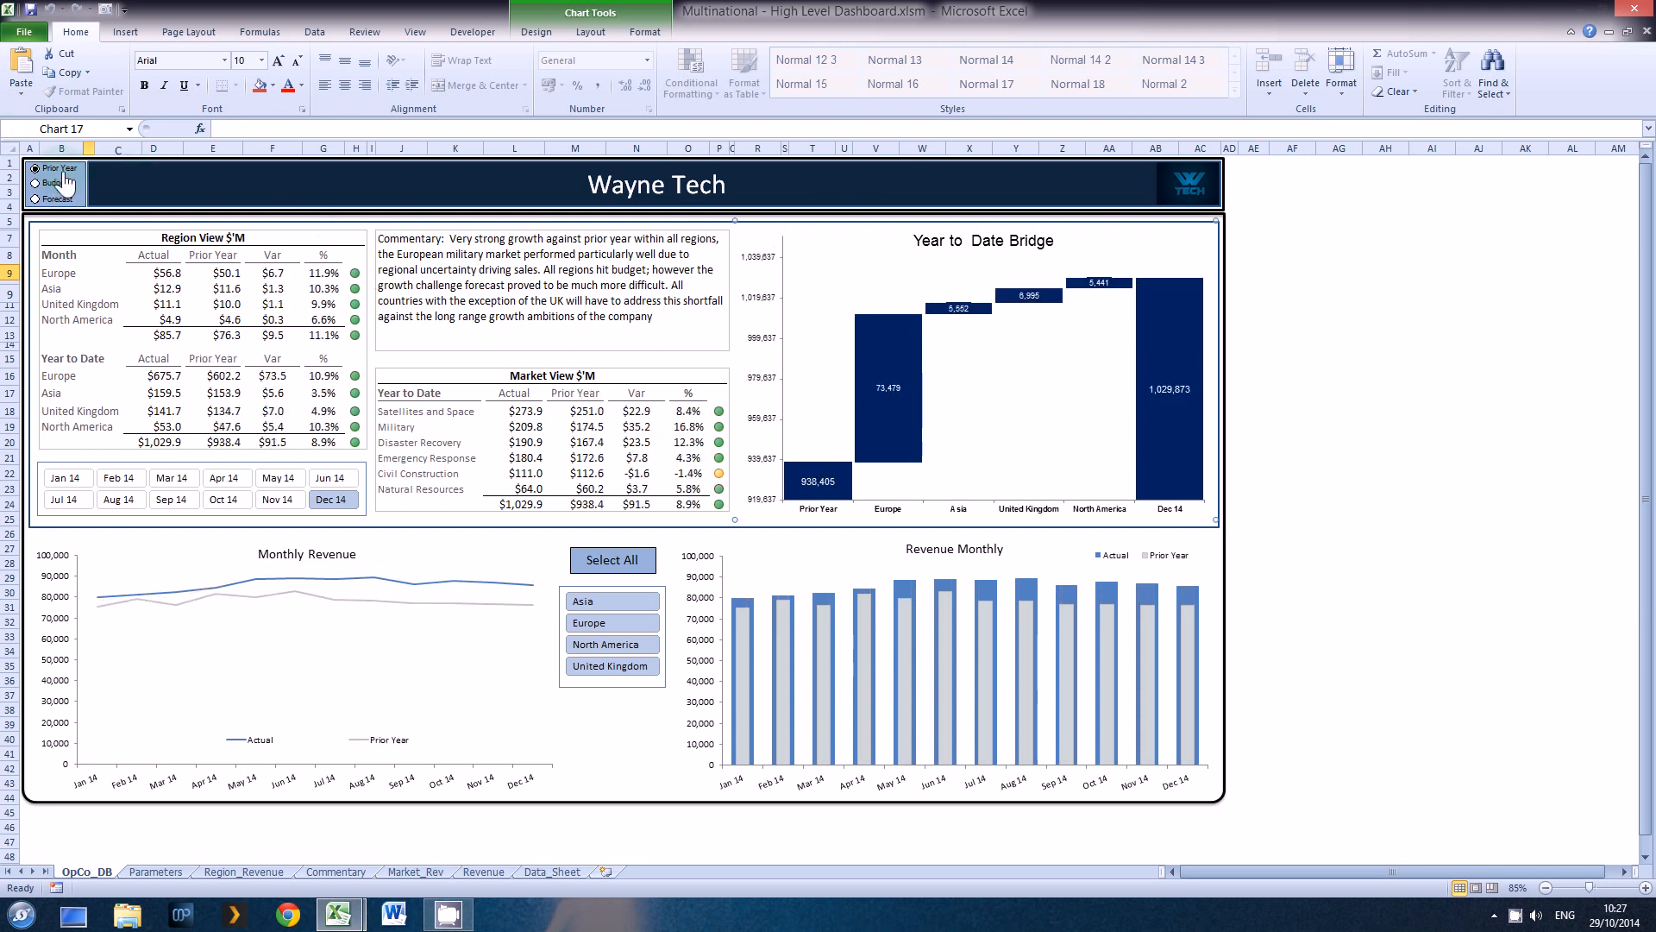
key("ctrl+Tab")
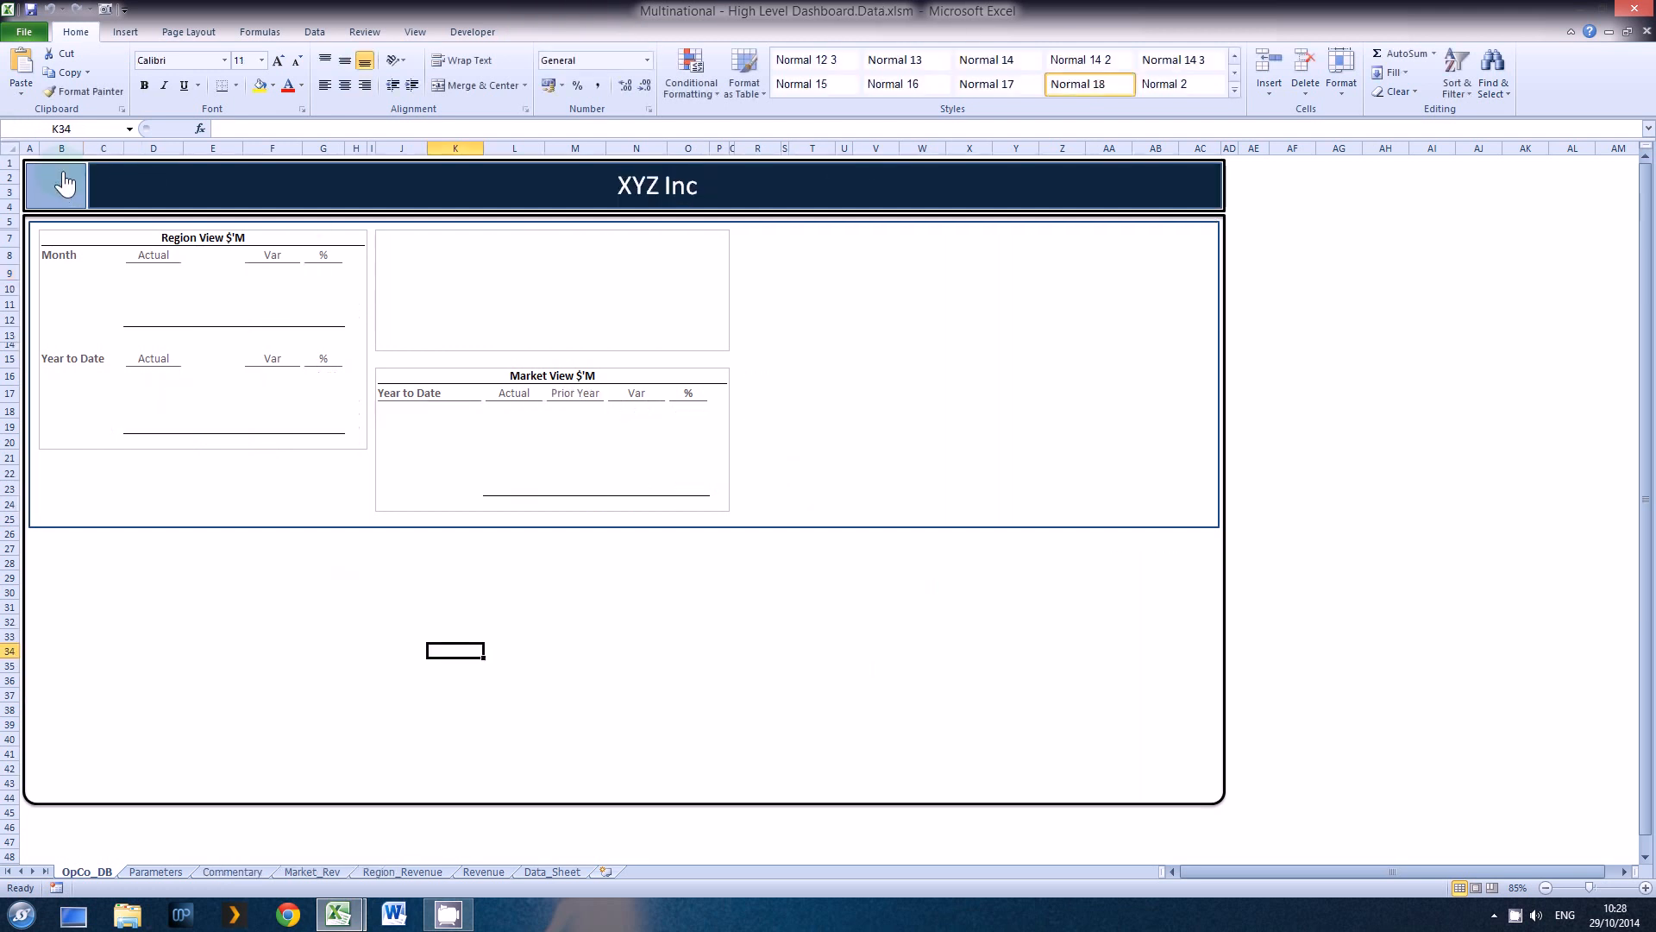
Step: Check in the ribbon customization options that Developer is enabled among the main tabs, leaving the settings as they are
left_click(466, 35)
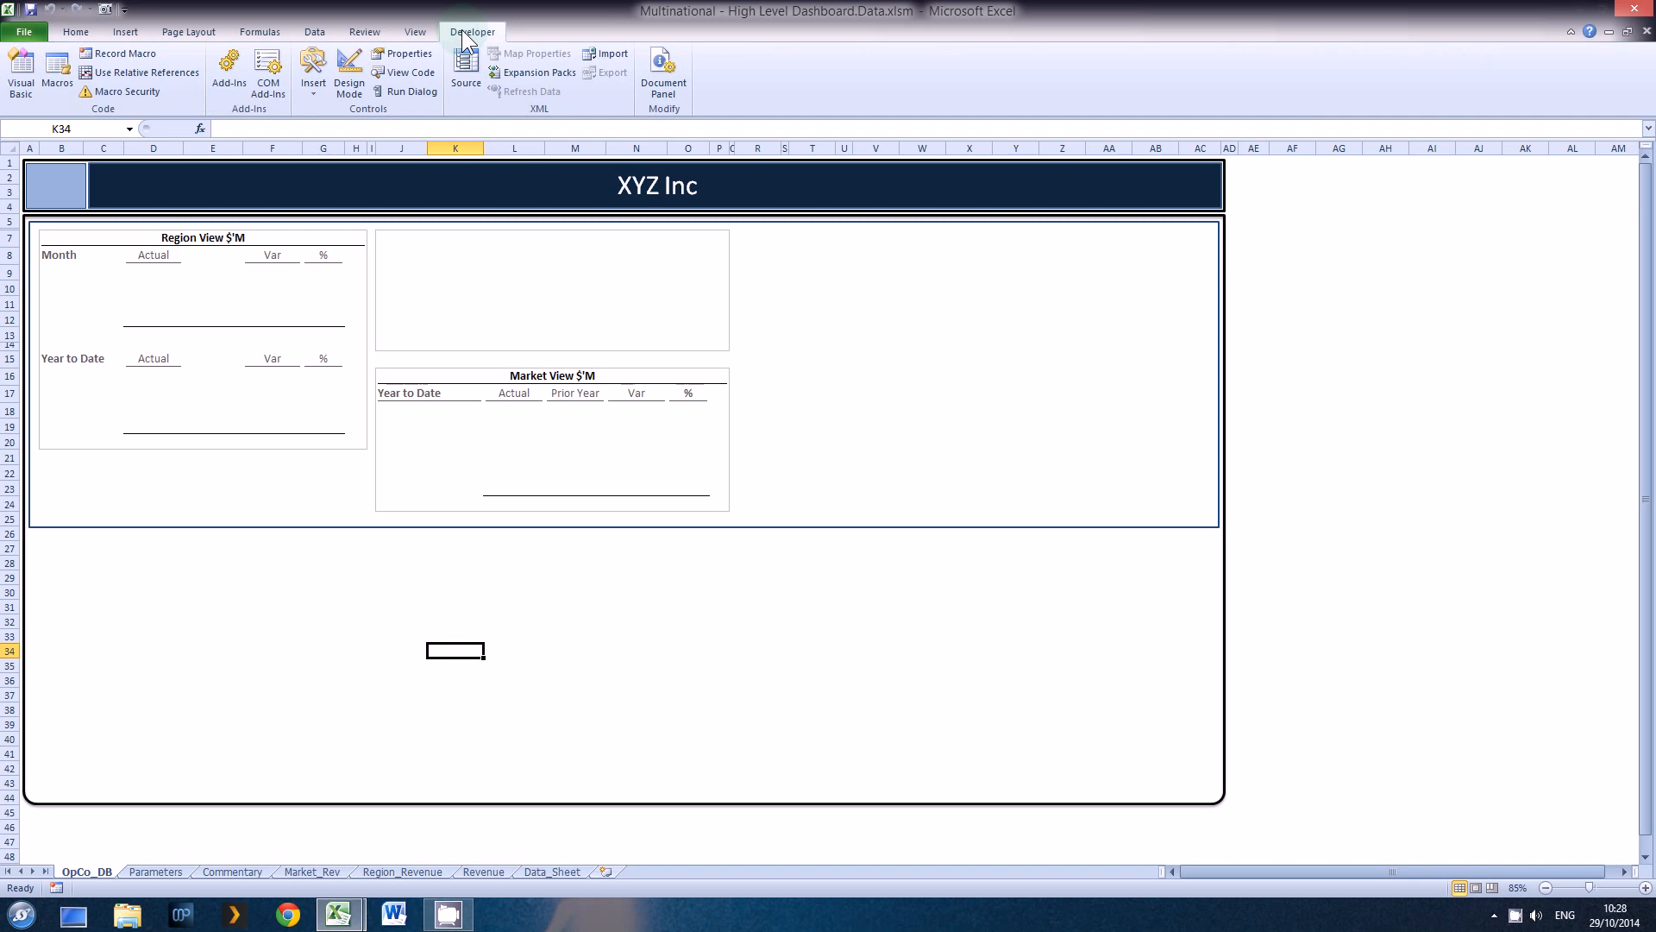
left_click(14, 31)
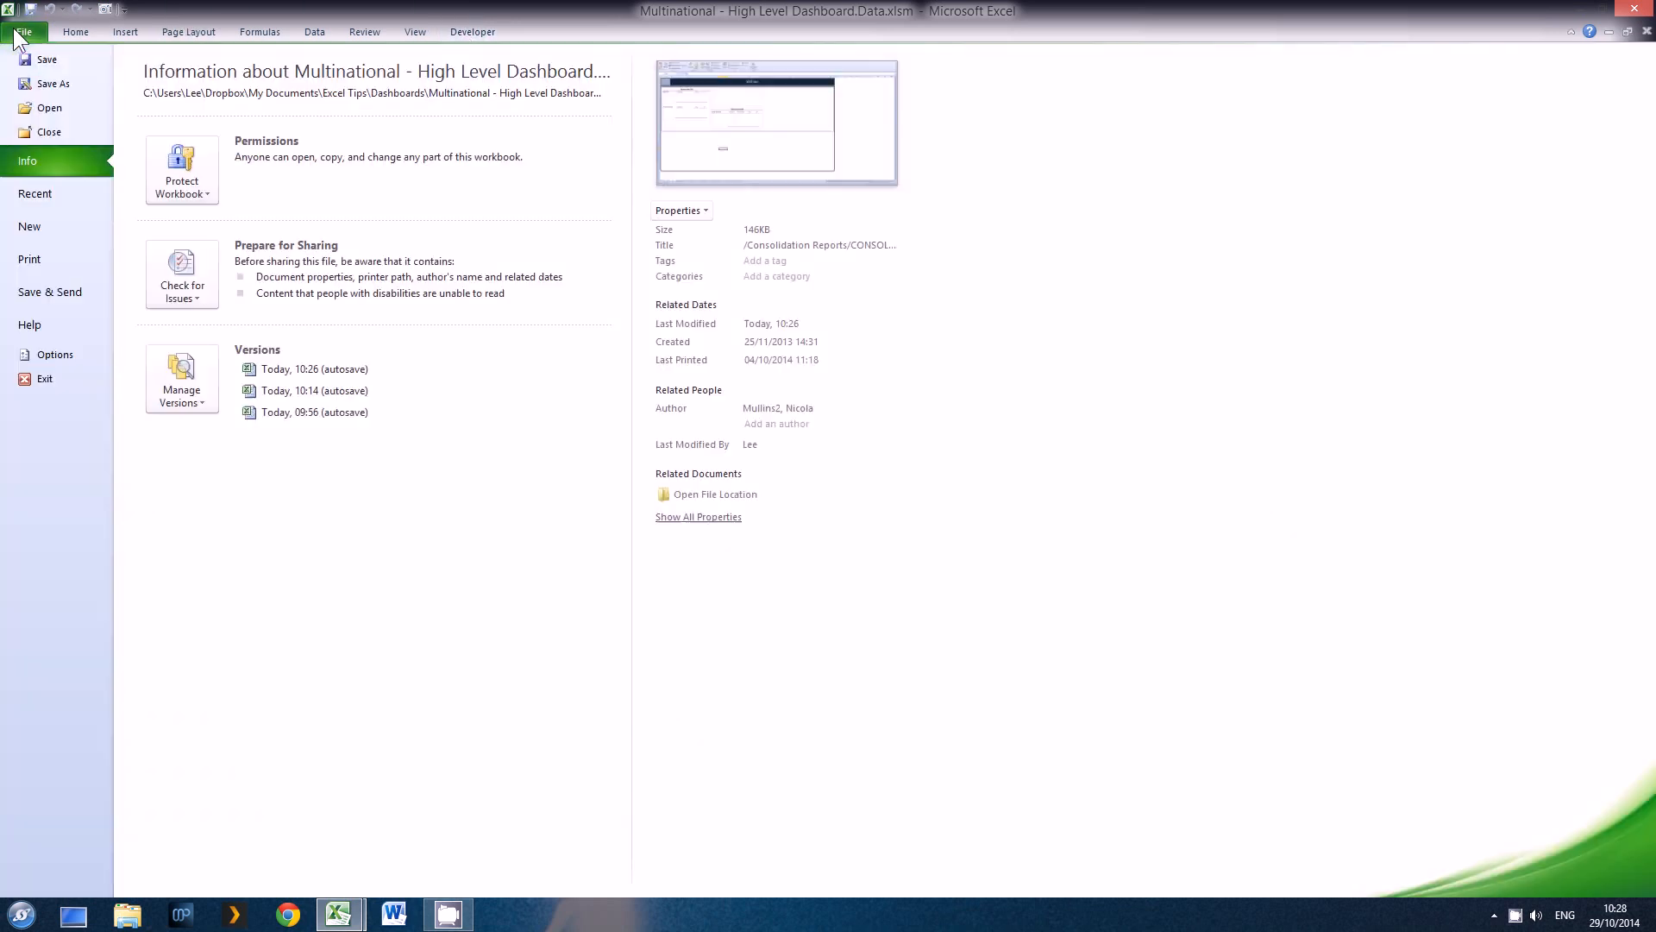
left_click(38, 357)
left_click(267, 343)
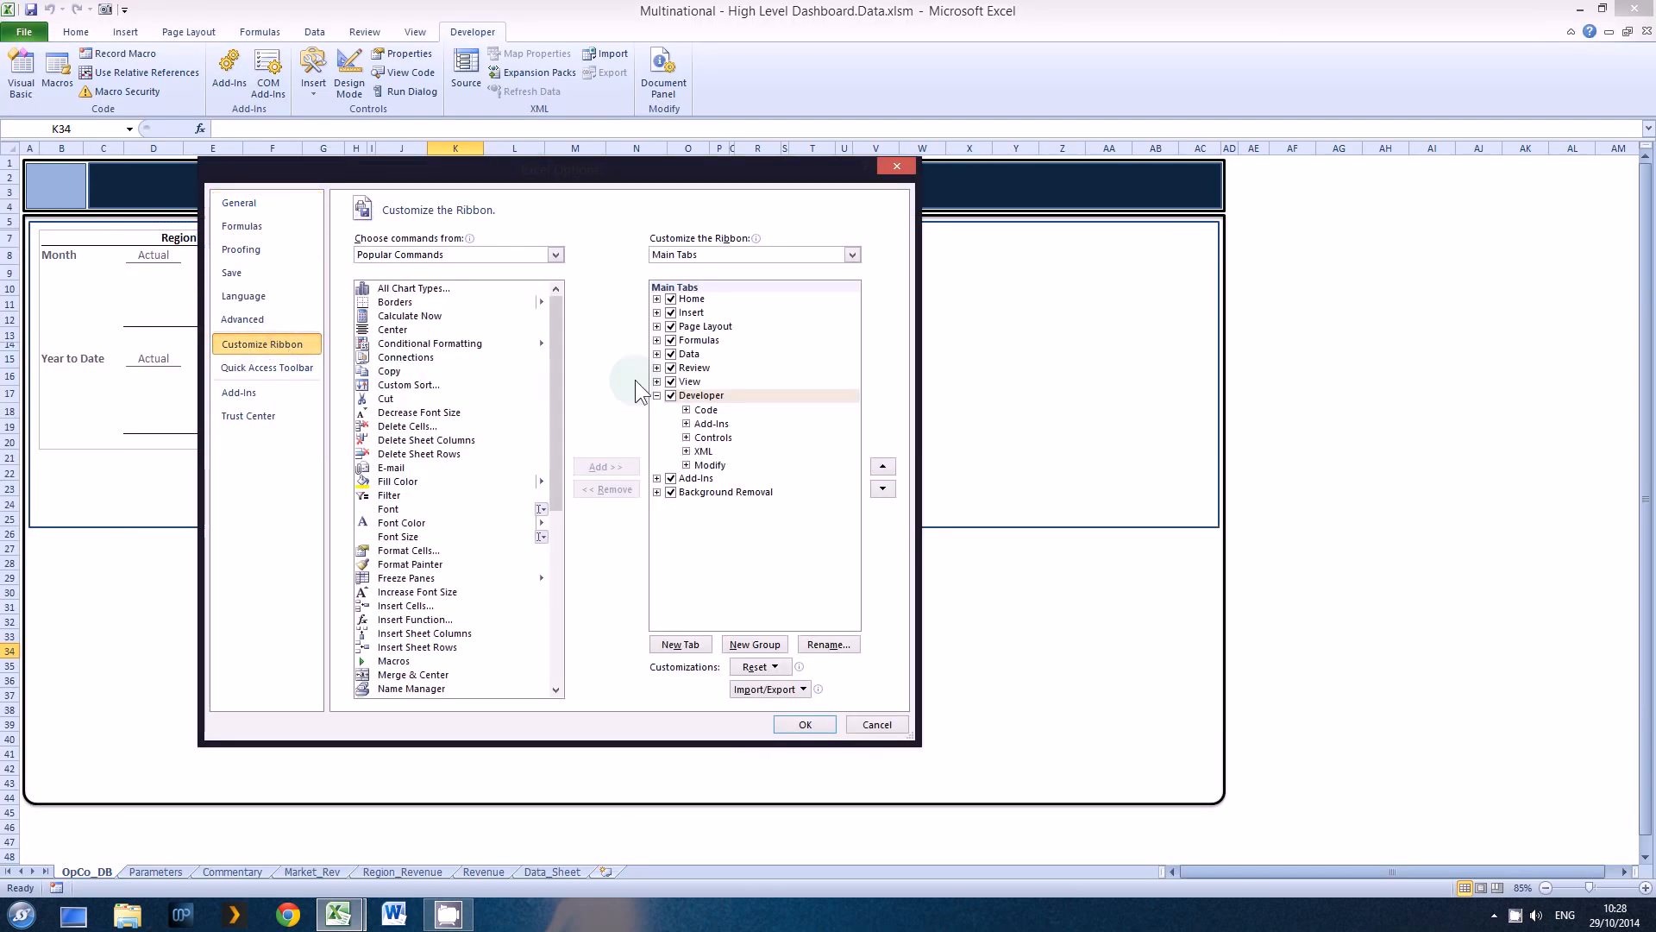
left_click(877, 723)
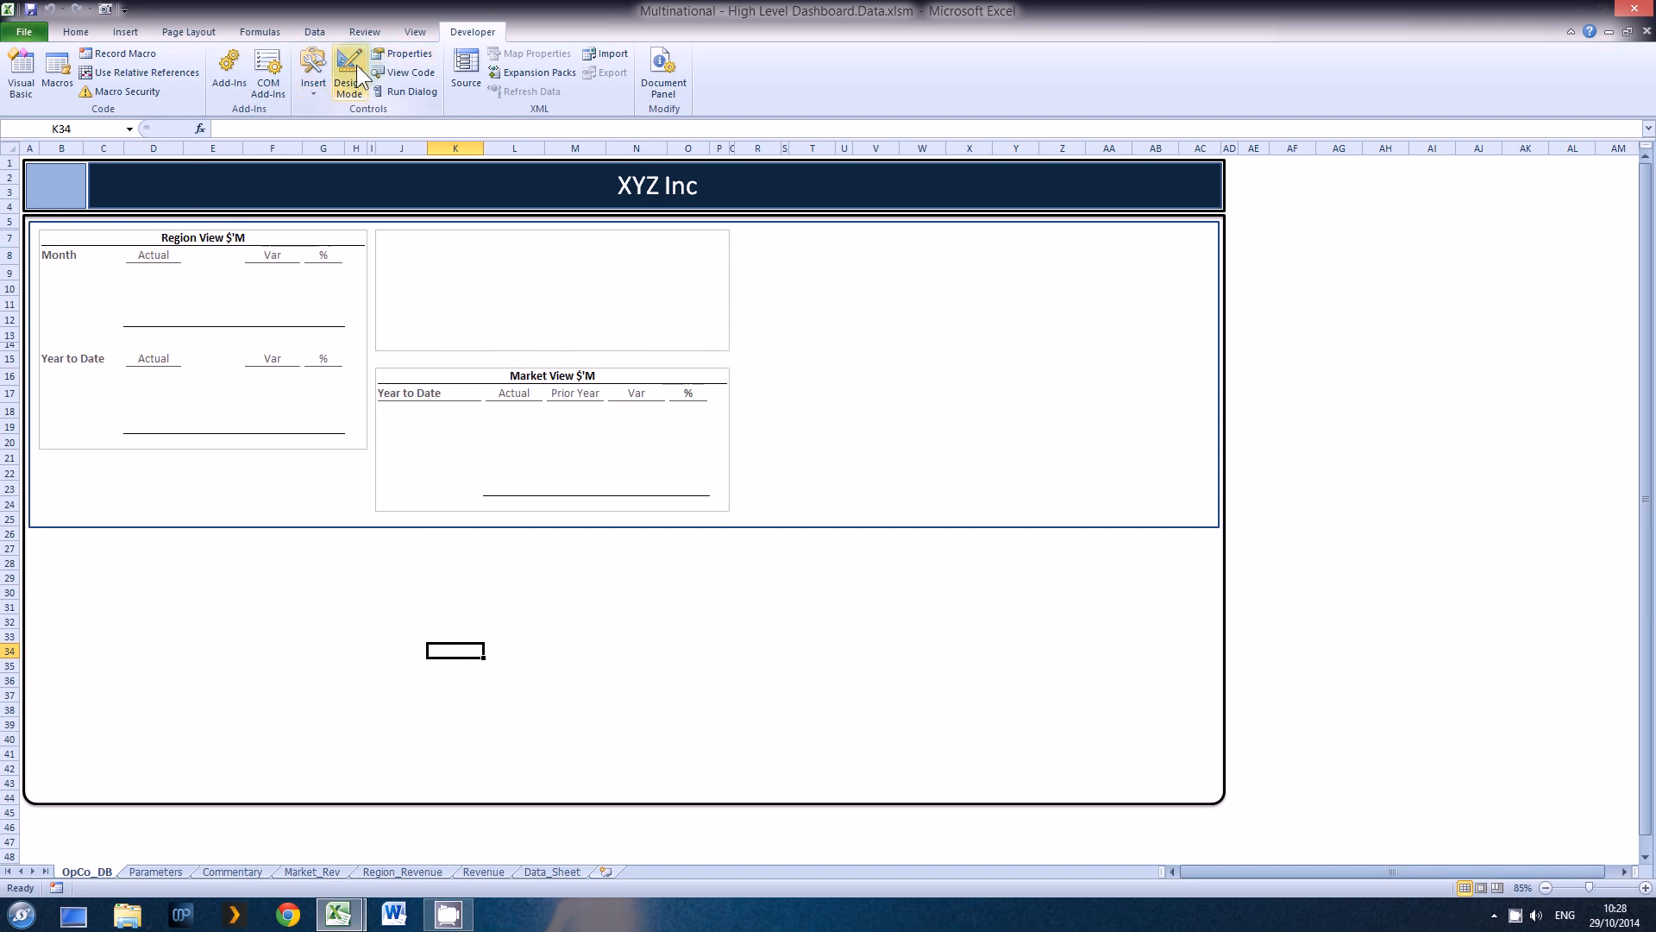
Step: Insert an option button form control across the upper part of the light blue header box and nudge it slightly left
left_click(314, 86)
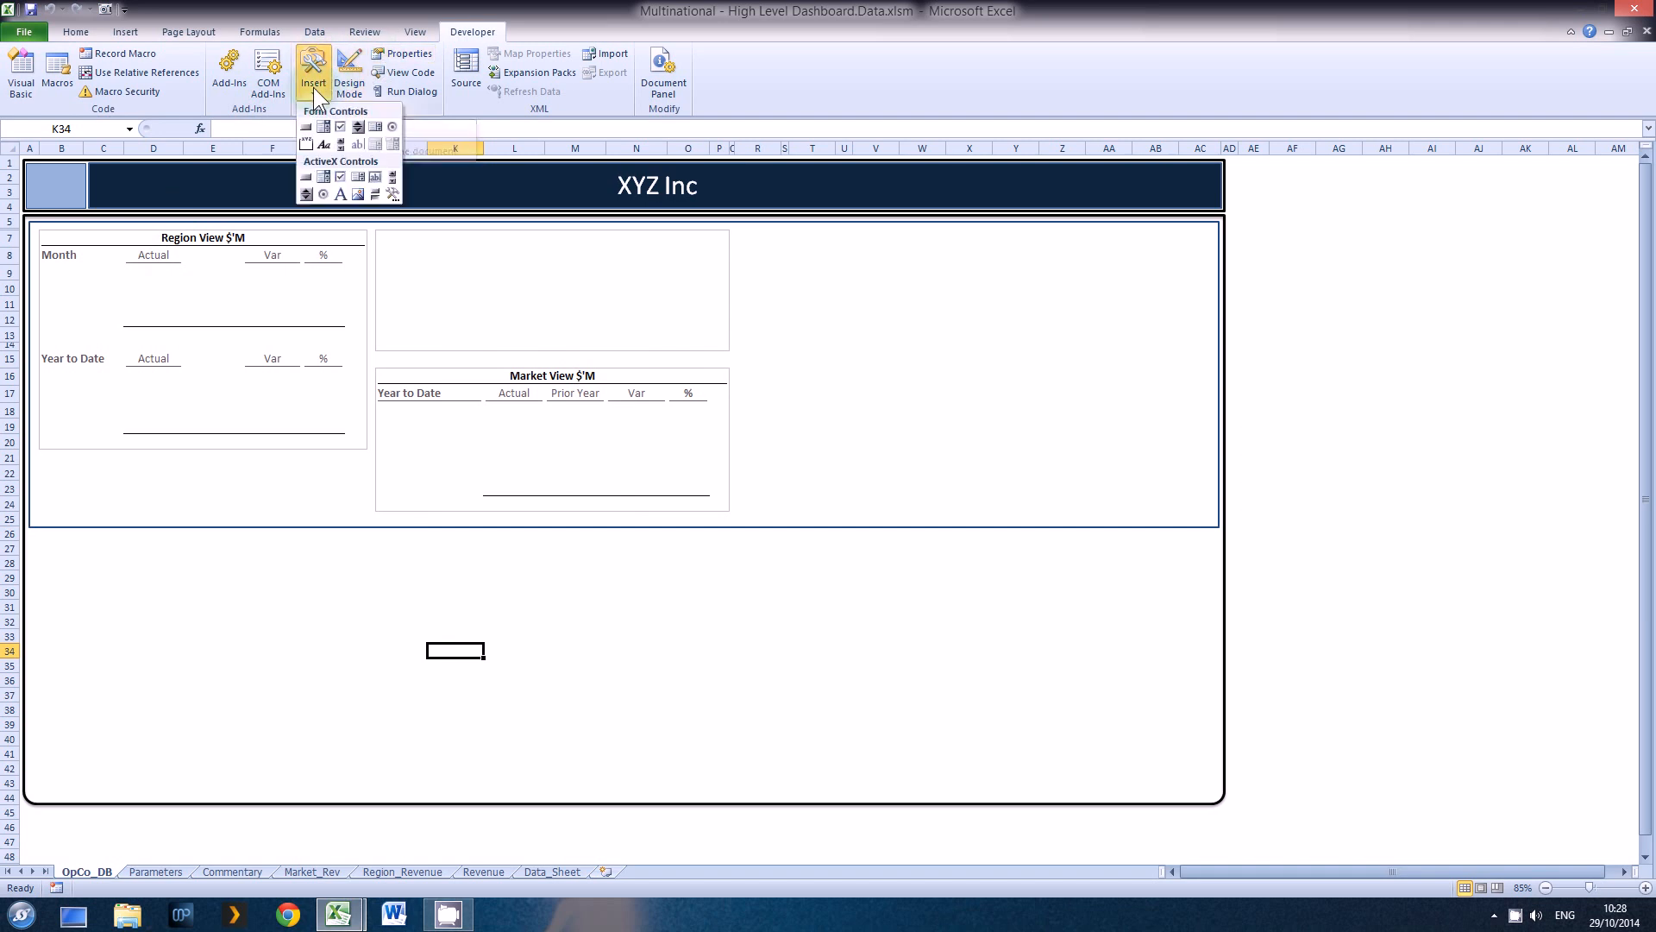
left_click(391, 126)
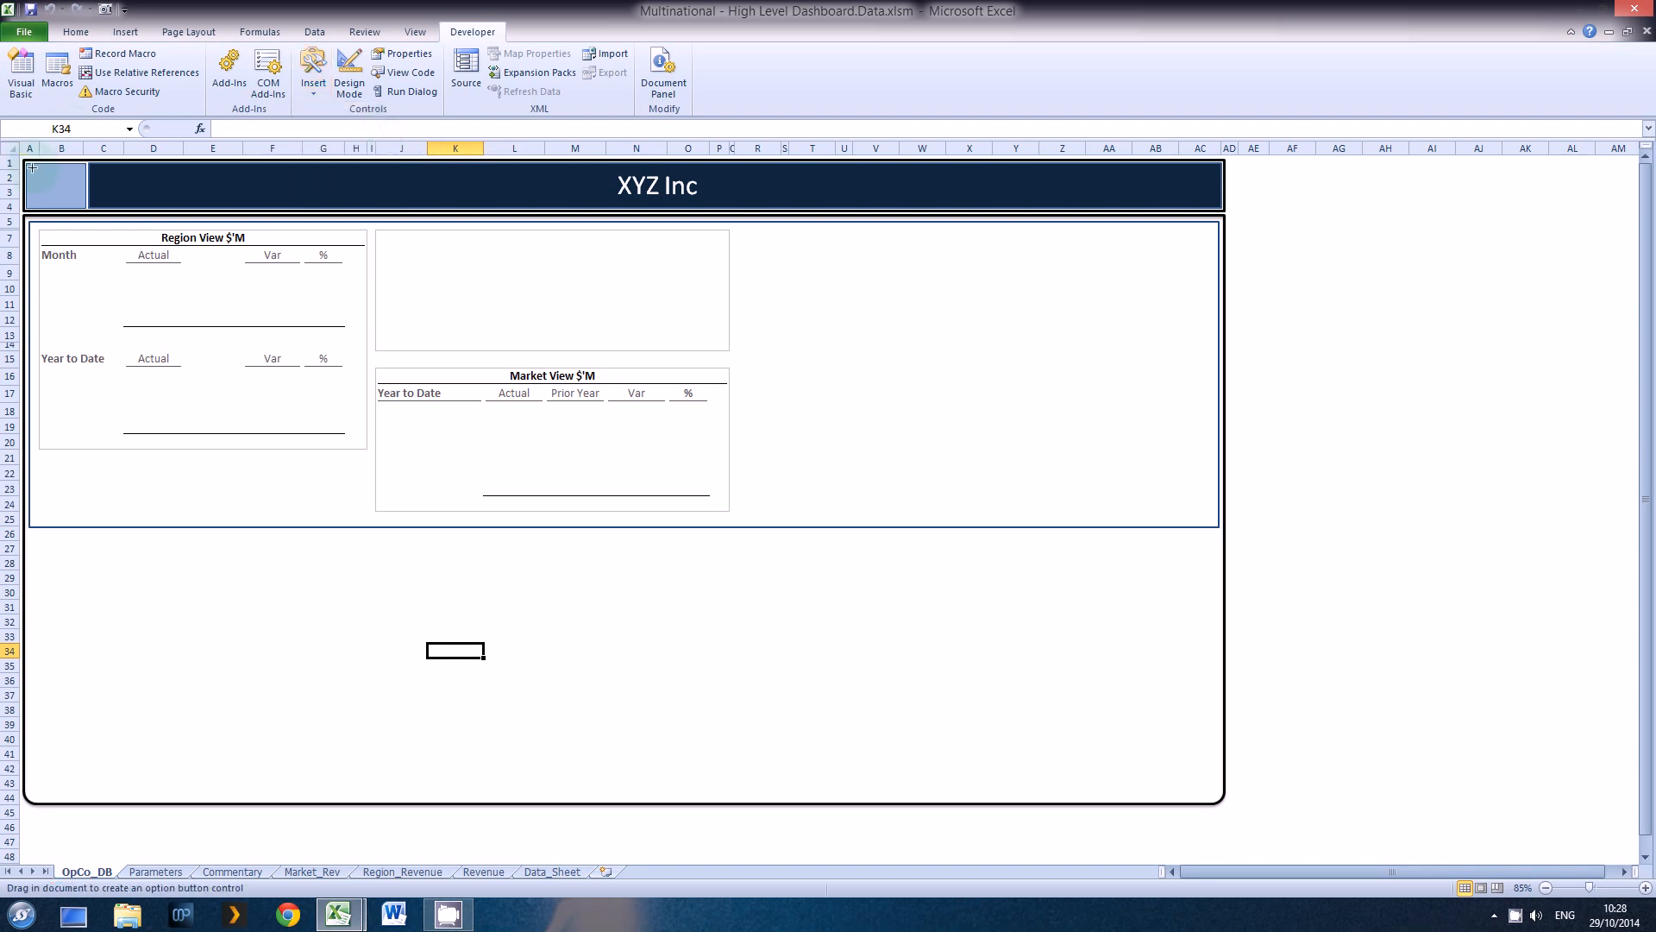
mouse_move(27, 162)
left_mouse_down()
mouse_move(101, 179)
mouse_move(87, 179)
left_mouse_up()
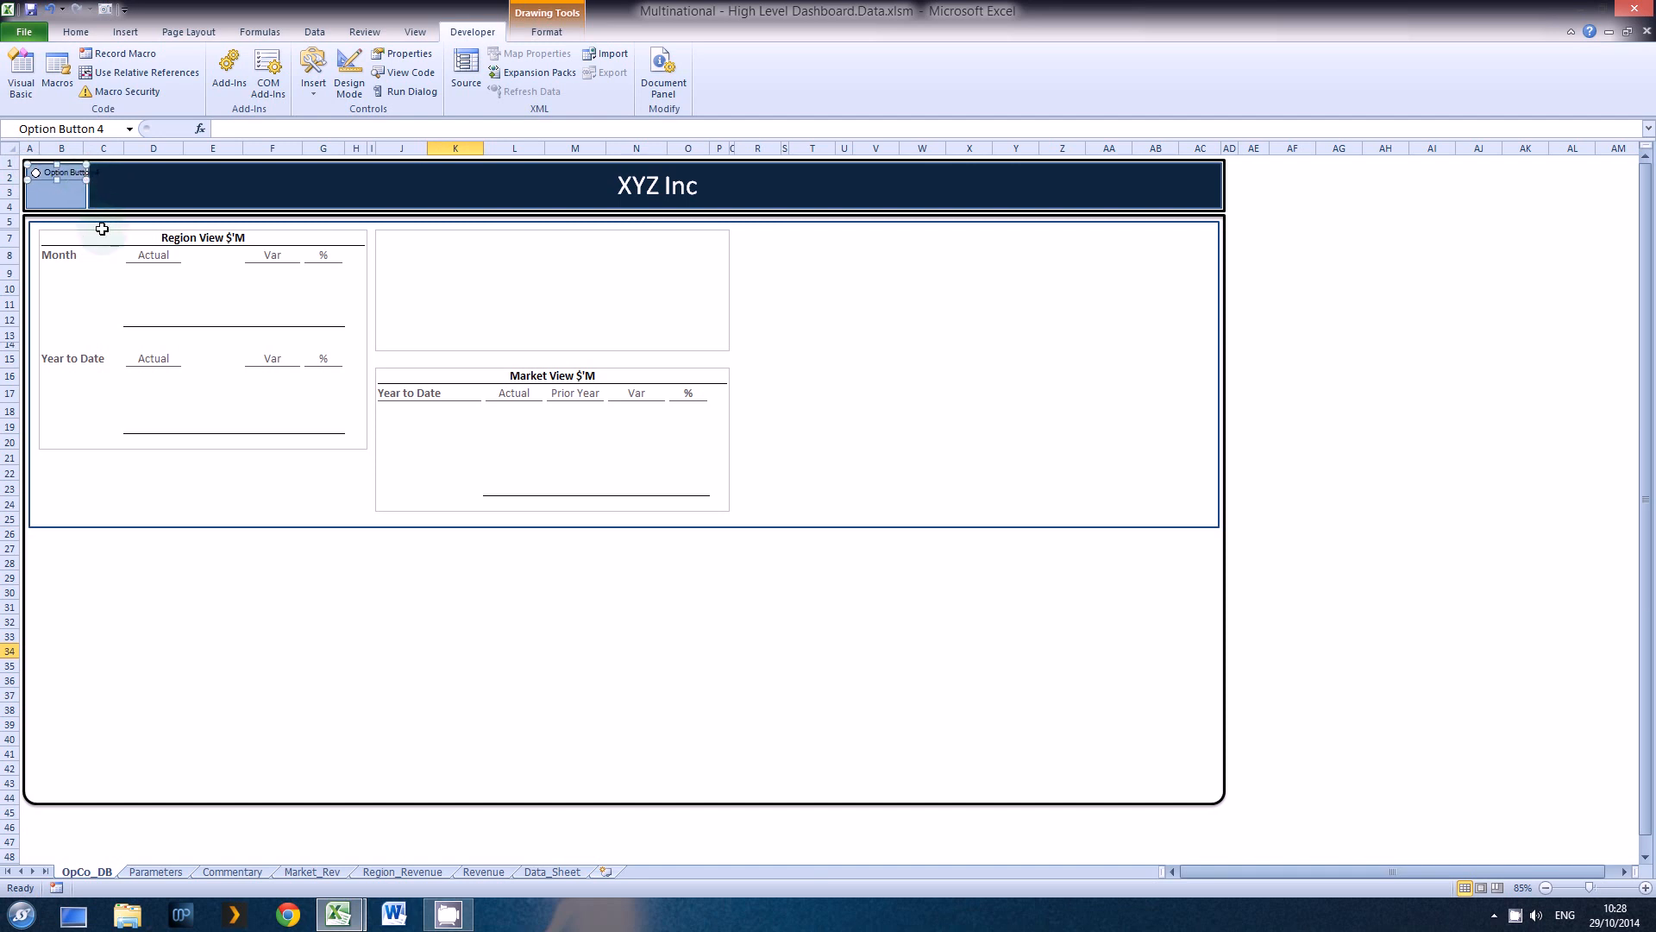
key("Left")
key("Left")
key("Left")
key("Left")
Step: Replace the option button's default caption with "A"
left_click(63, 172)
key("Delete")
key("Delete")
key("Delete")
key("Delete")
key("Delete")
key("Delete")
key("Delete")
key("Delete")
key("Delete")
key("Delete")
key("Delete")
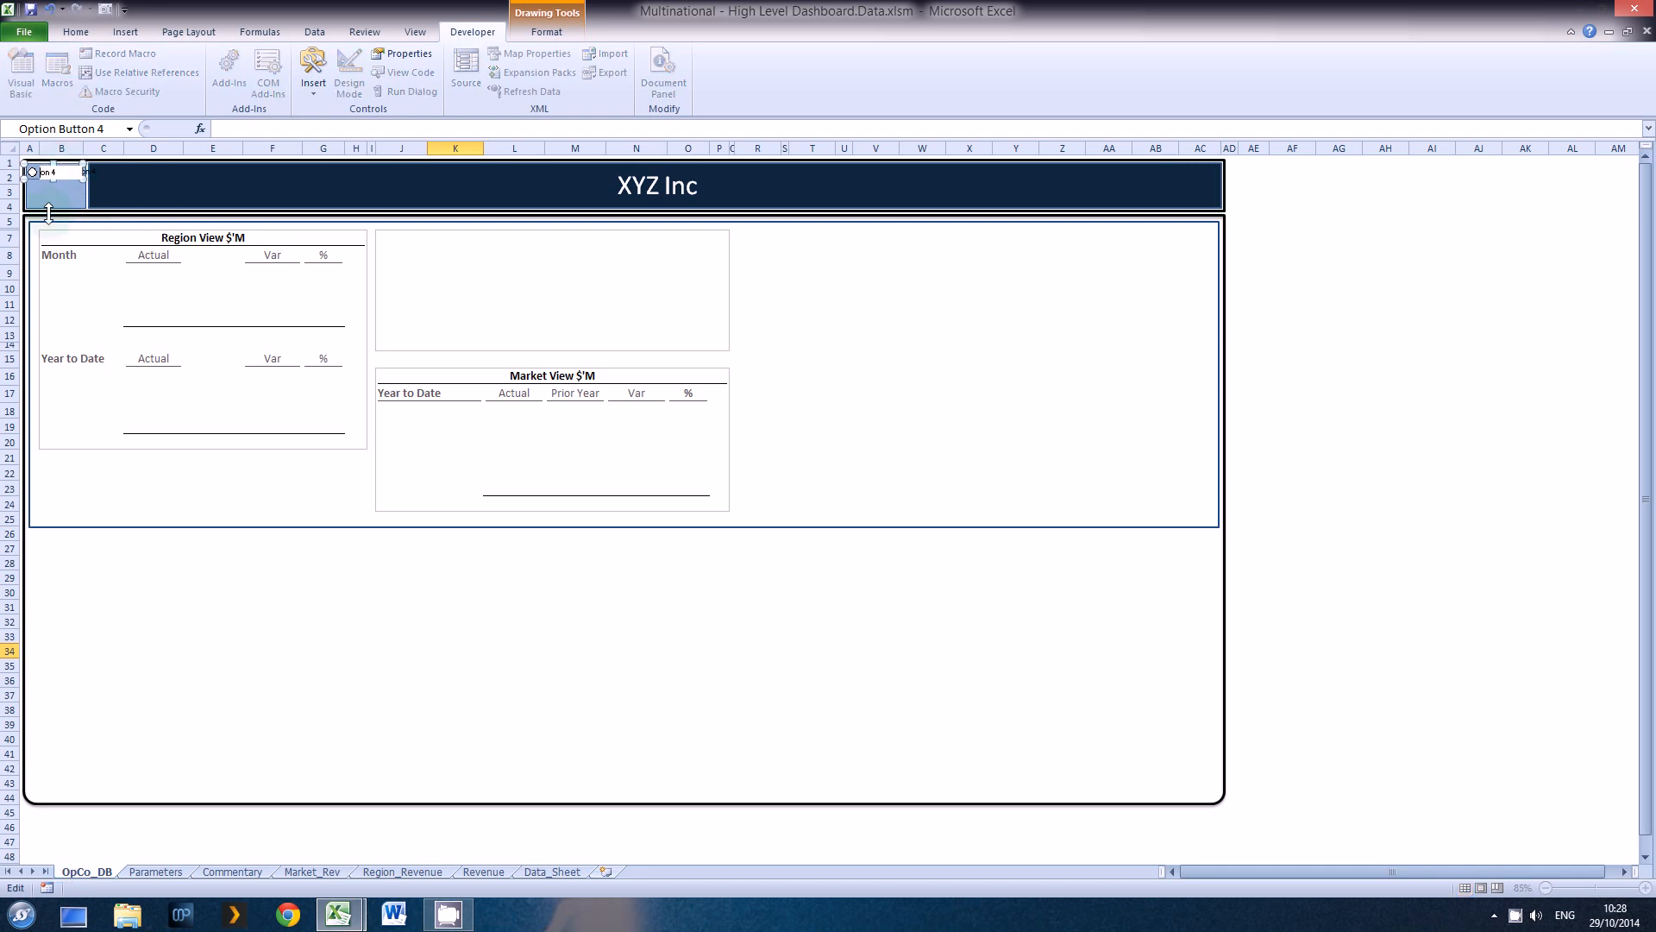
type("A")
left_click(70, 188)
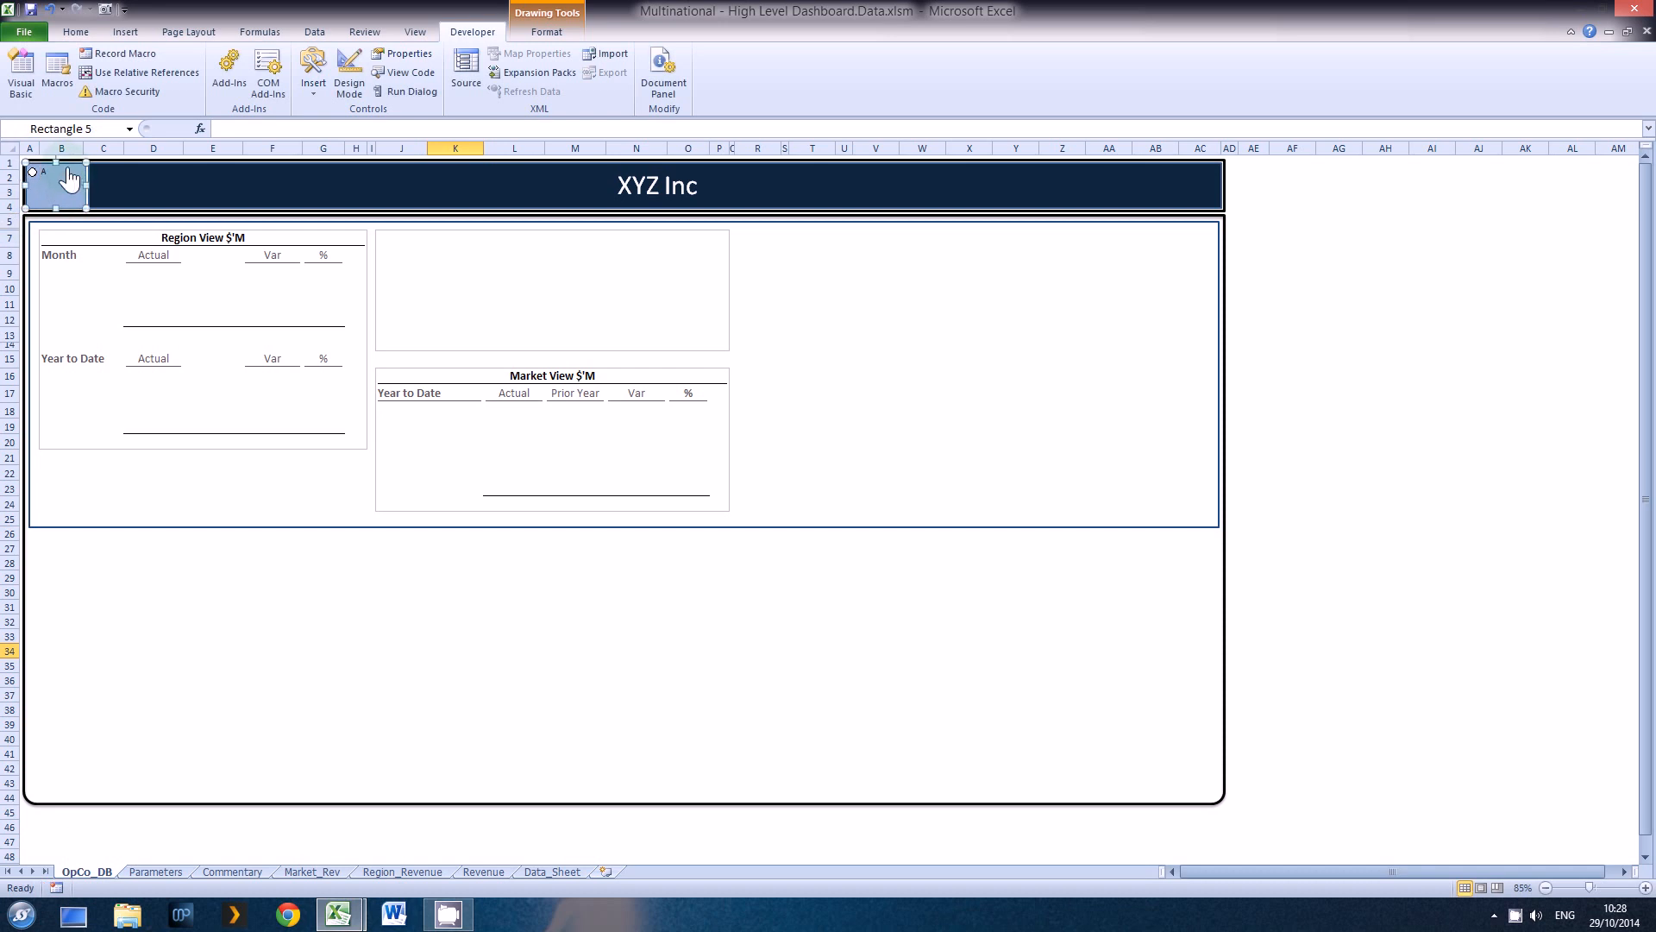
Step: Link option button A to cell C31 on the Parameters sheet and set it to not move or size with cells
right_click(64, 166)
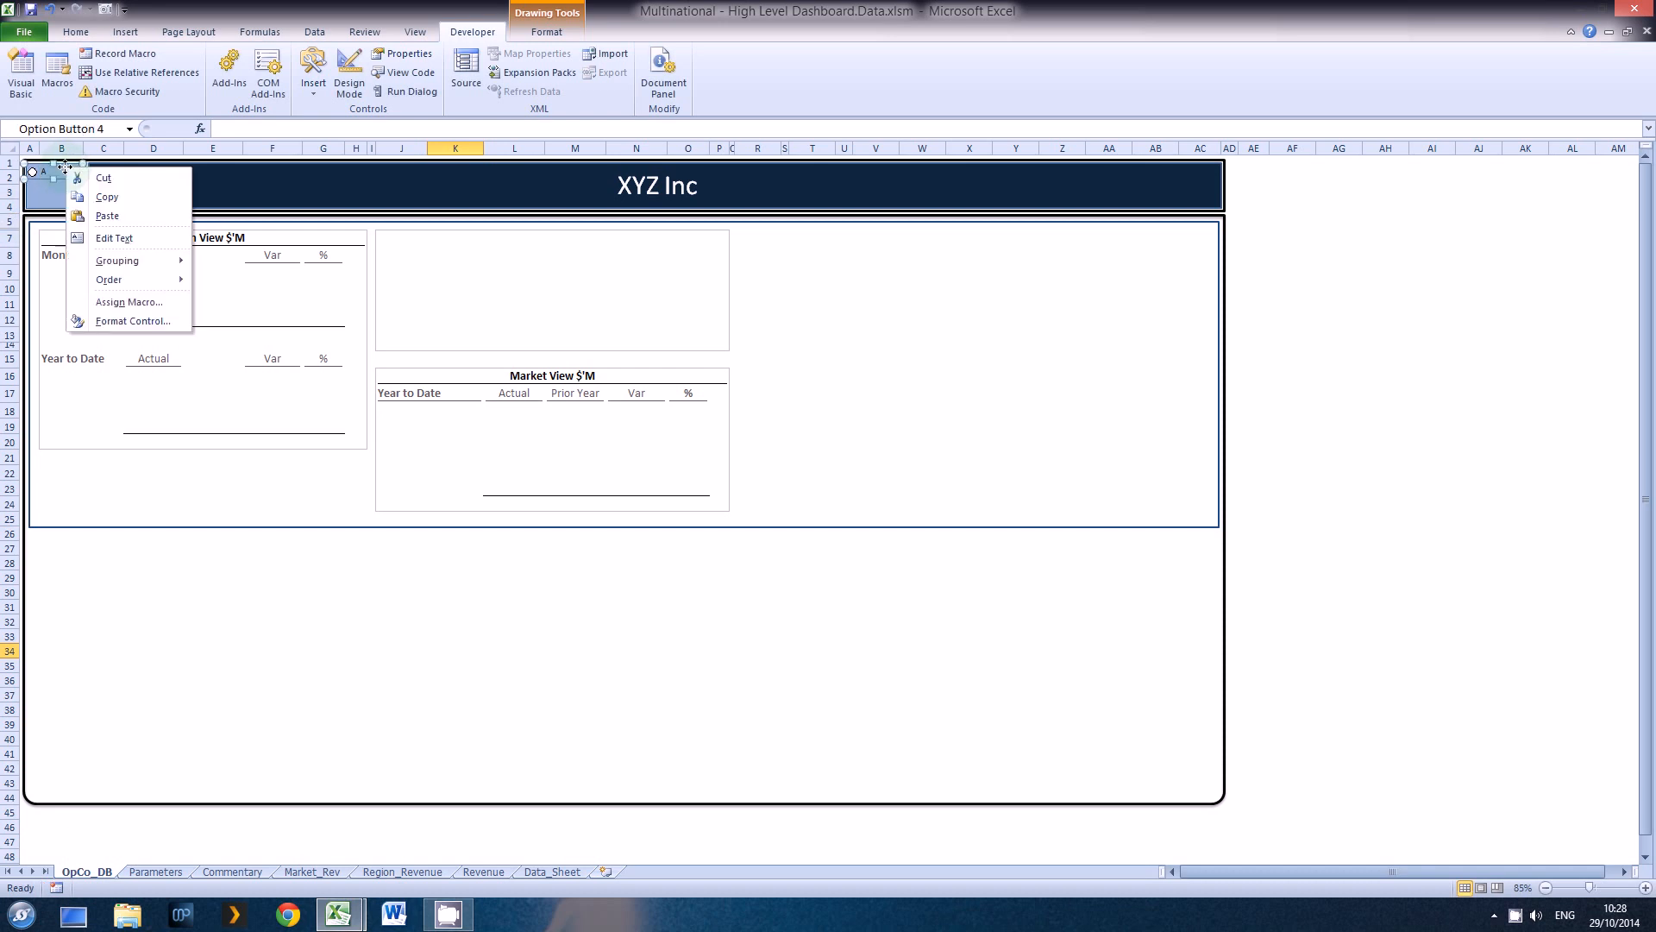
left_click(129, 321)
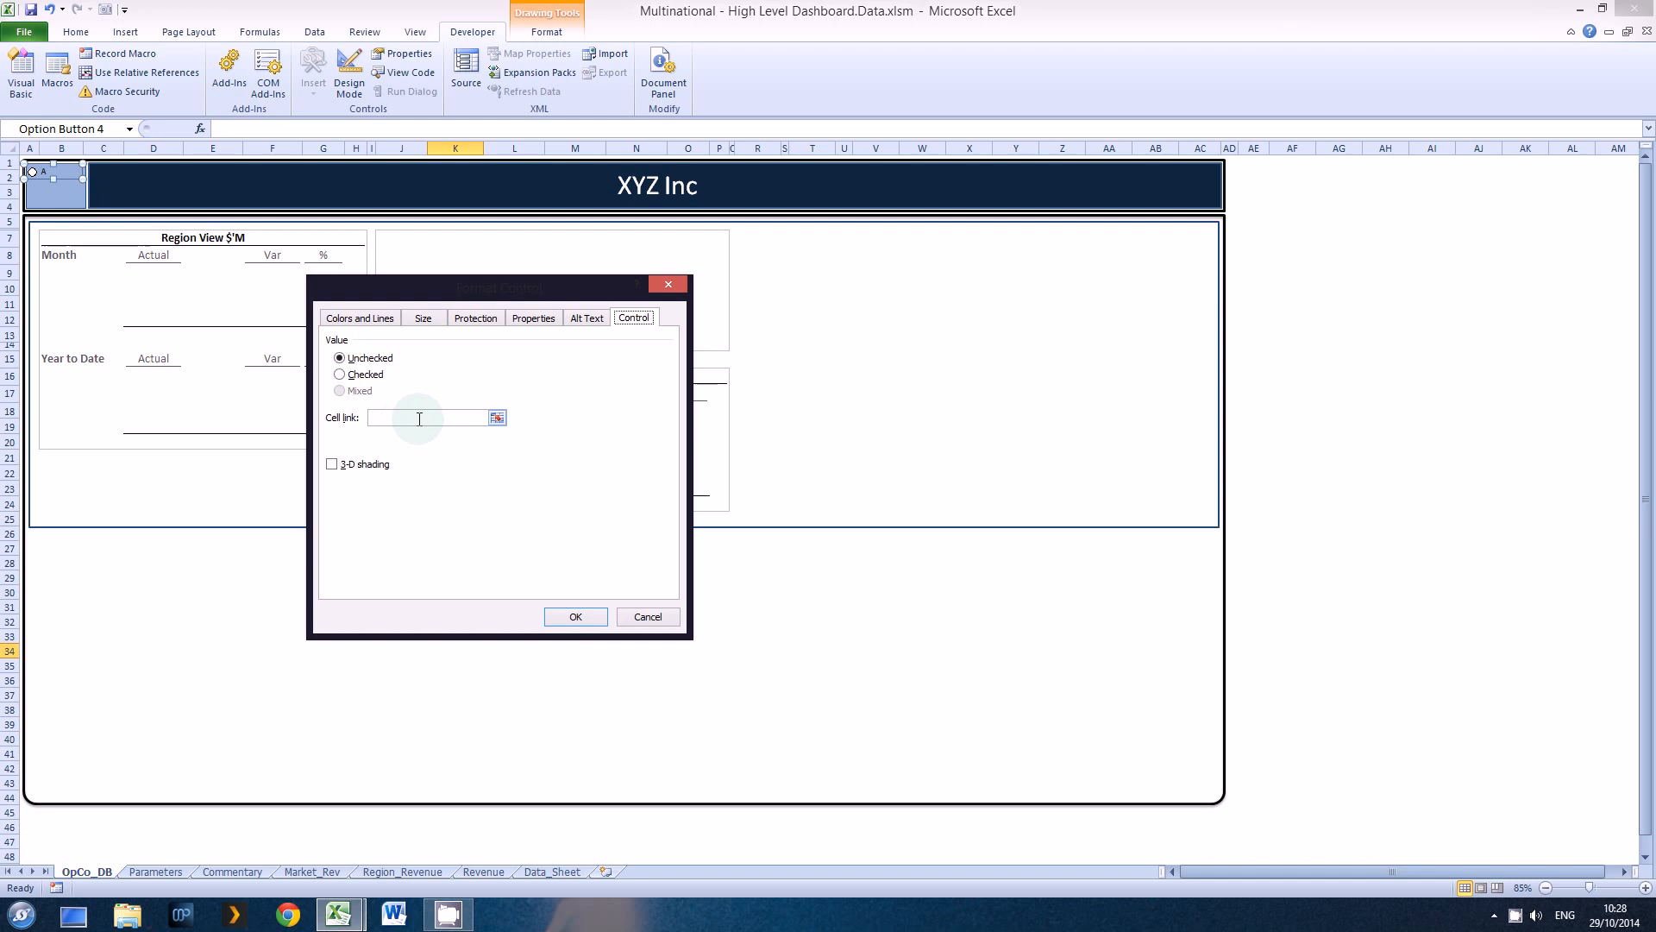
left_click(497, 418)
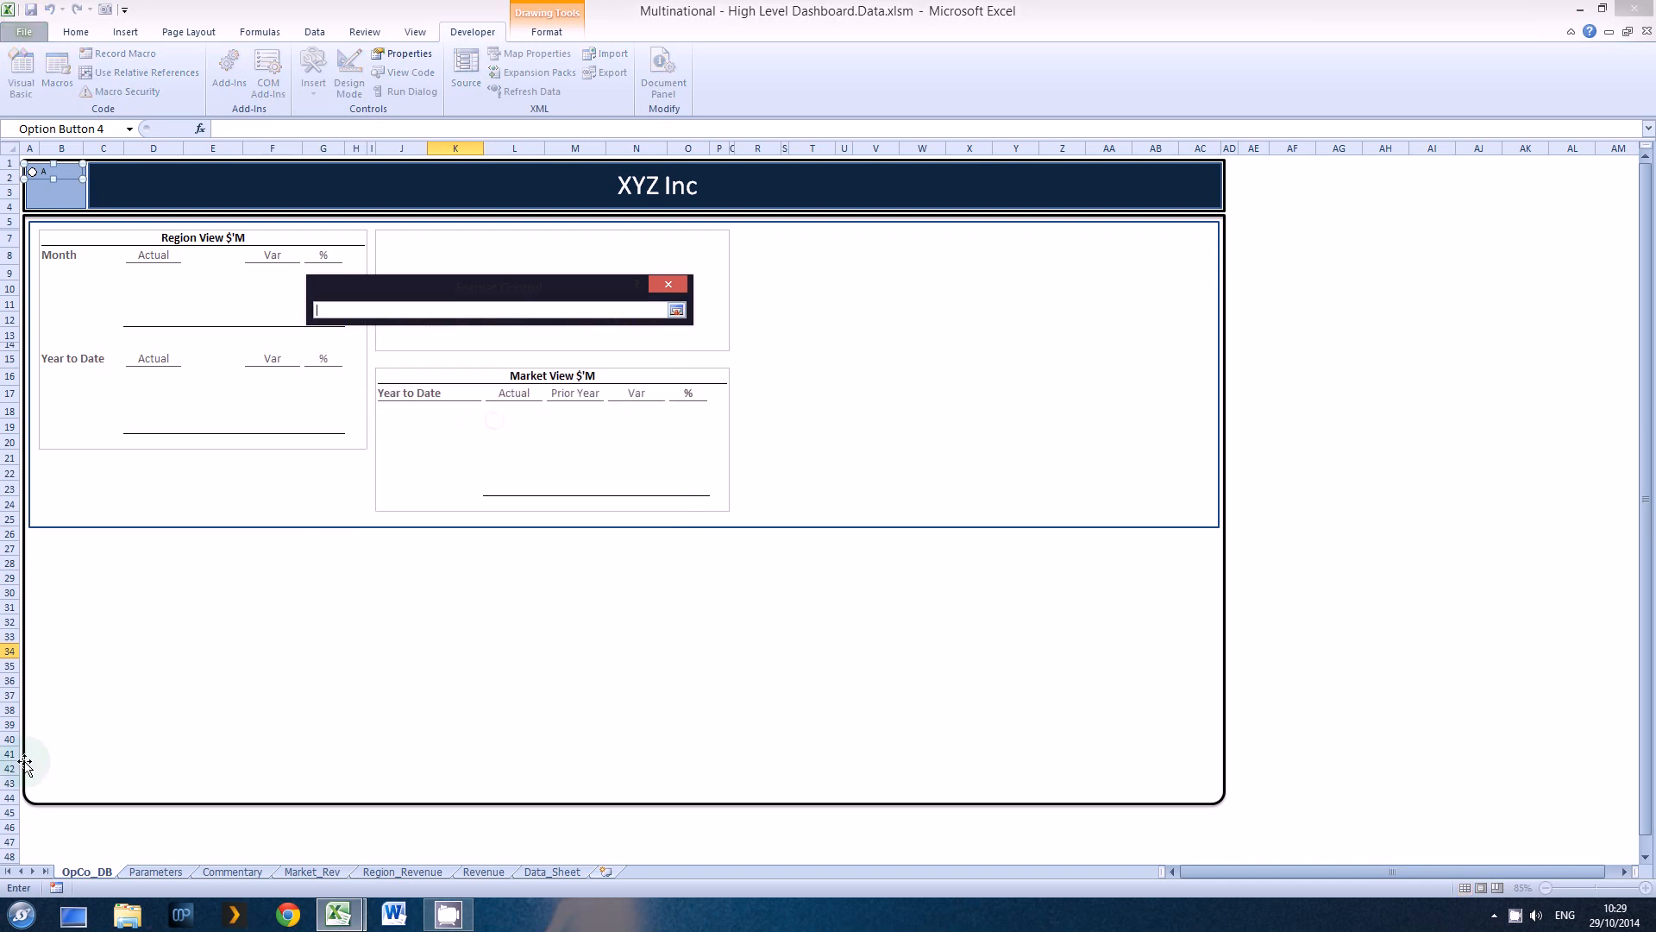
left_click(159, 872)
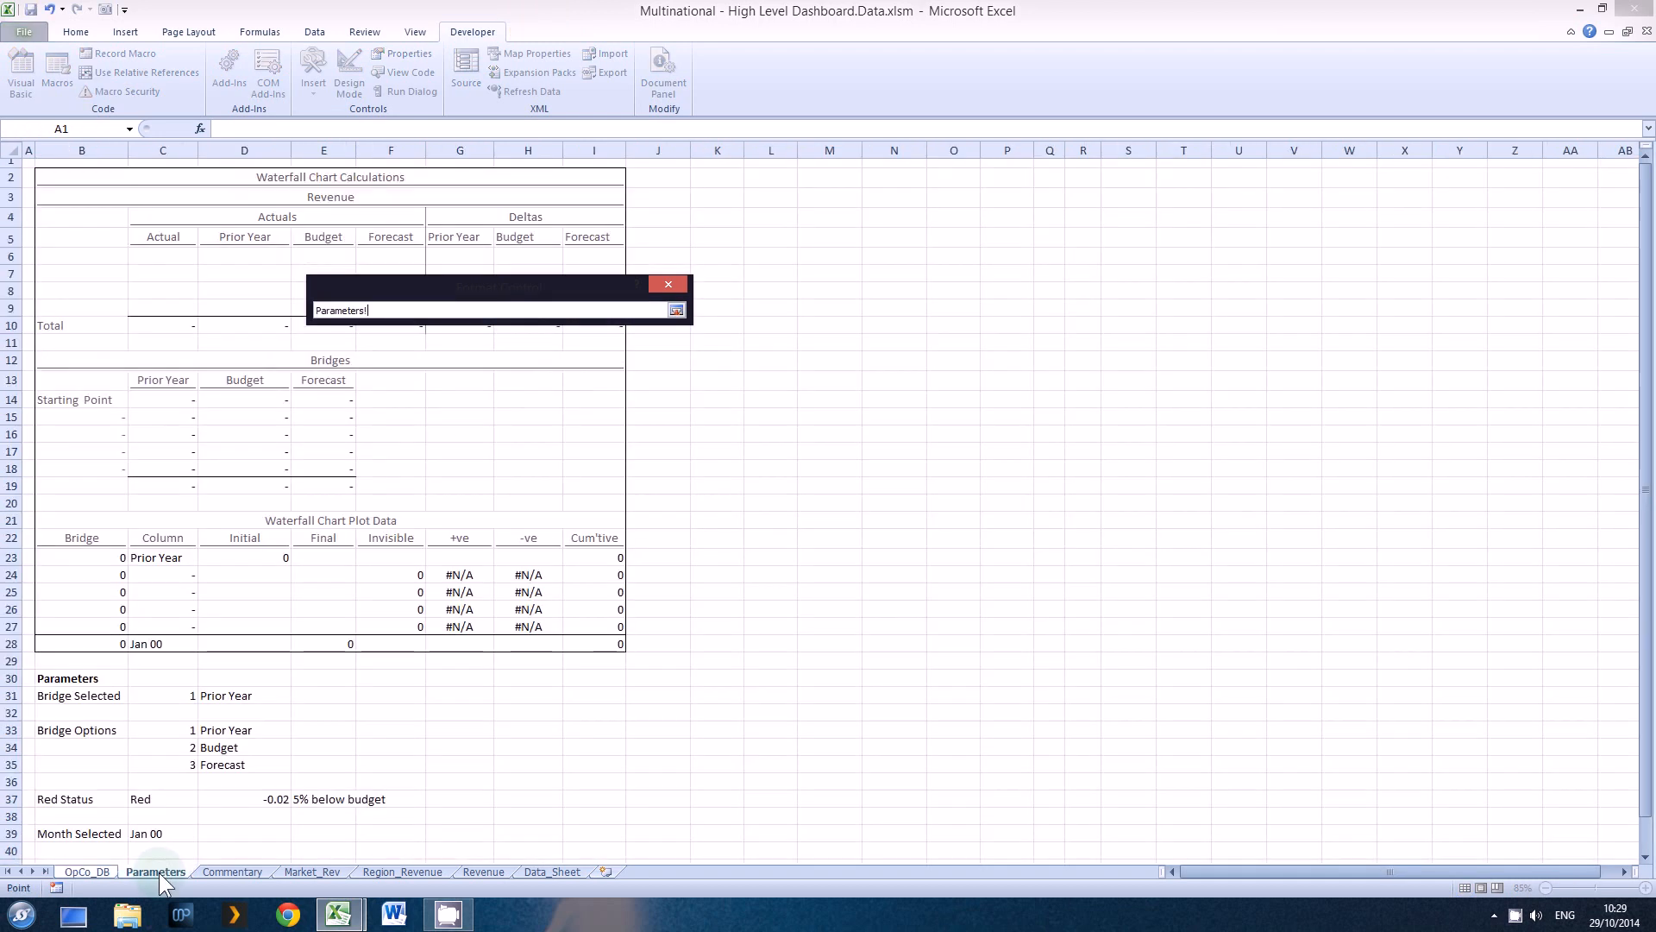
left_click(154, 697)
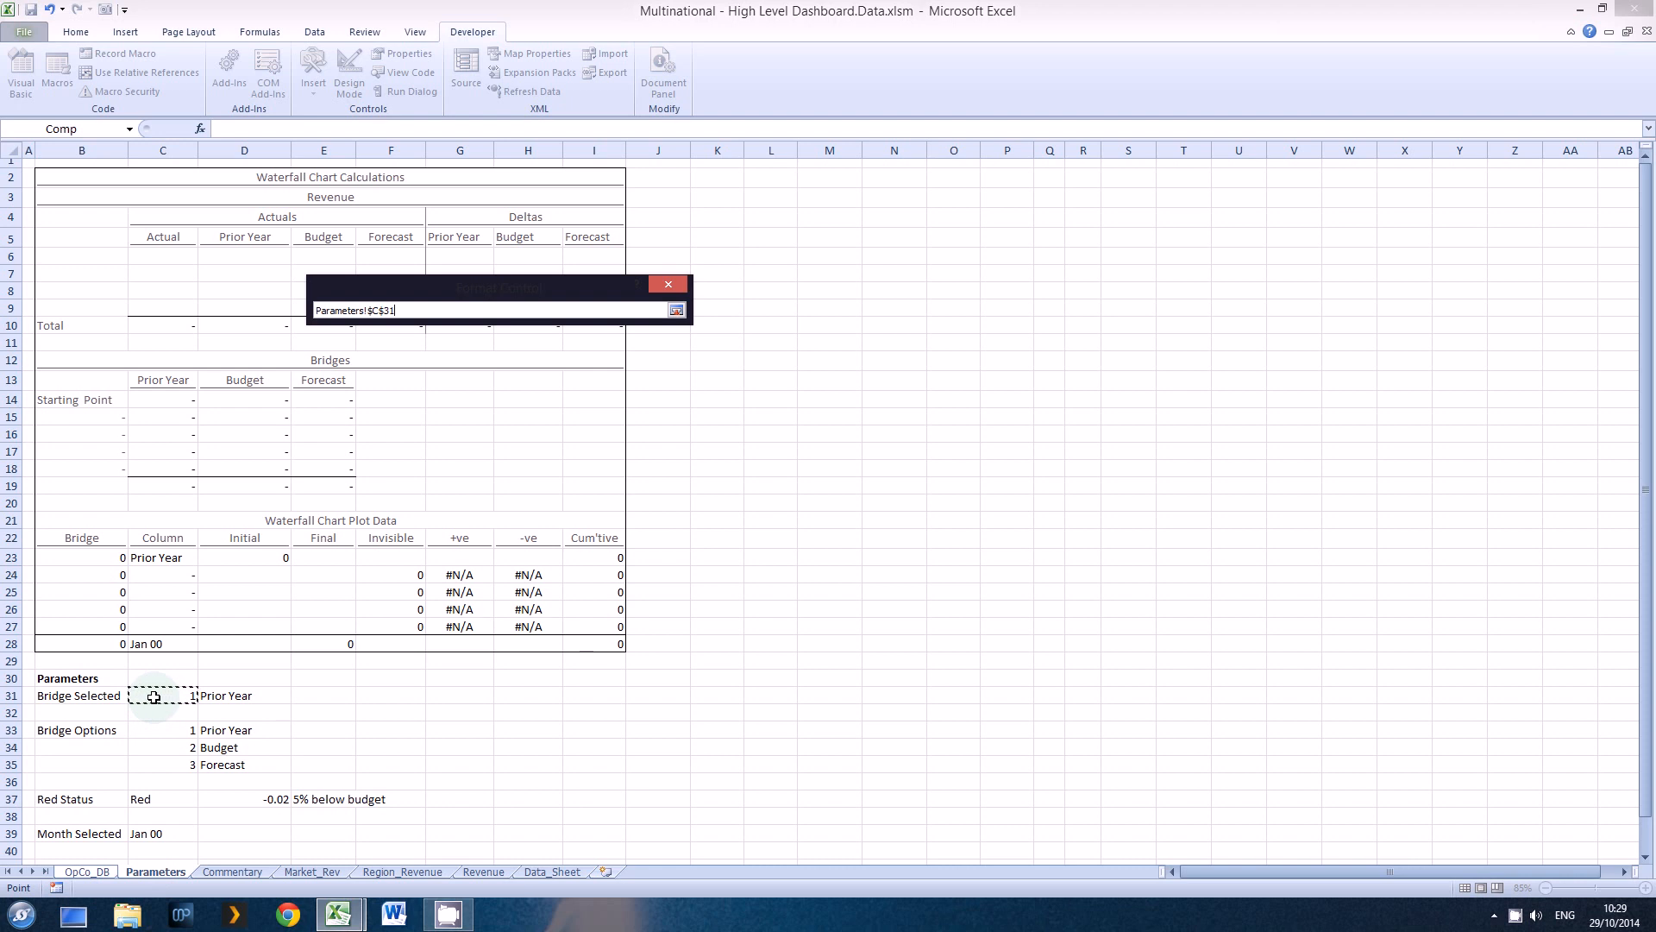
left_click(678, 309)
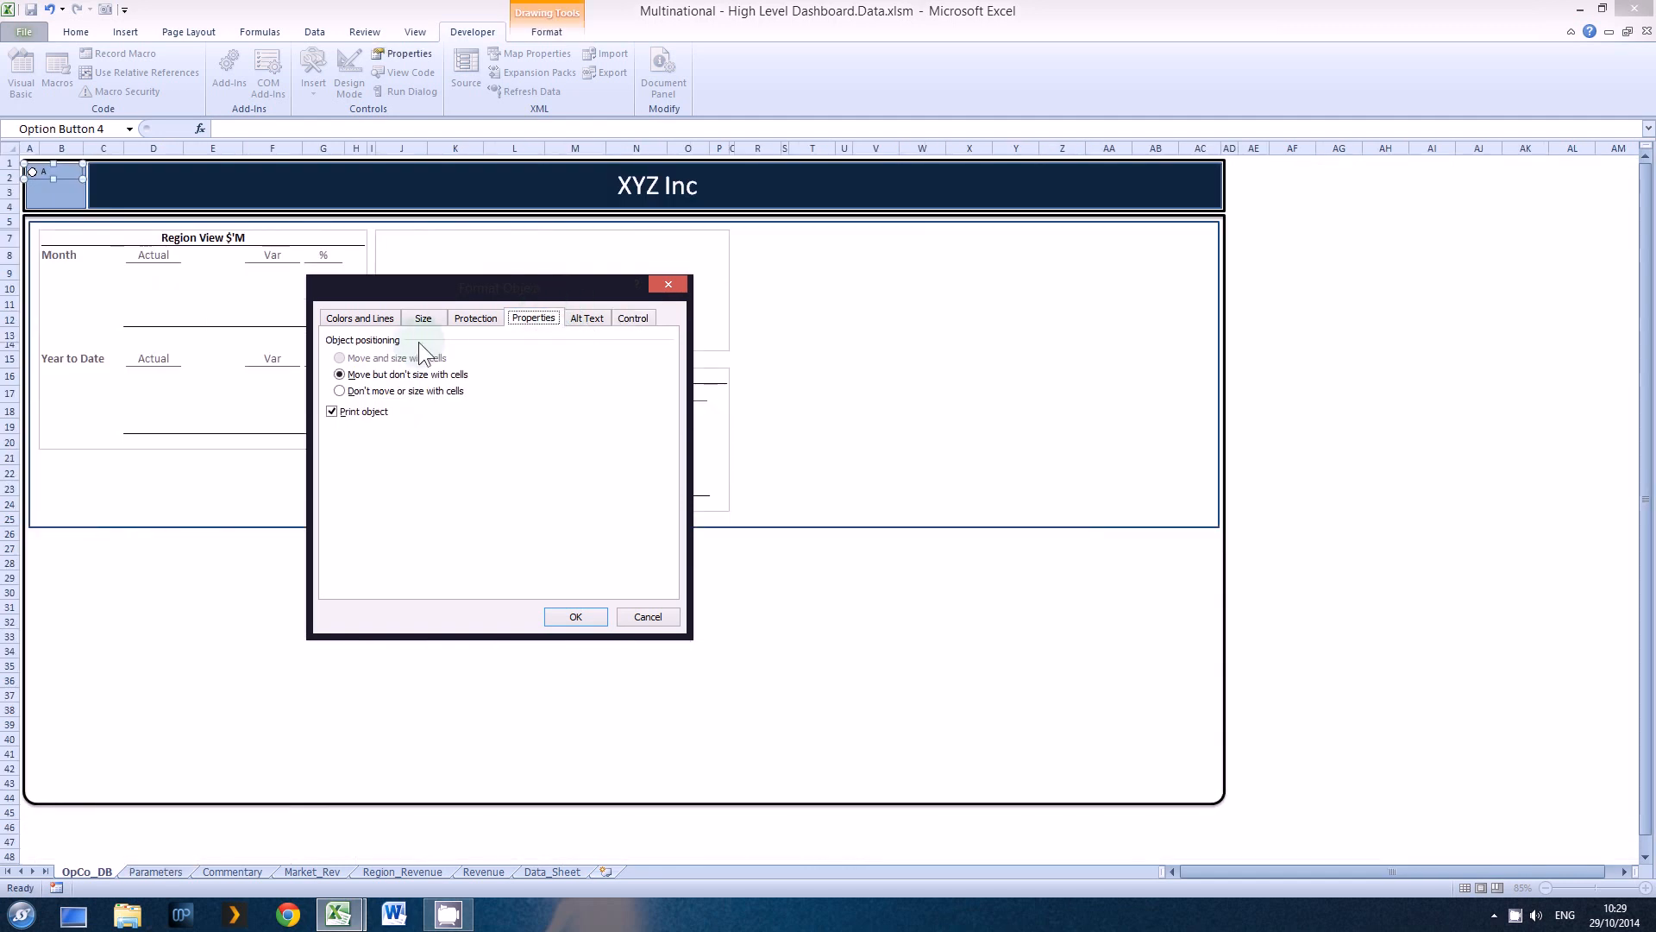
left_click(339, 391)
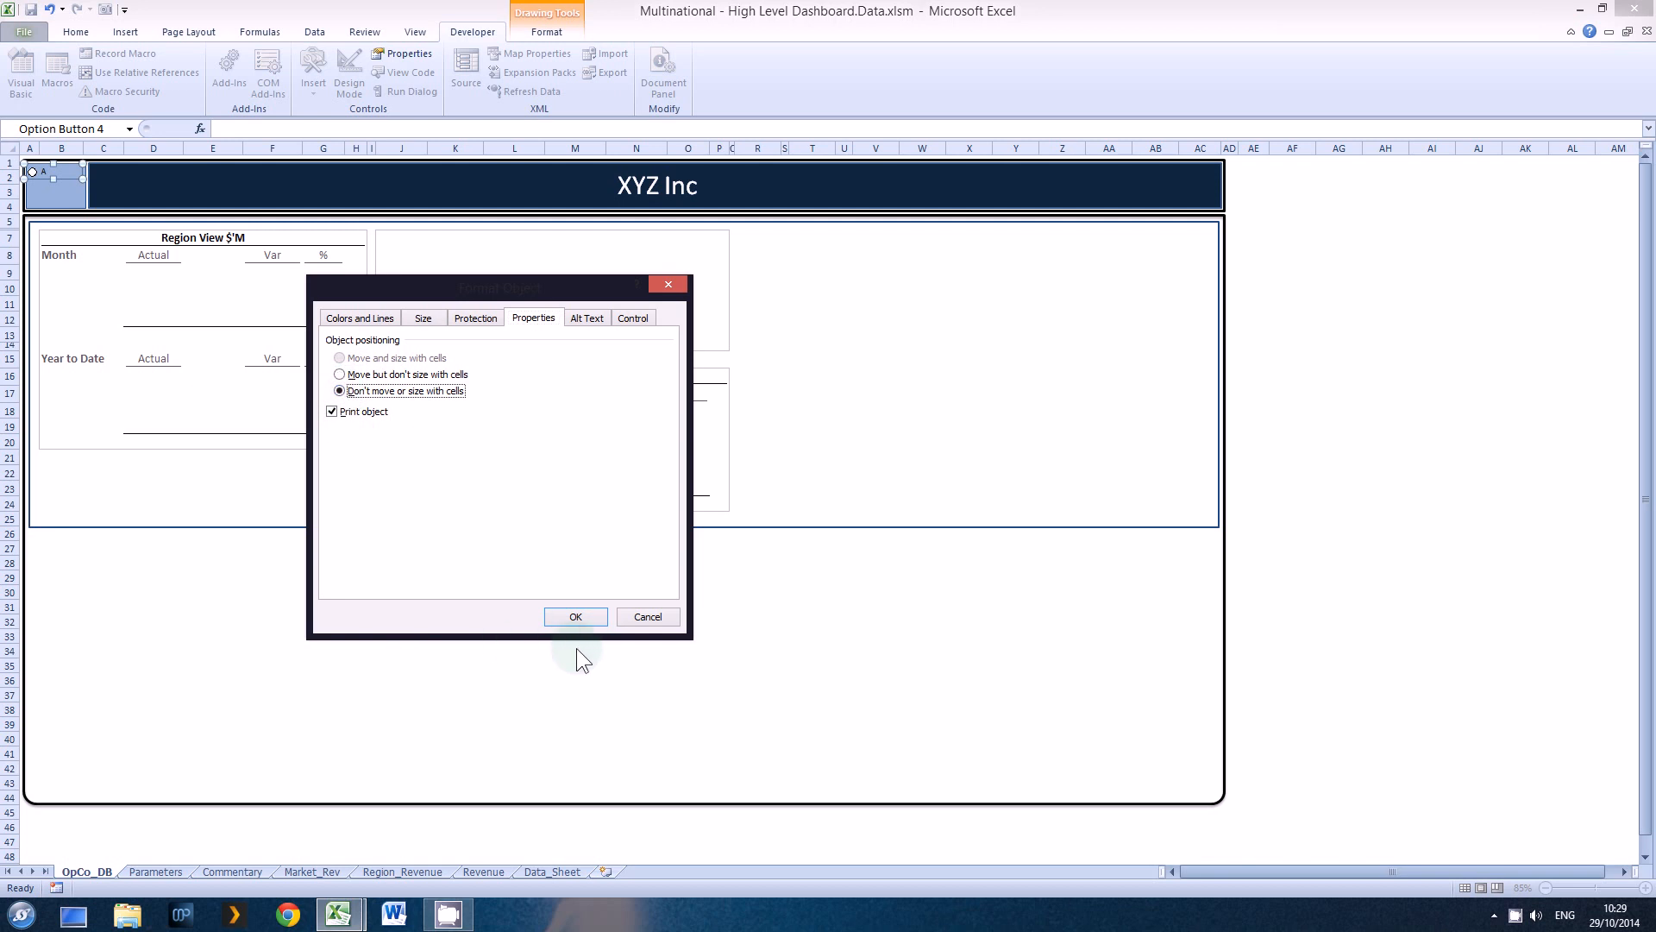
left_click(576, 617)
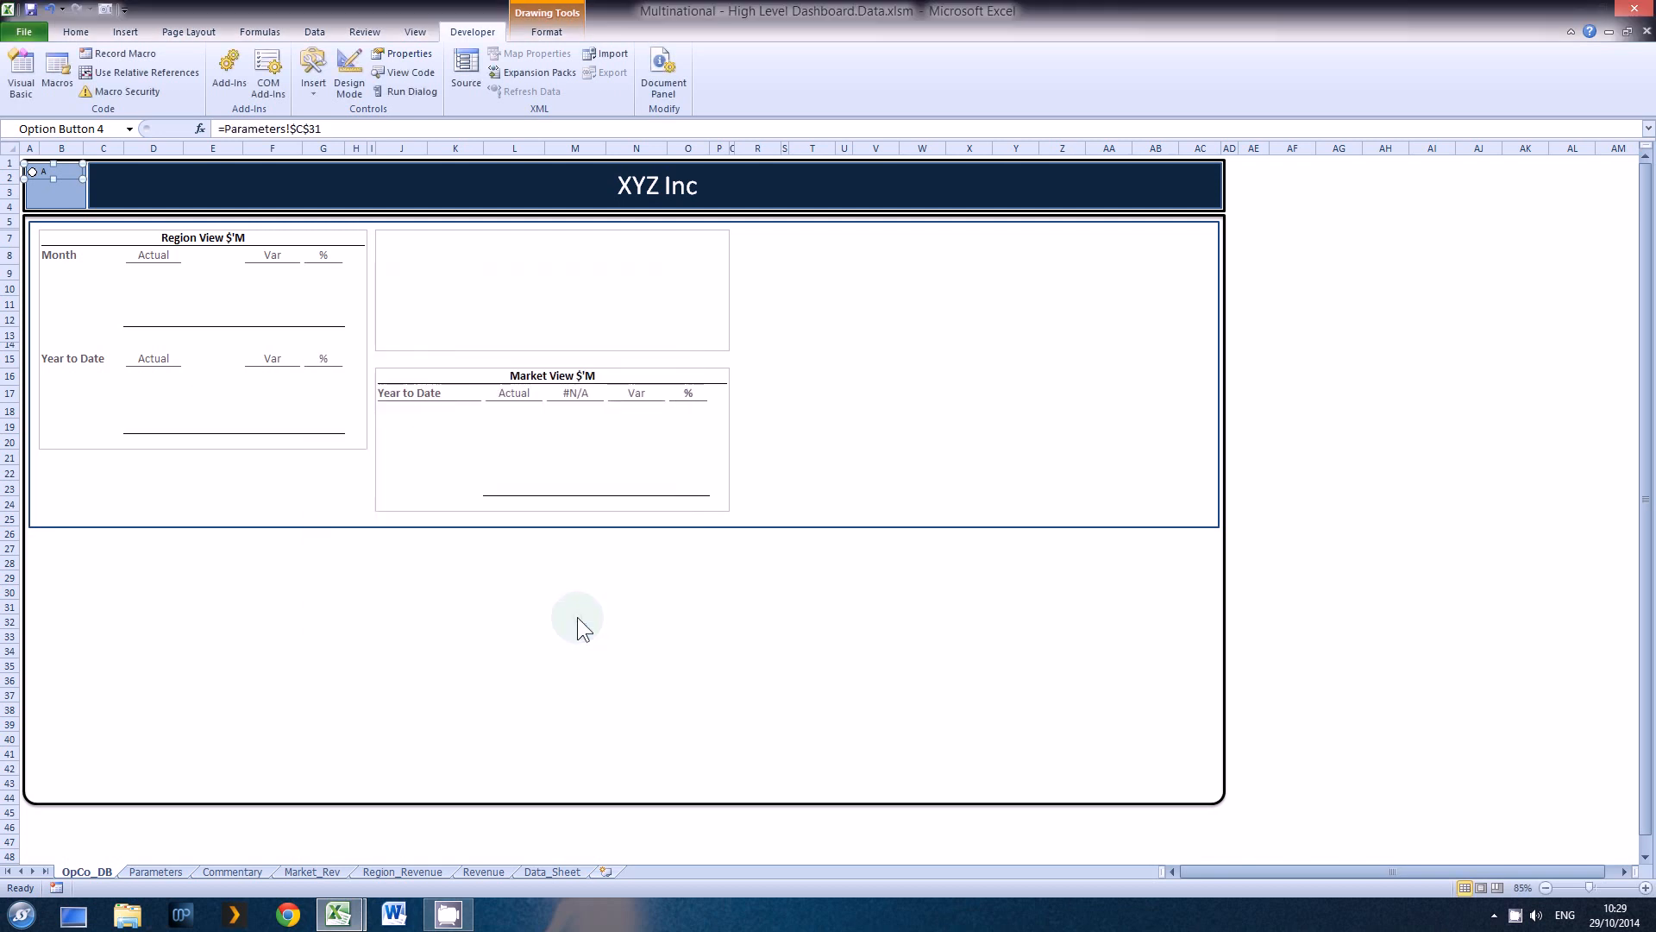
Step: Check the object positioning properties of the outer dashboard frame and the XYZ Inc title banner
right_click(1225, 222)
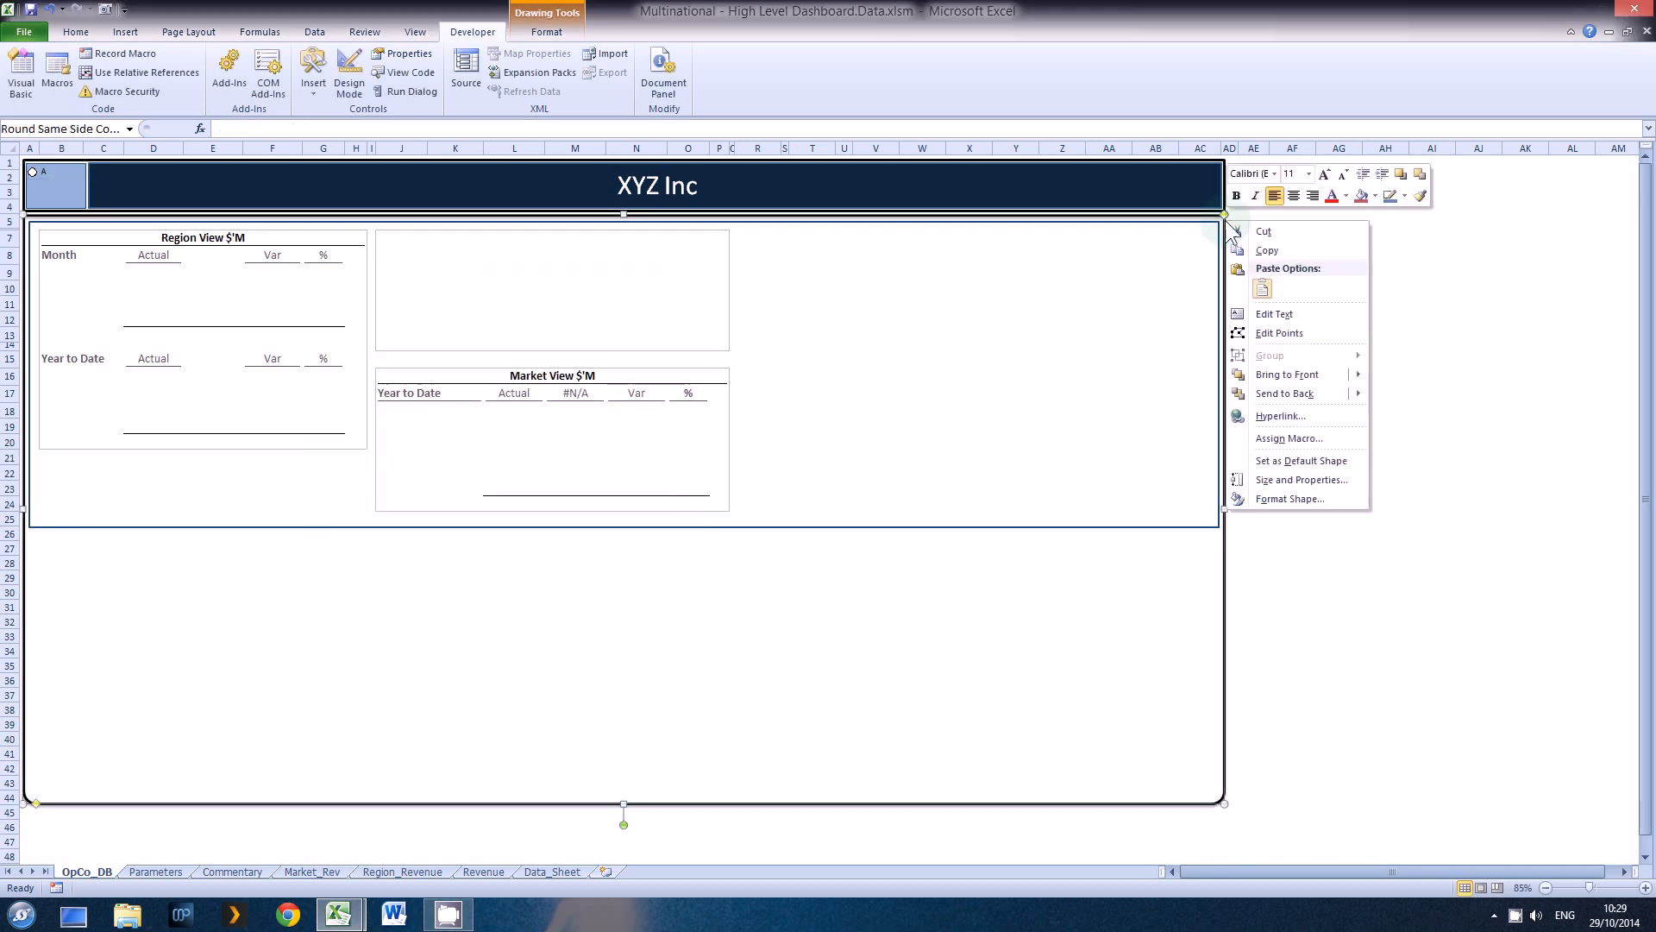
left_click(1262, 498)
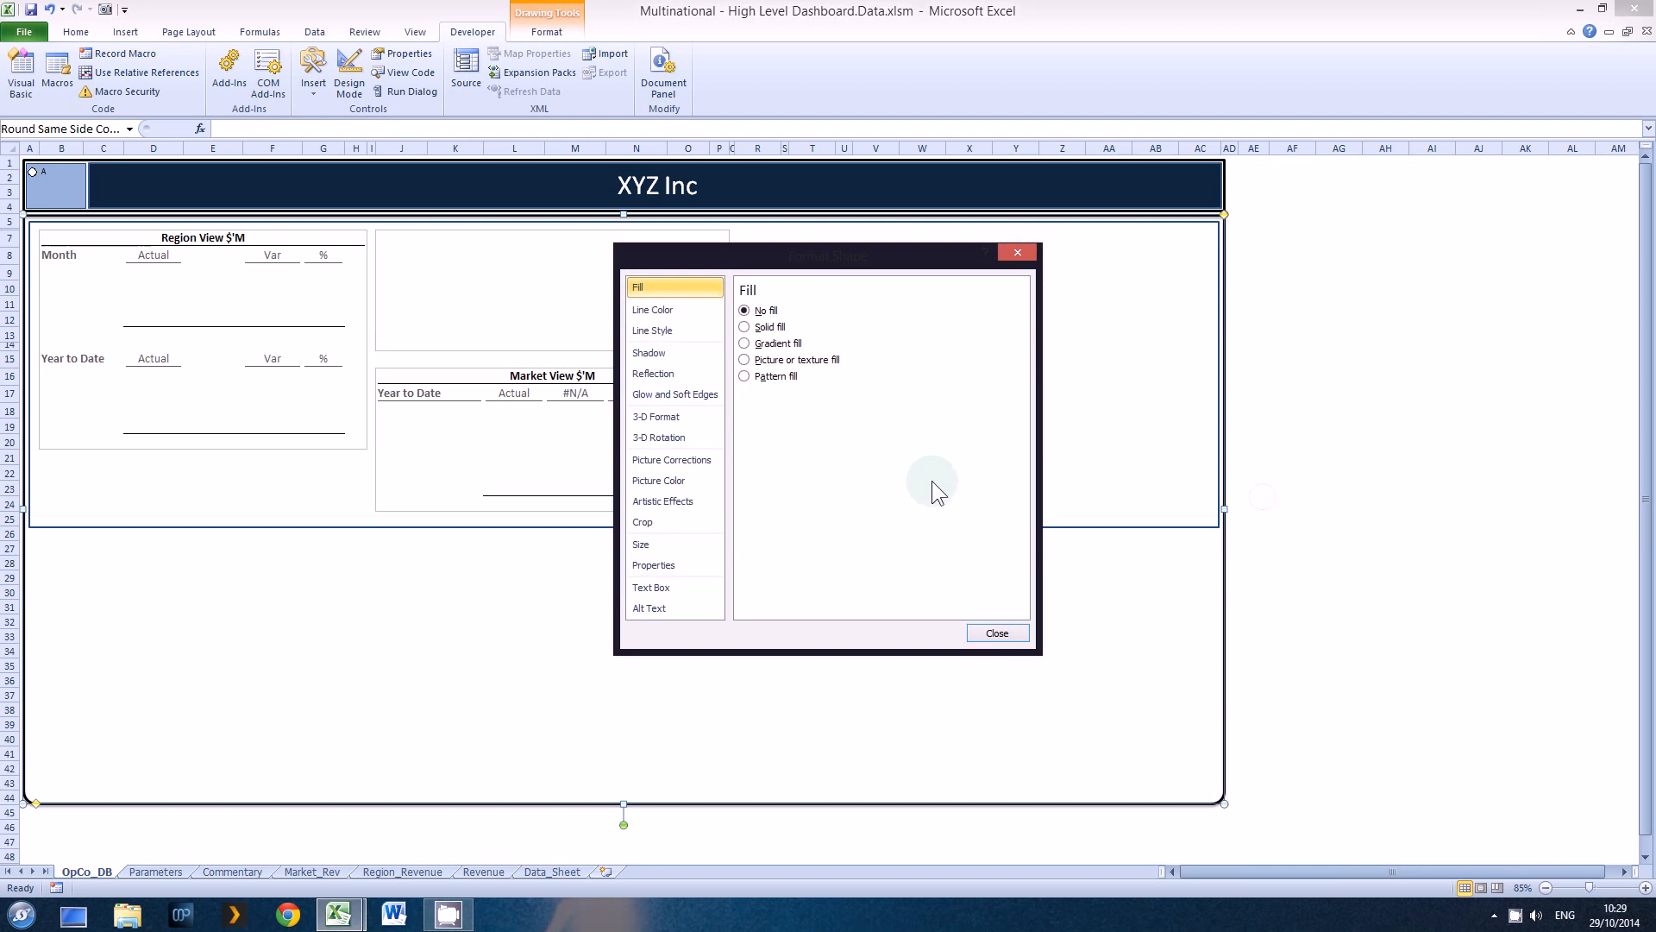
left_click(676, 565)
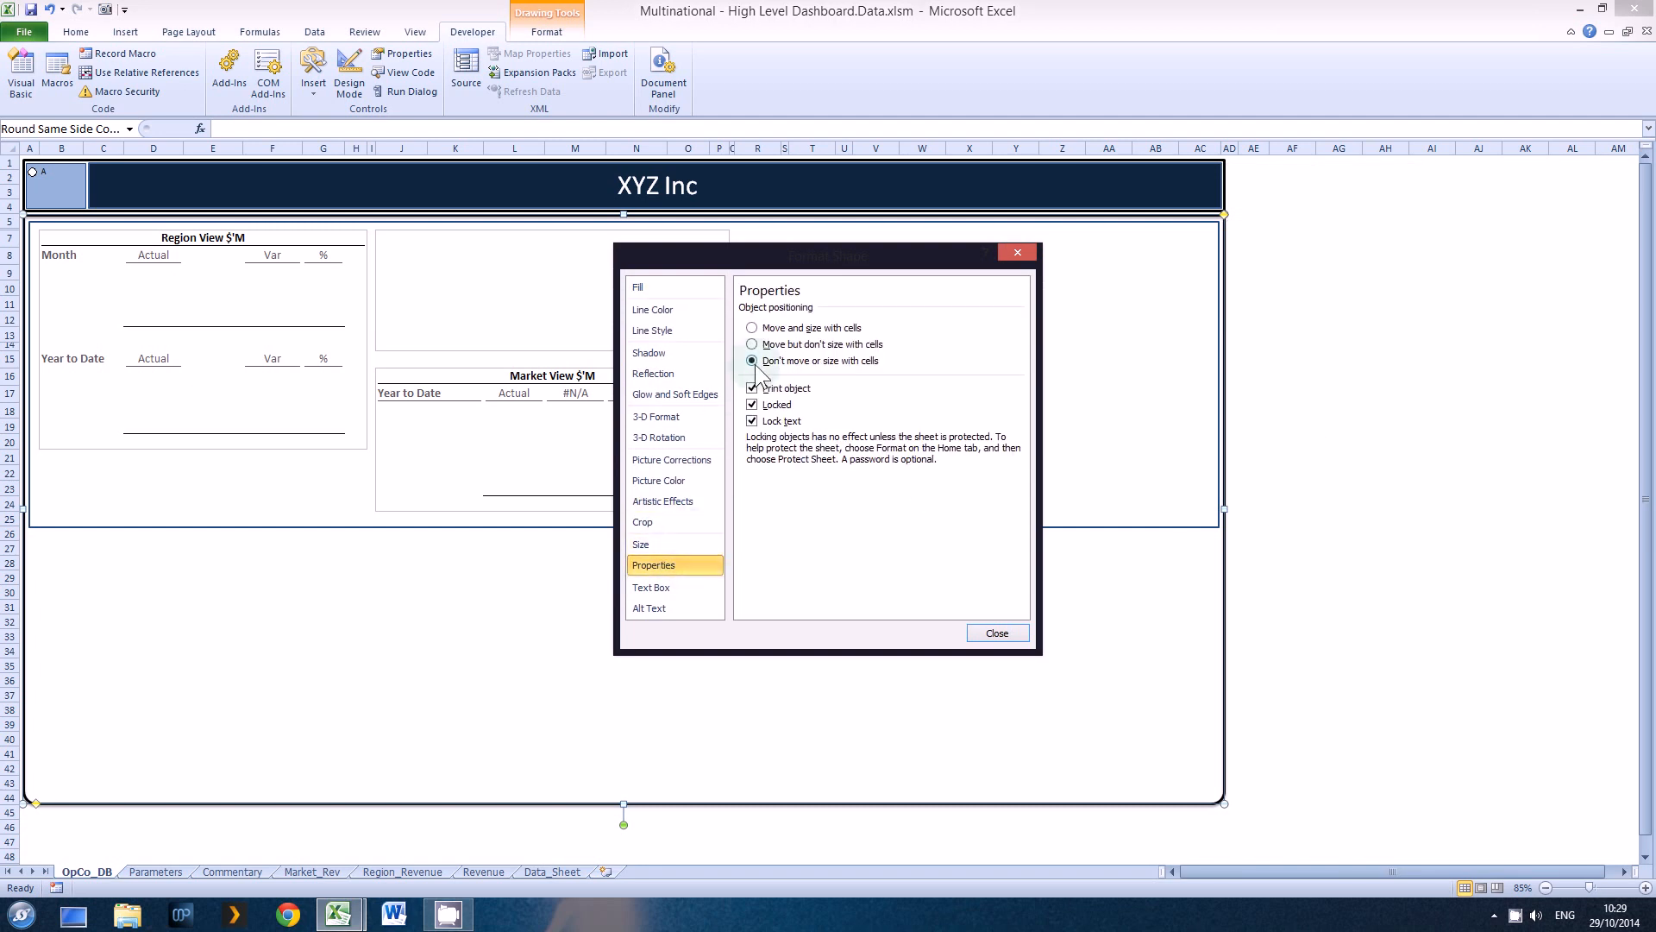
left_click(992, 633)
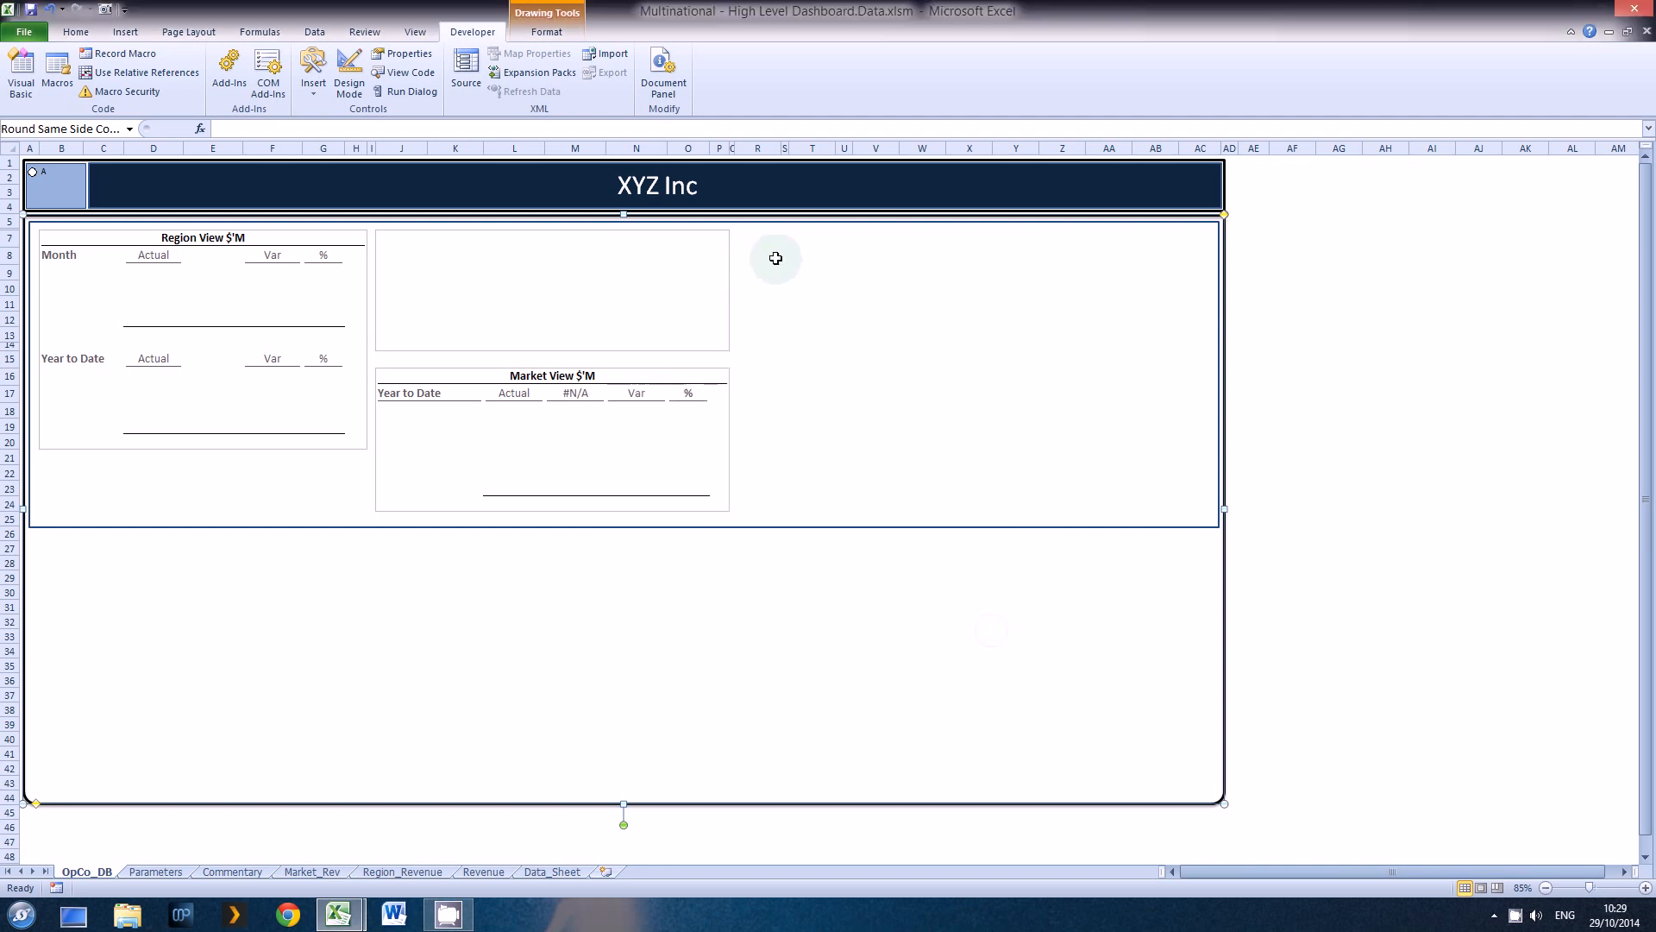
right_click(815, 189)
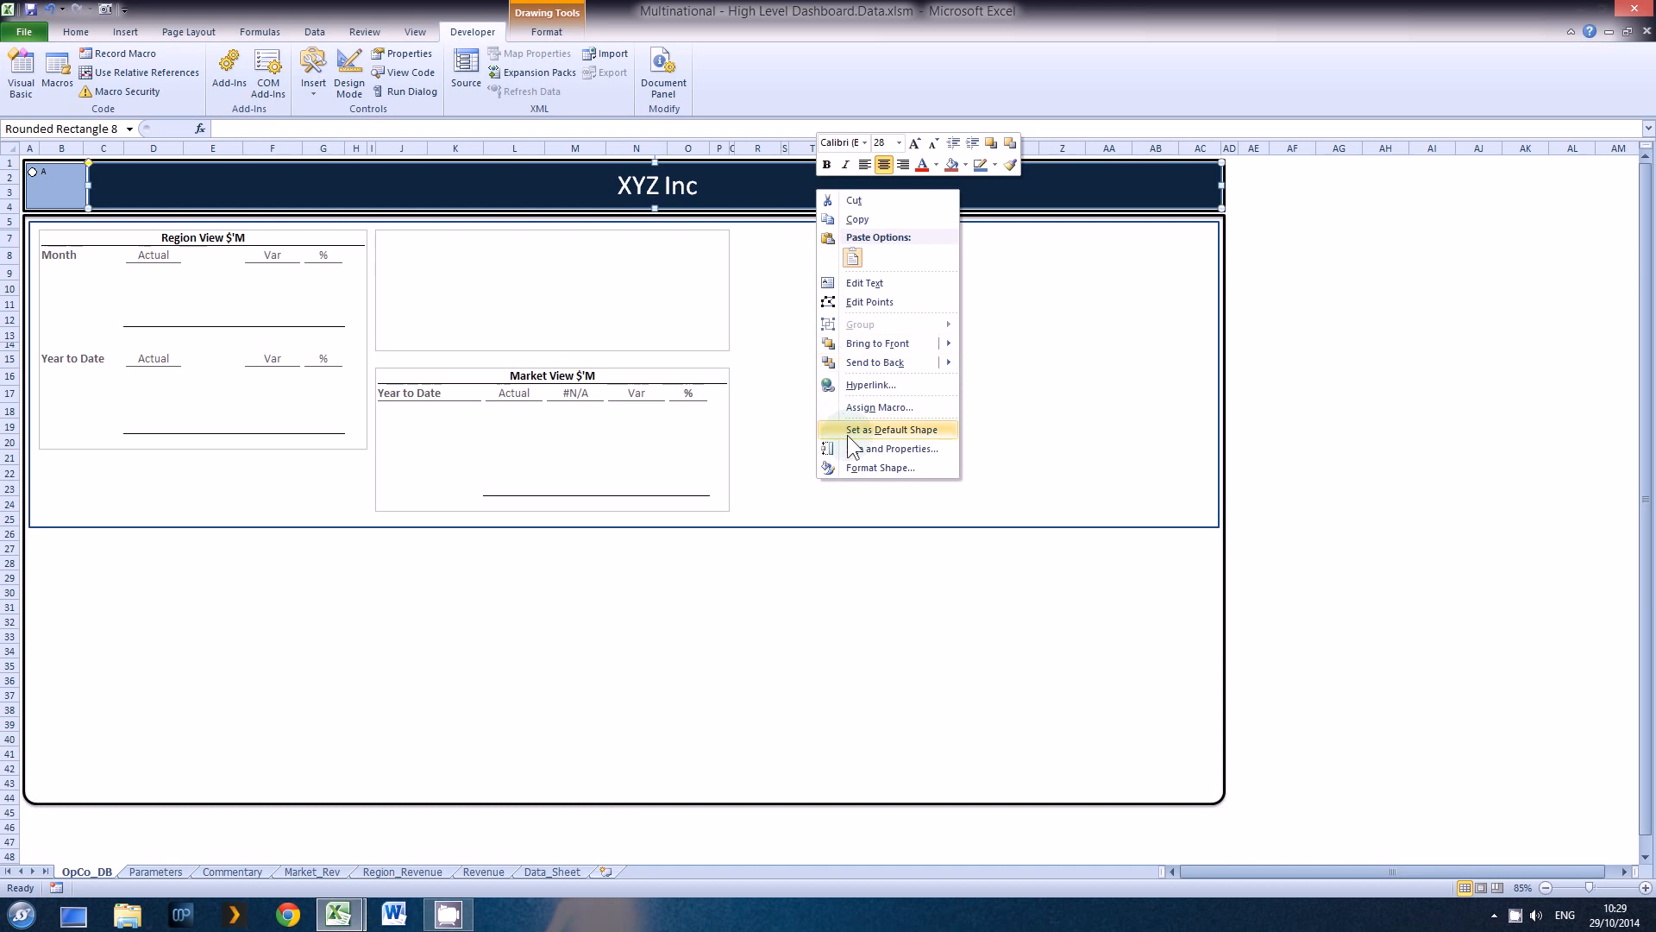
left_click(852, 459)
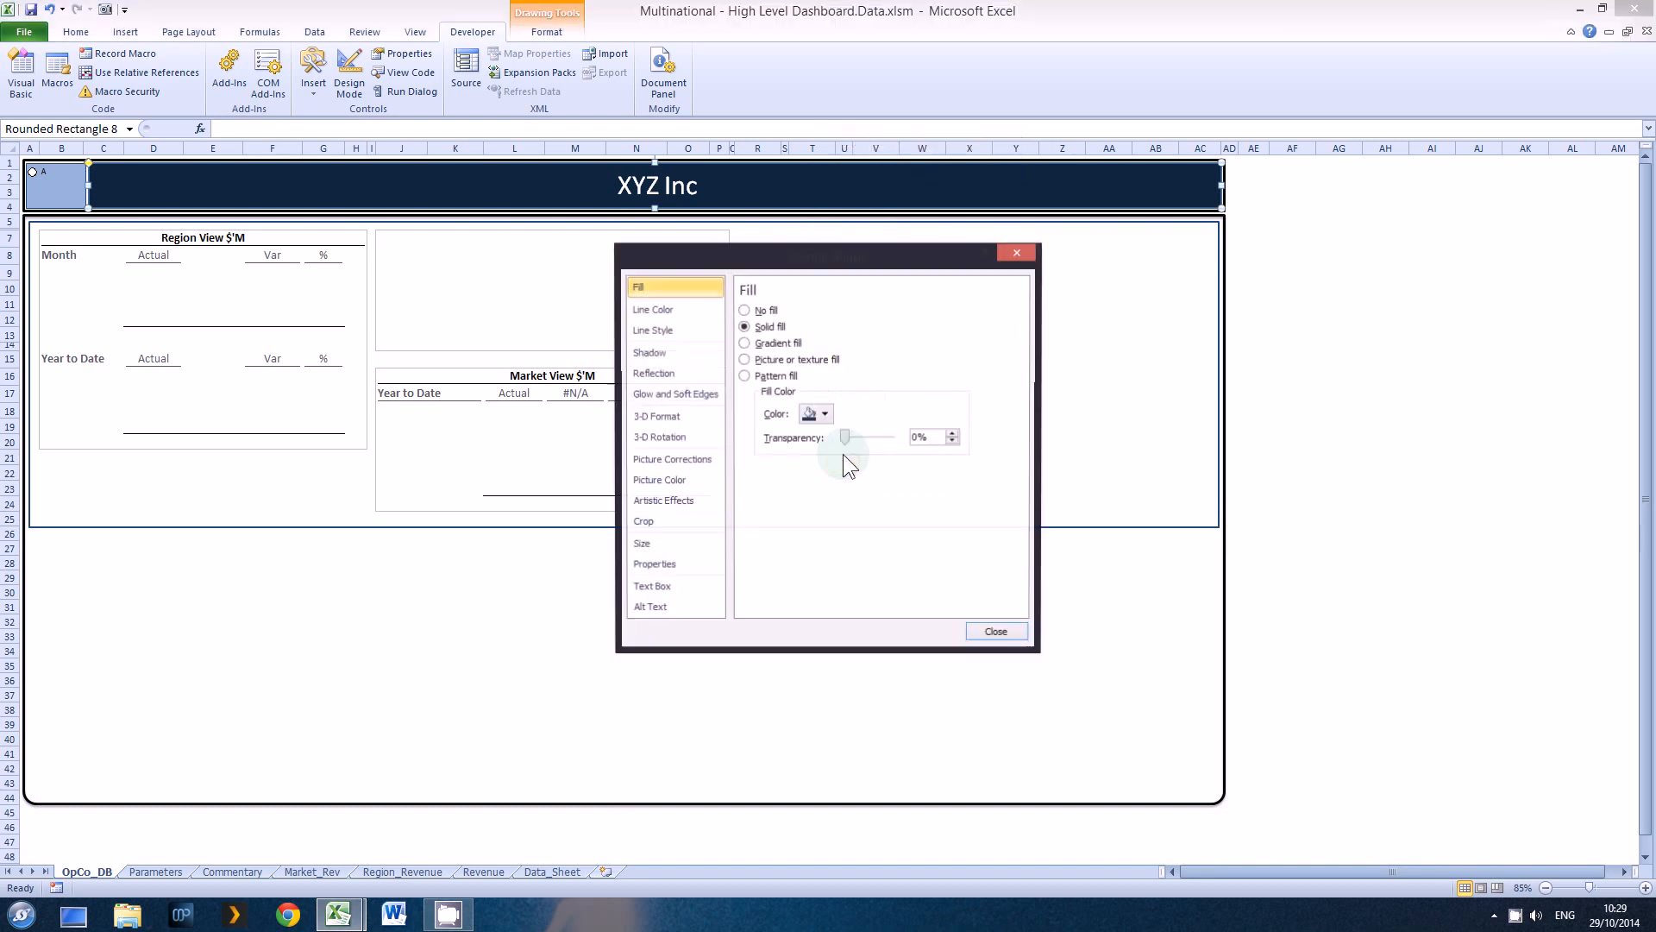
left_click(648, 565)
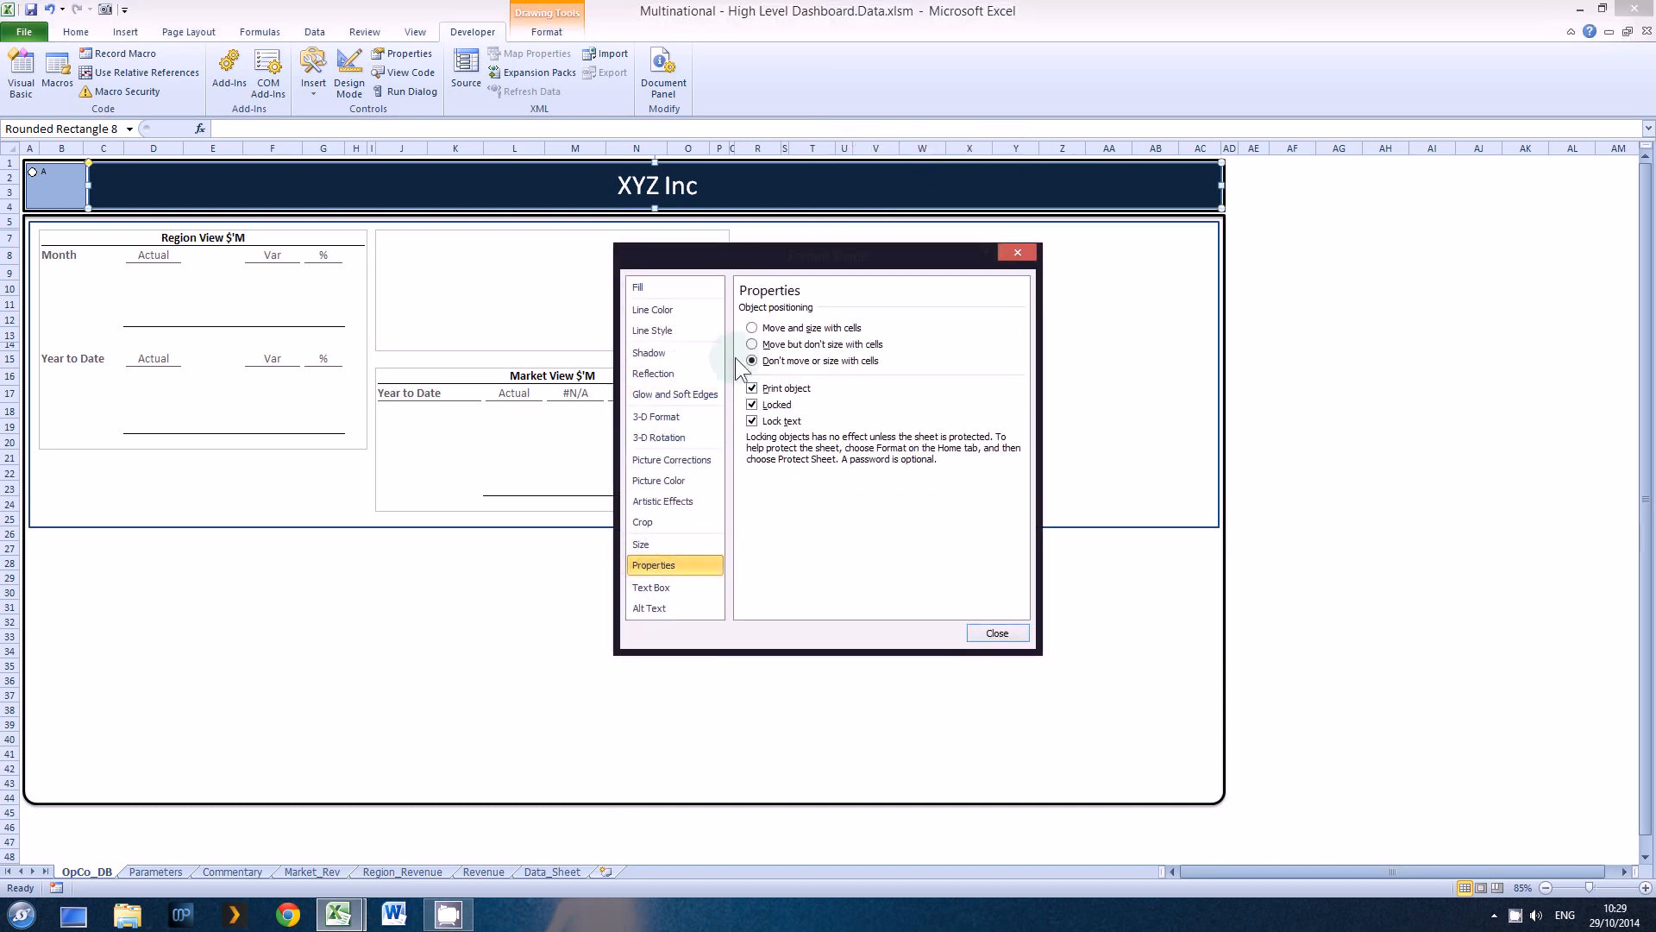
left_click(996, 634)
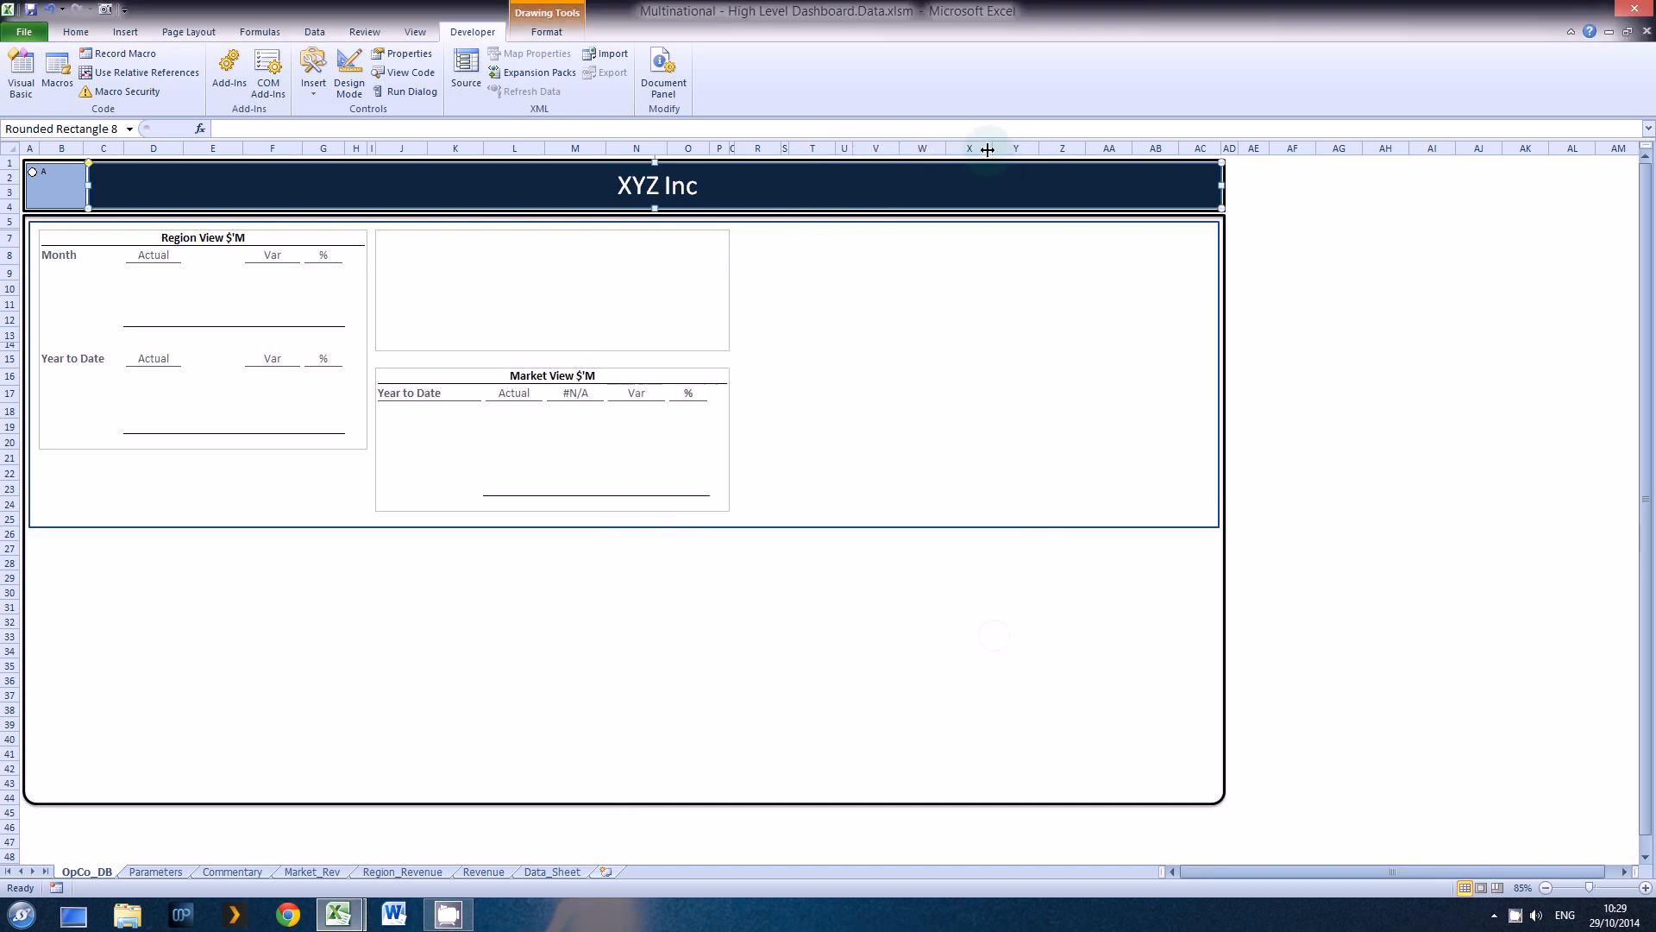
mouse_move(993, 151)
left_mouse_down()
mouse_move(1103, 150)
mouse_move(991, 150)
left_mouse_up()
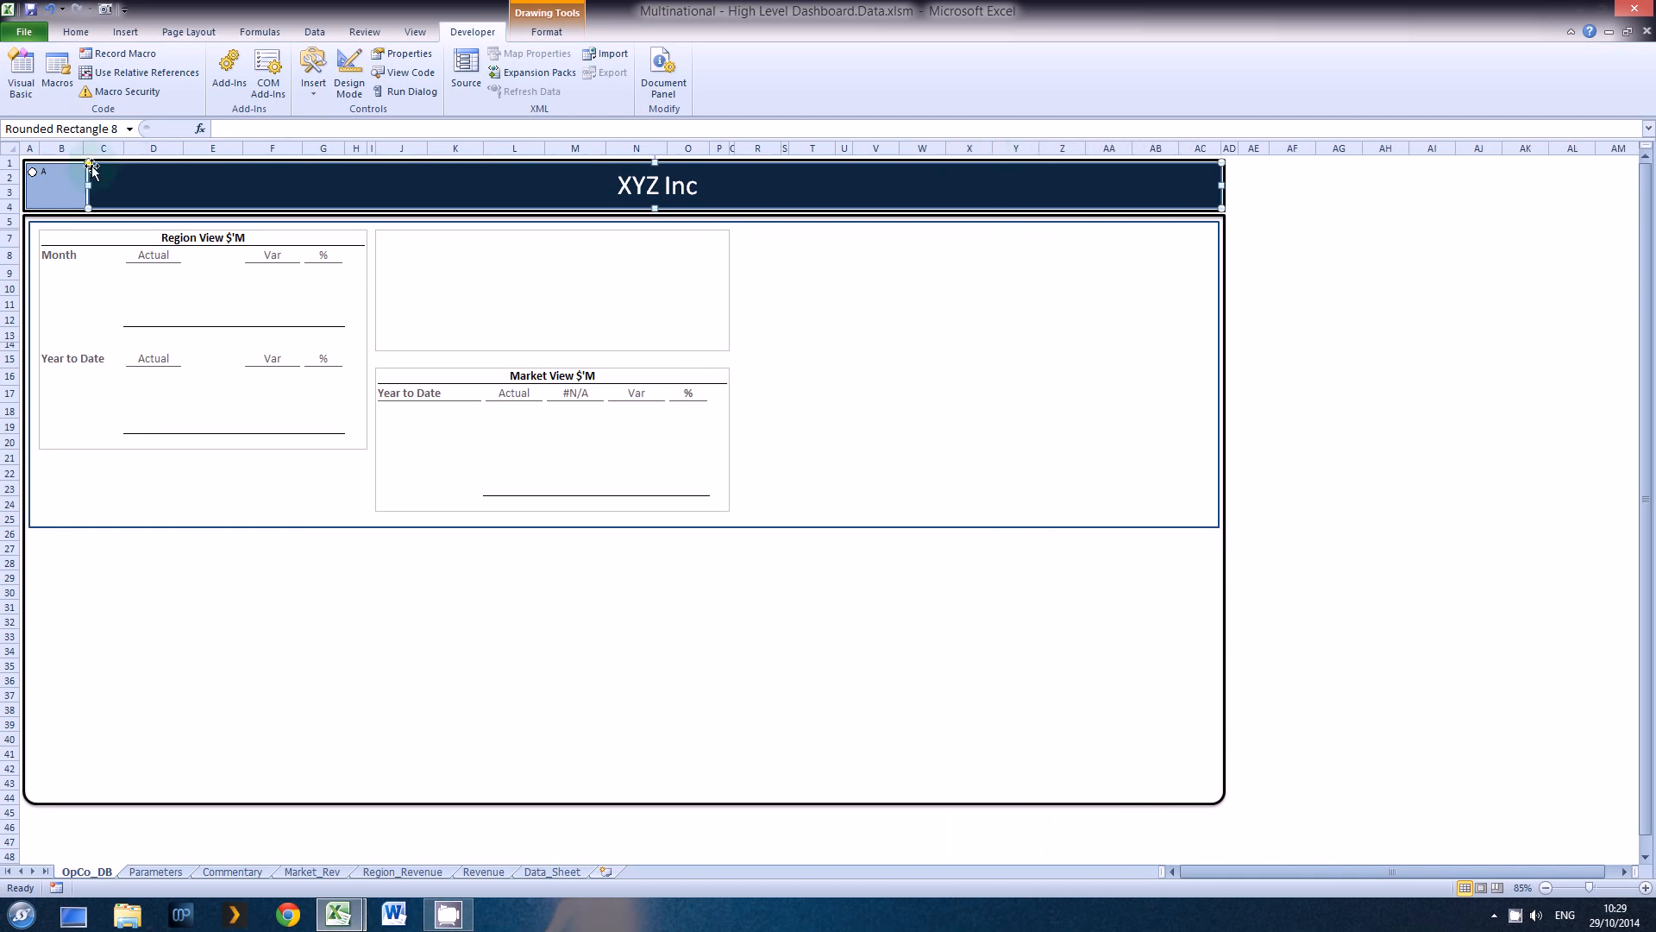
Step: Copy option button A and paste two duplicates of it onto the dashboard
left_click(54, 170, "ctrl")
right_click(54, 169)
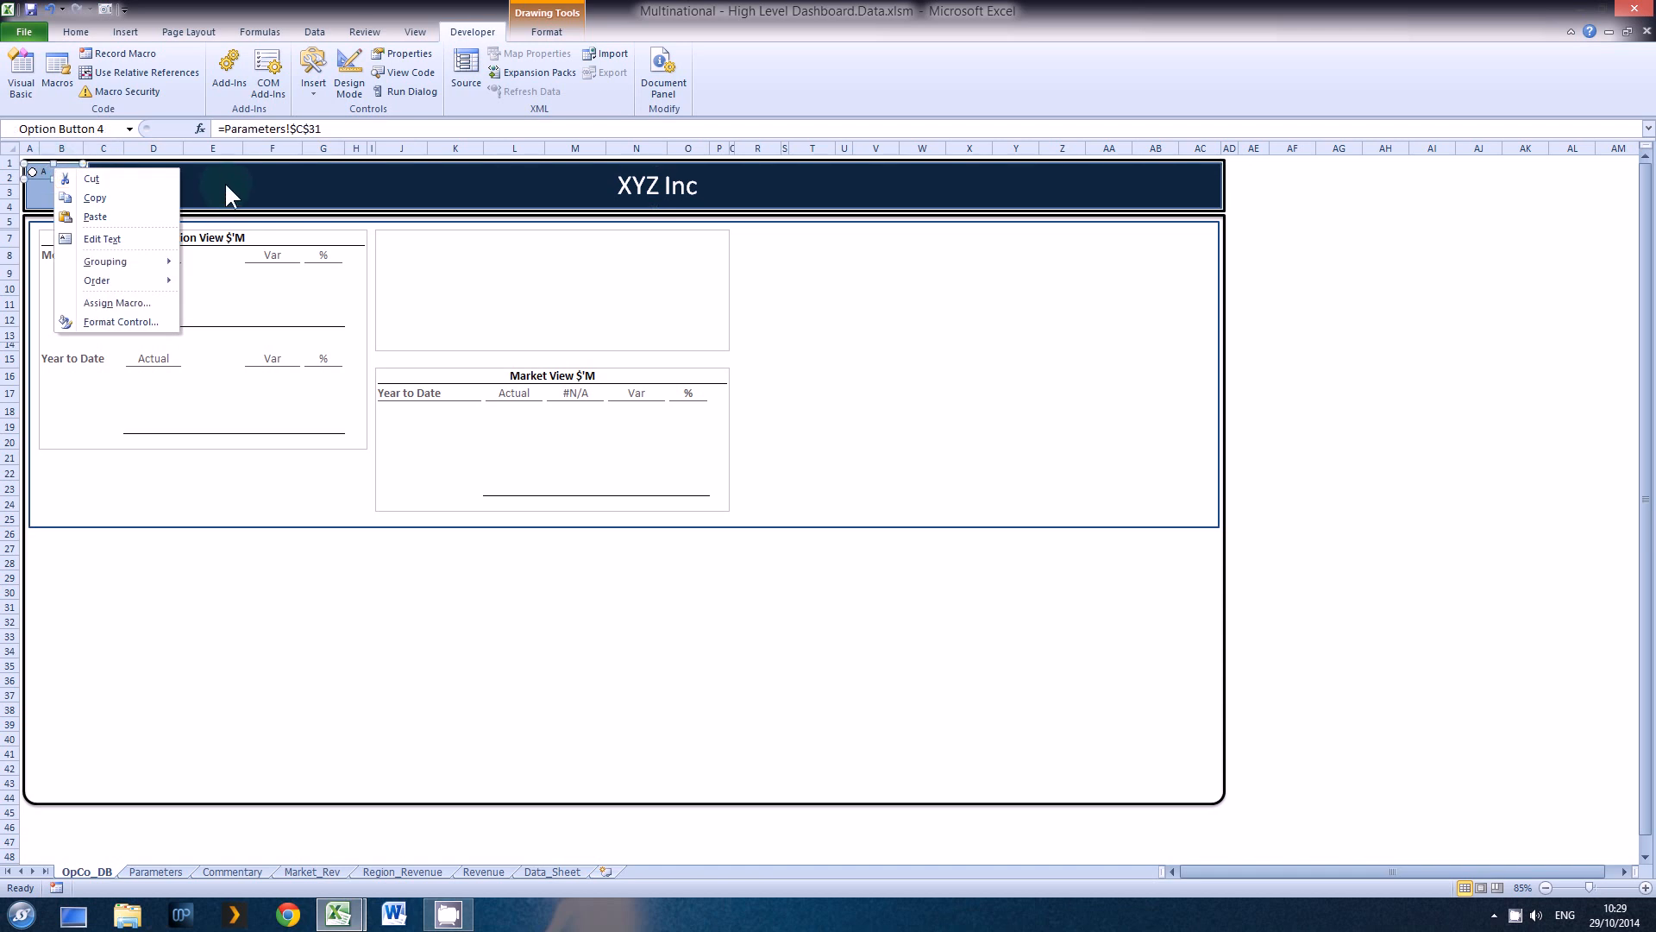
key("Escape")
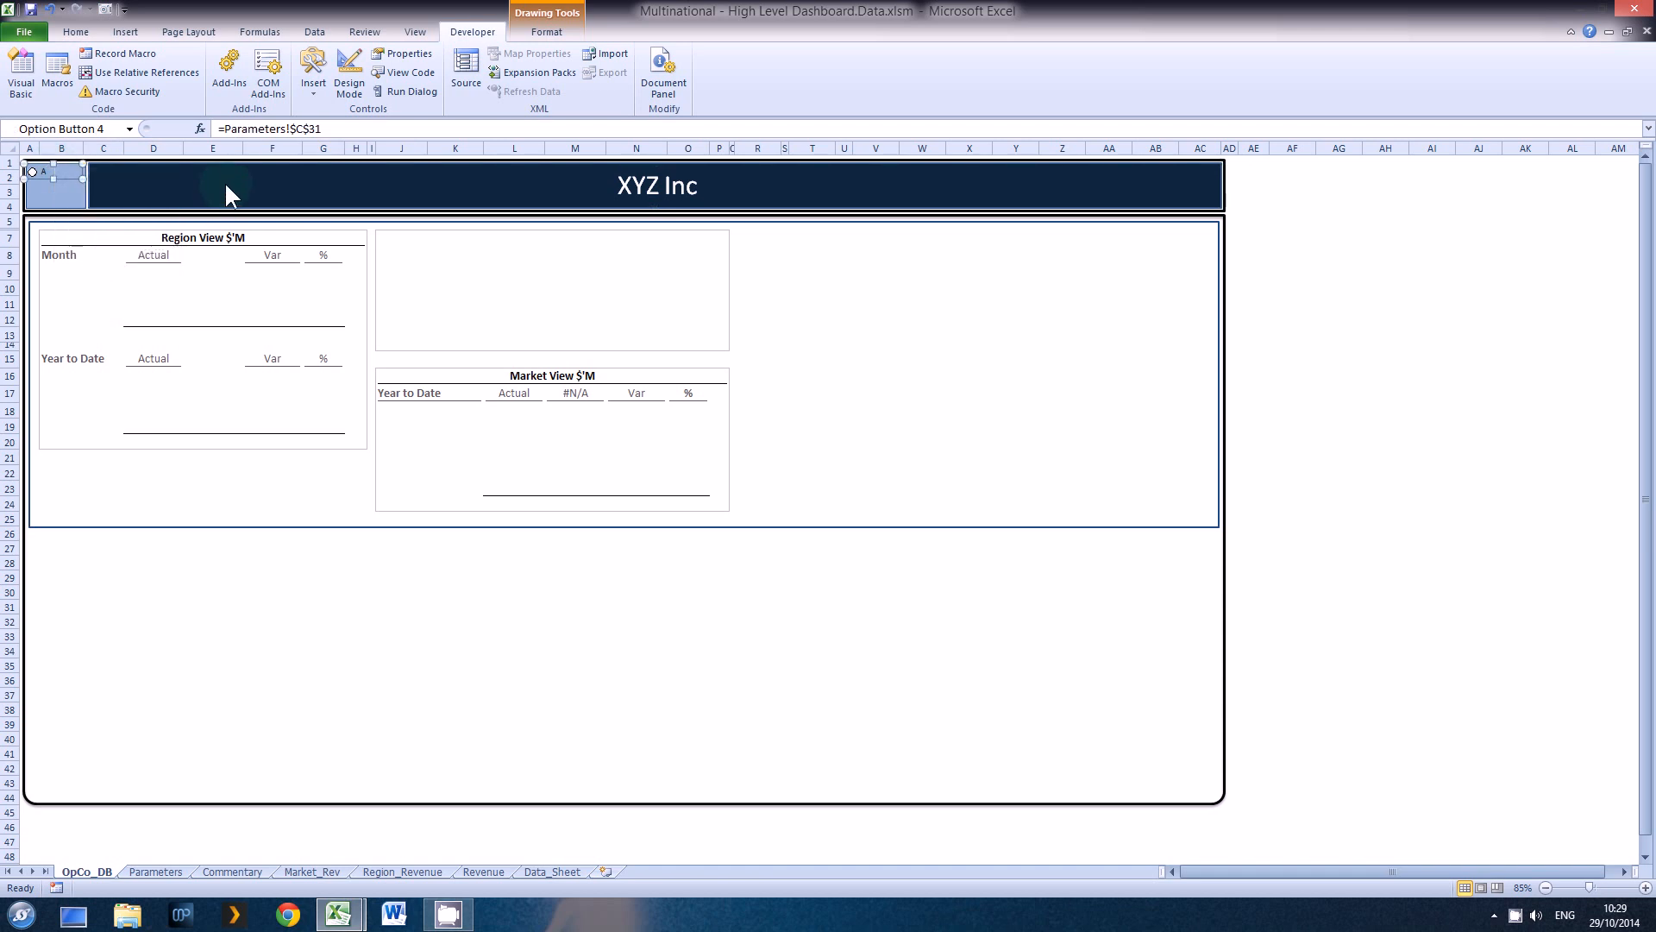
left_click(76, 32)
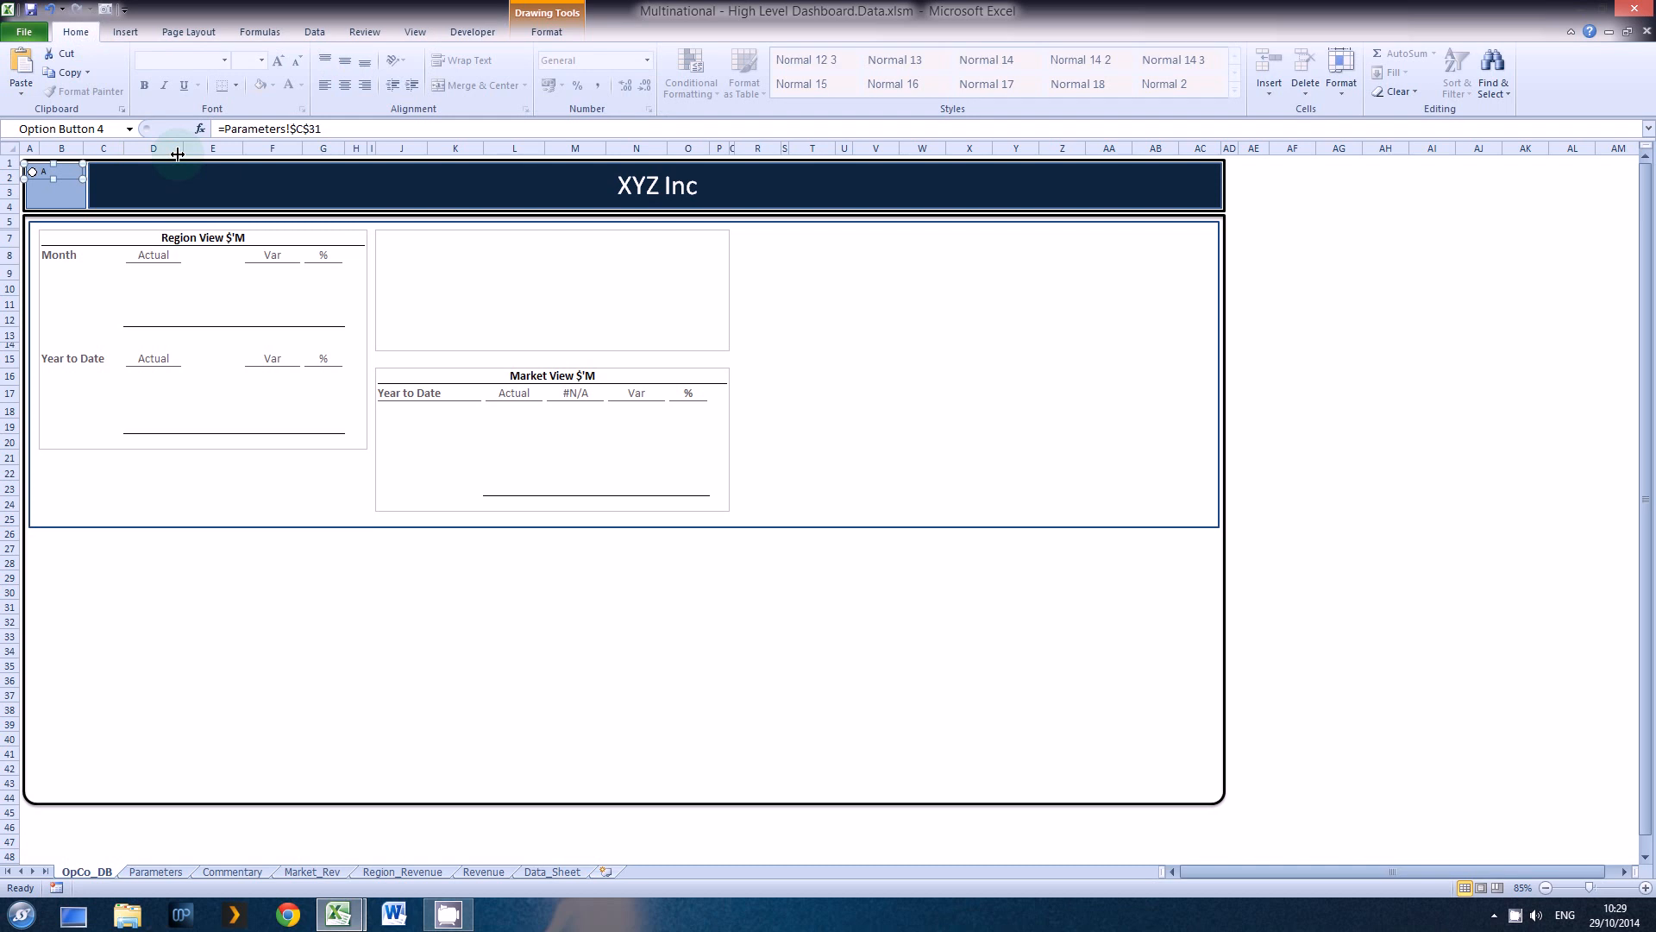
key("ctrl+v")
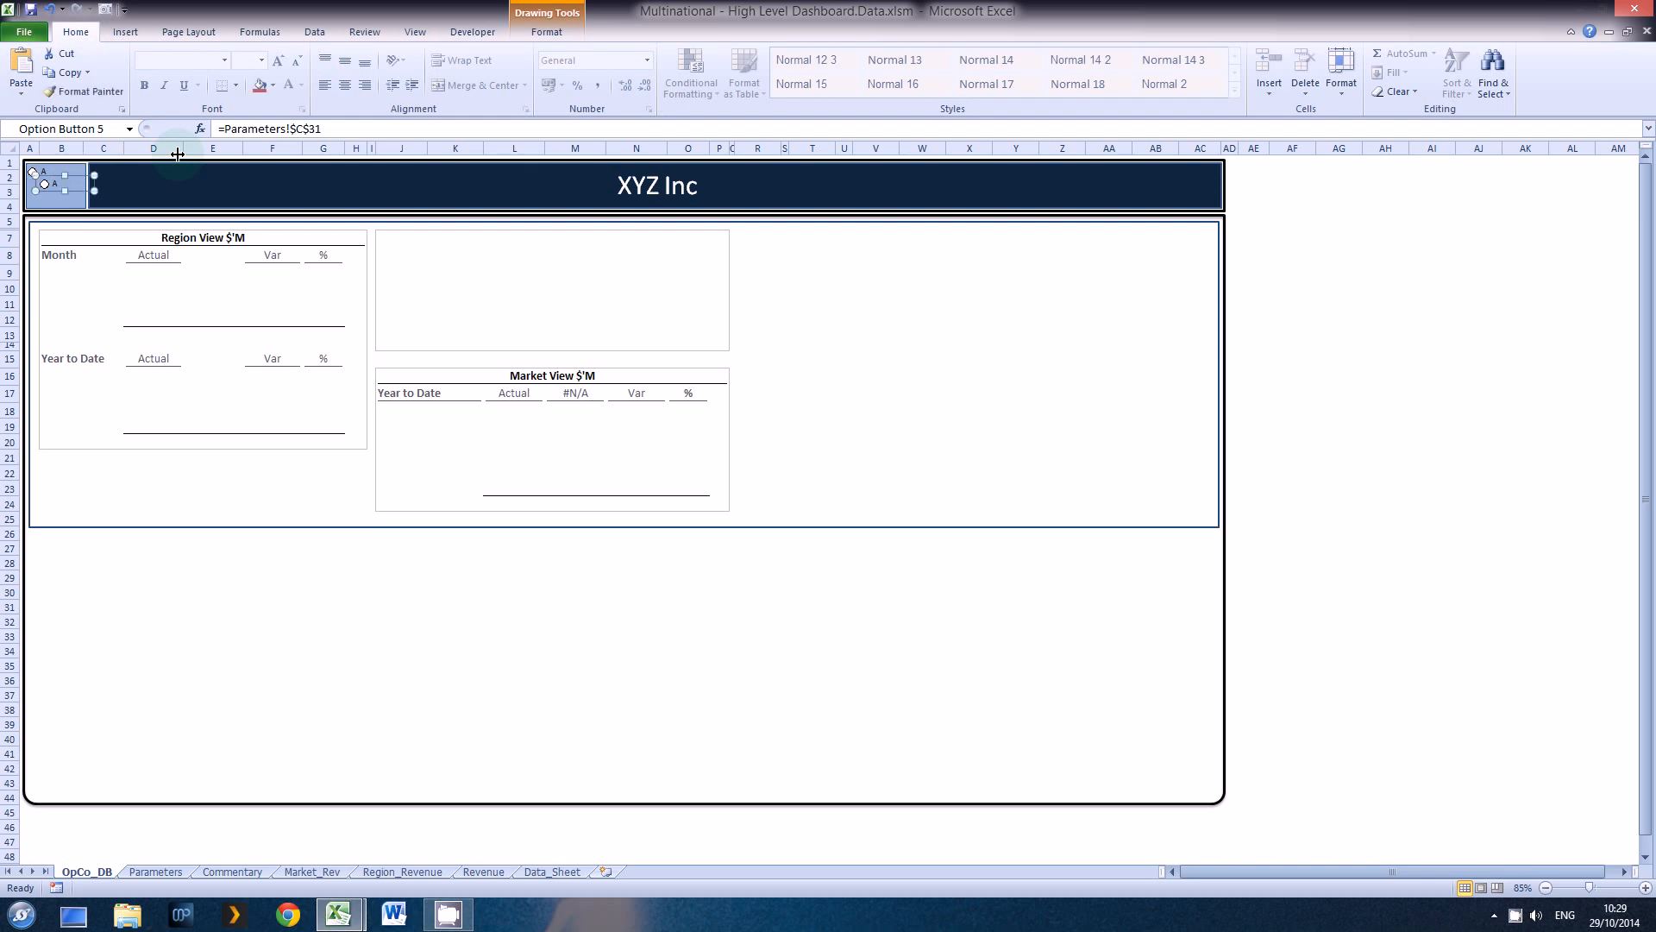
key("ctrl+v")
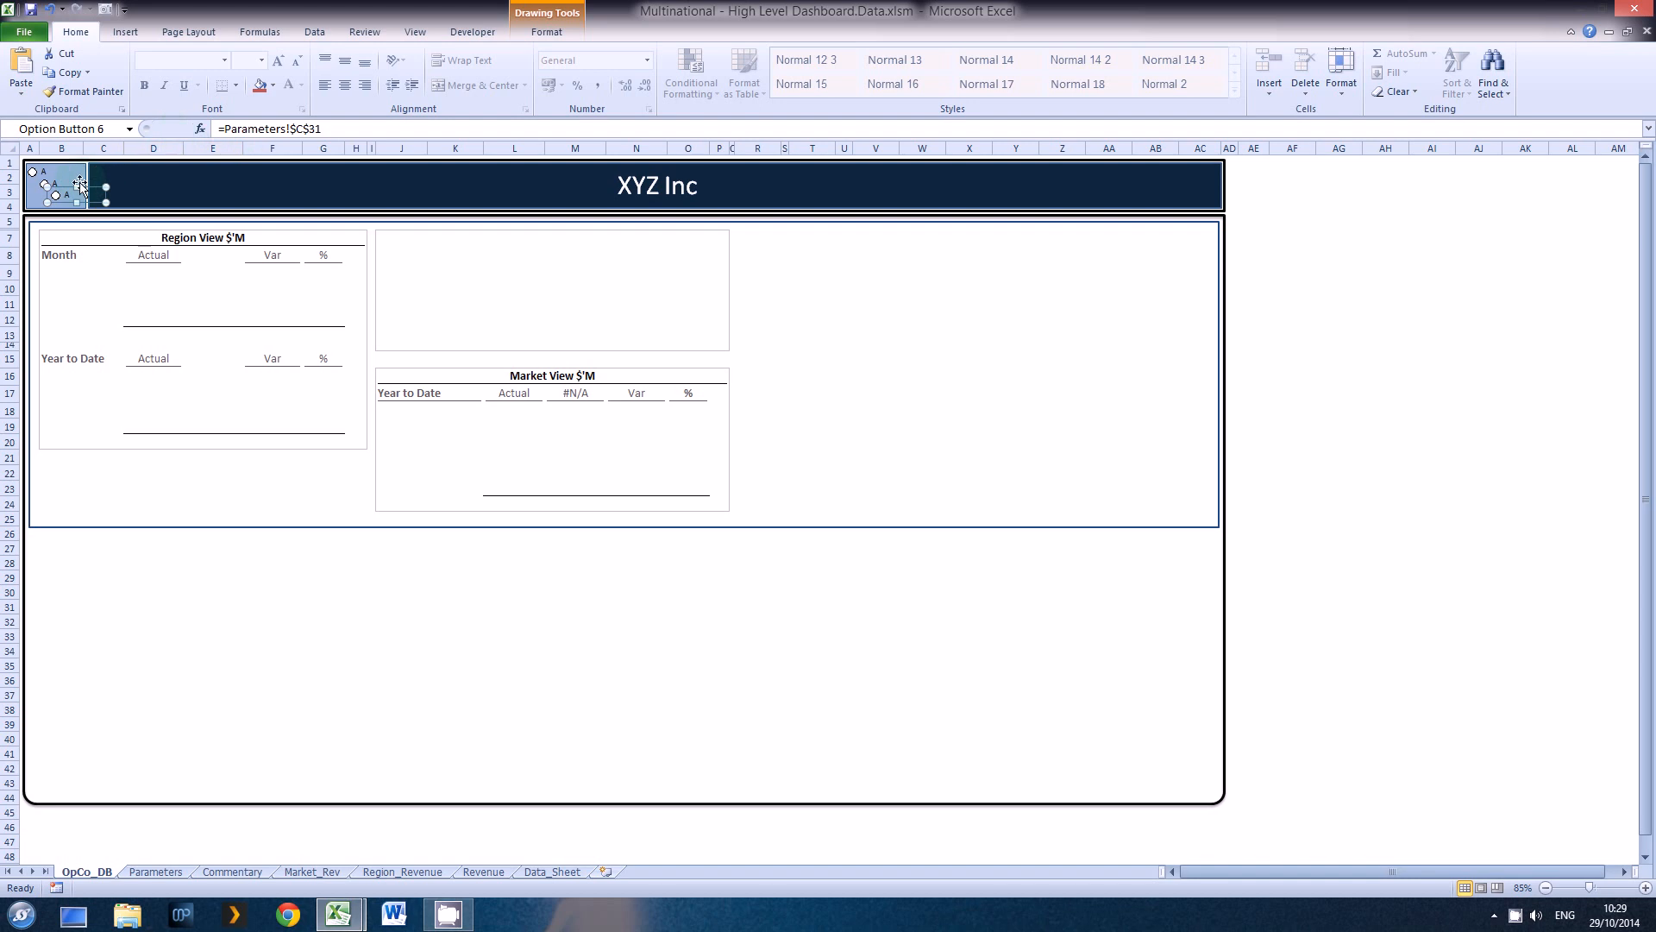
Step: Stack the two pasted option buttons beneath the original inside the light blue header box
left_click_drag(71, 190, 68, 207)
left_click(69, 186)
left_click(102, 185)
right_click(54, 182)
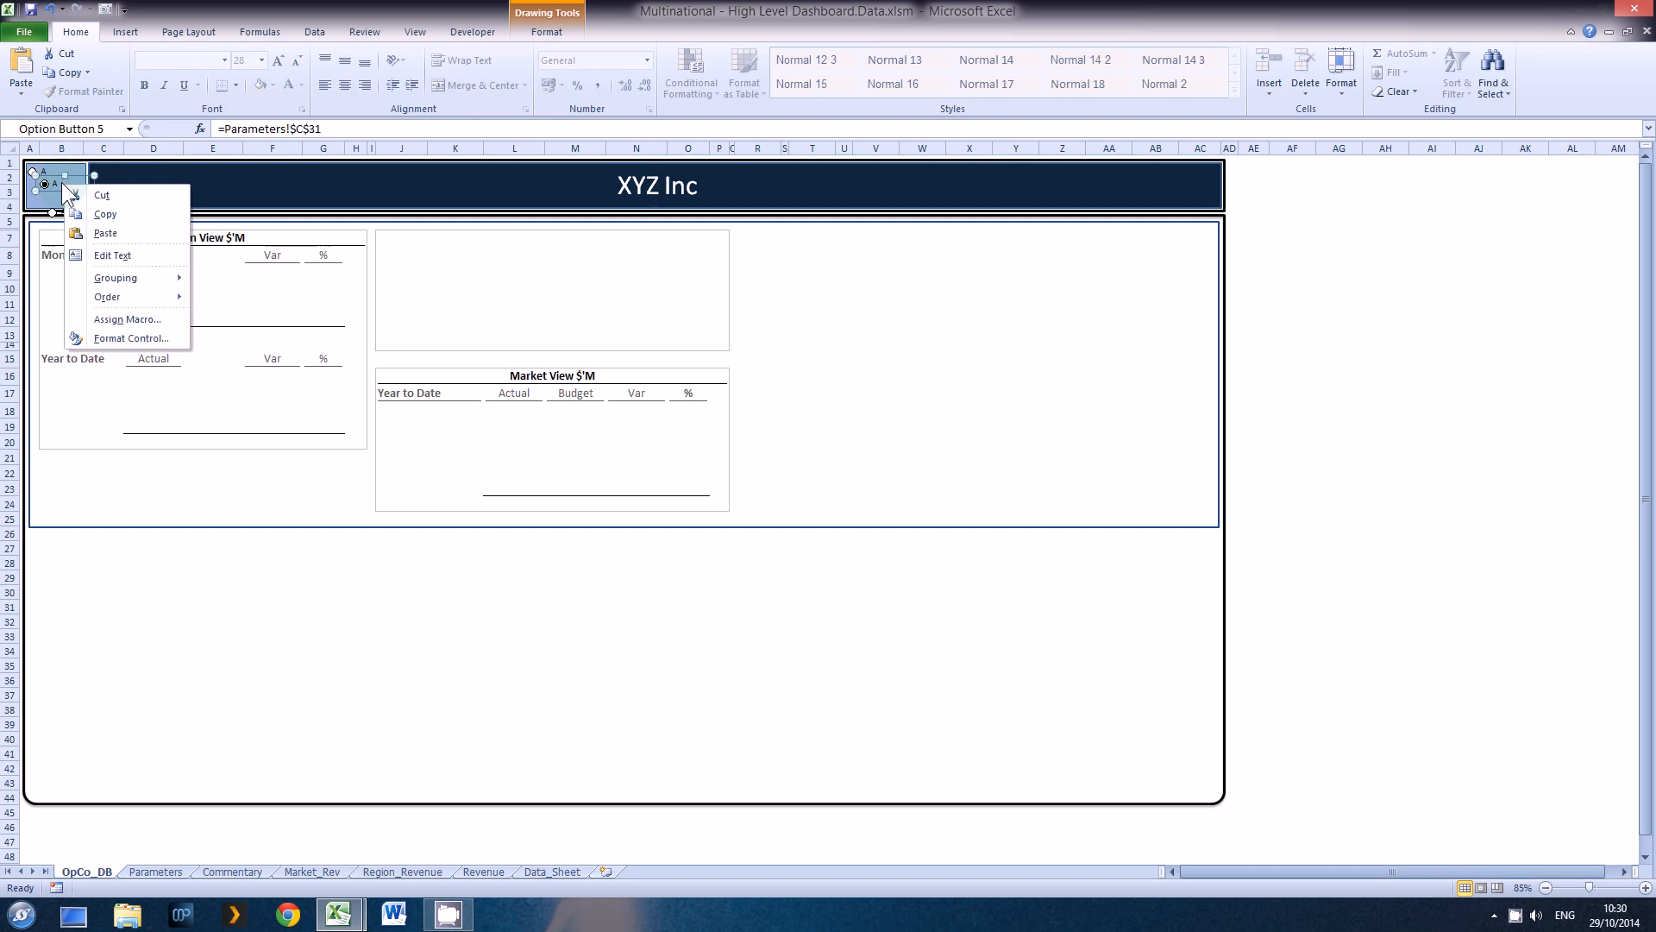
key("Escape")
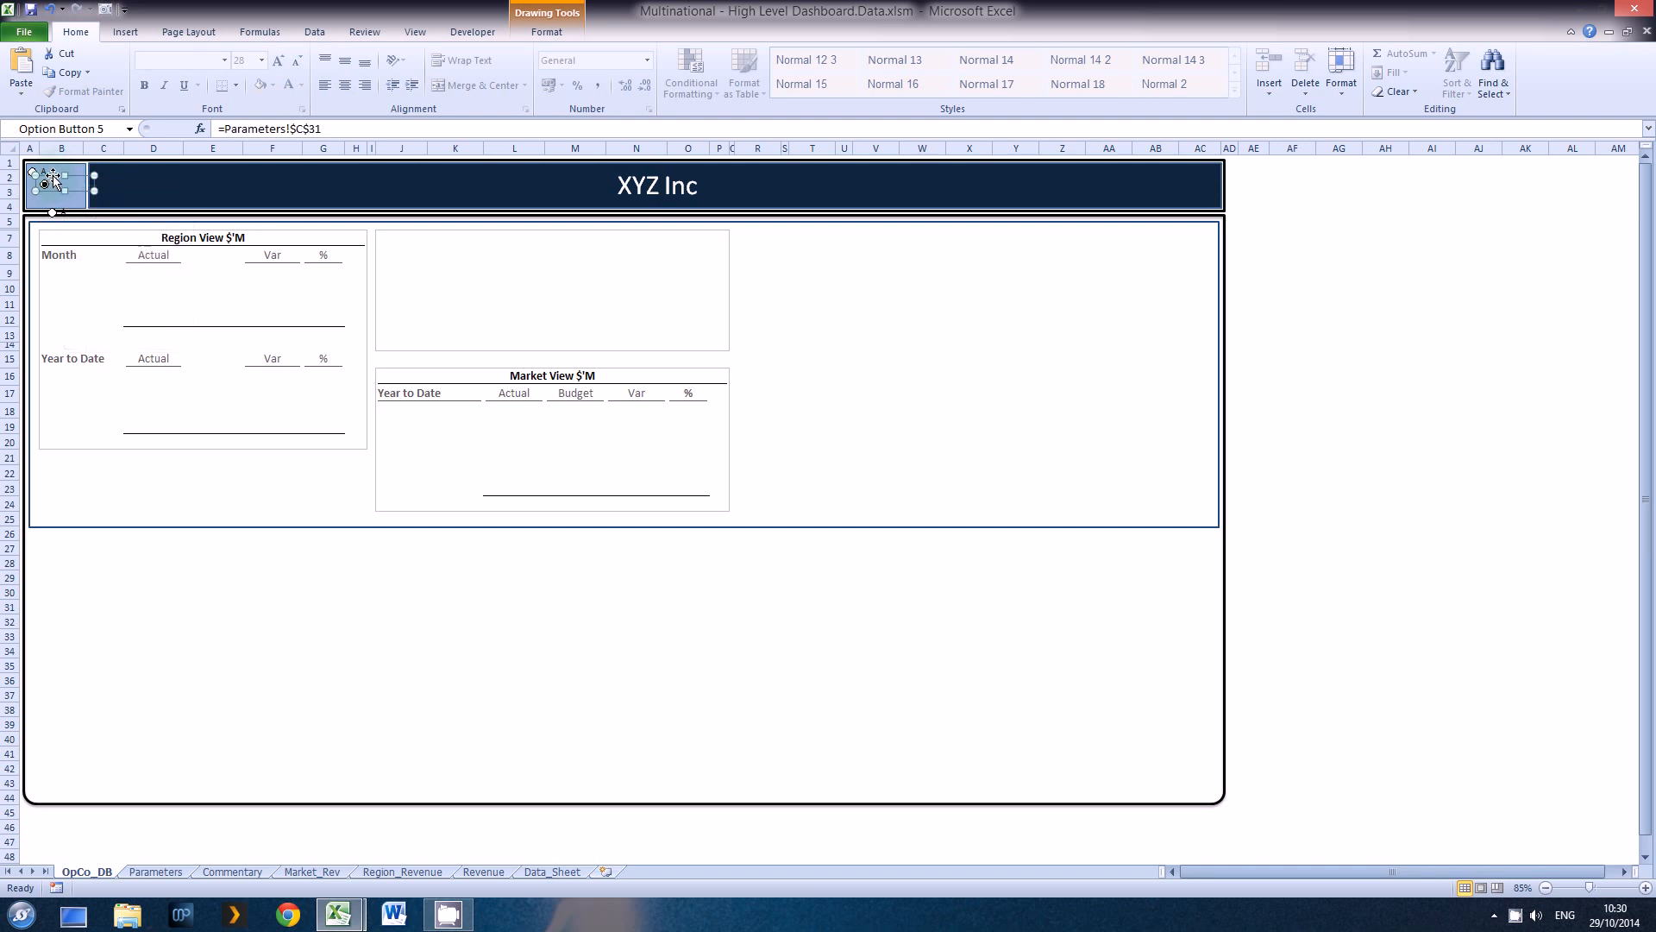
left_click_drag(51, 176, 44, 179)
right_click(81, 205)
left_click(81, 204)
left_click_drag(81, 204, 64, 191)
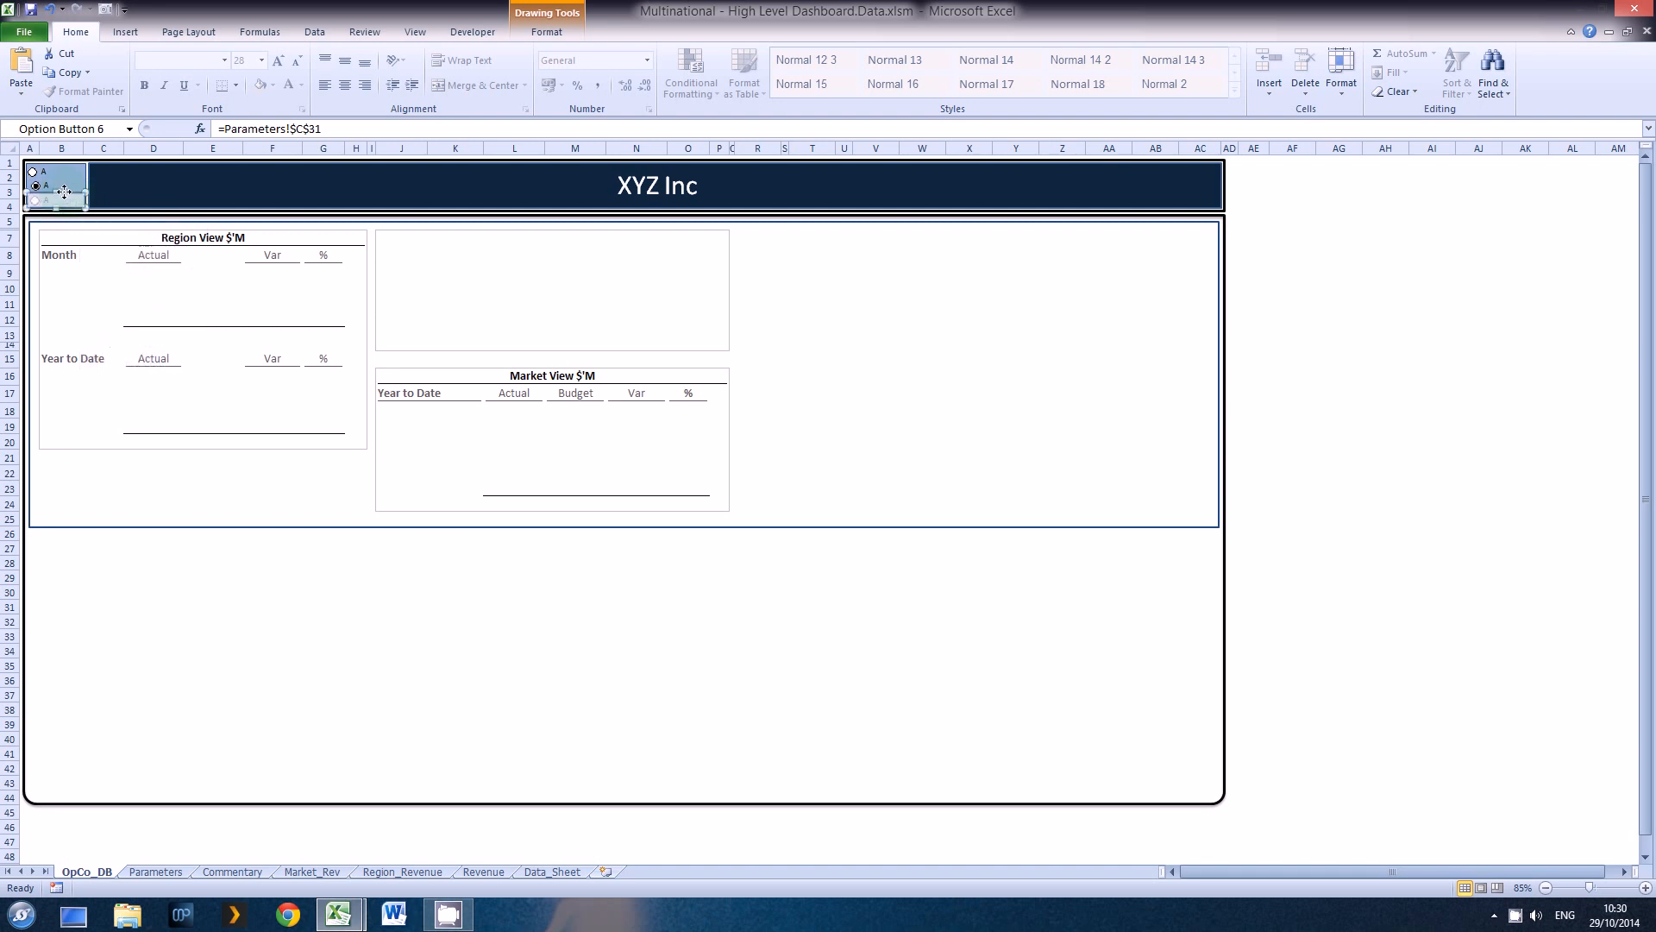
Step: Left-align the three option buttons with each other, keeping the XYZ Inc title banner out of the alignment
left_click(260, 193)
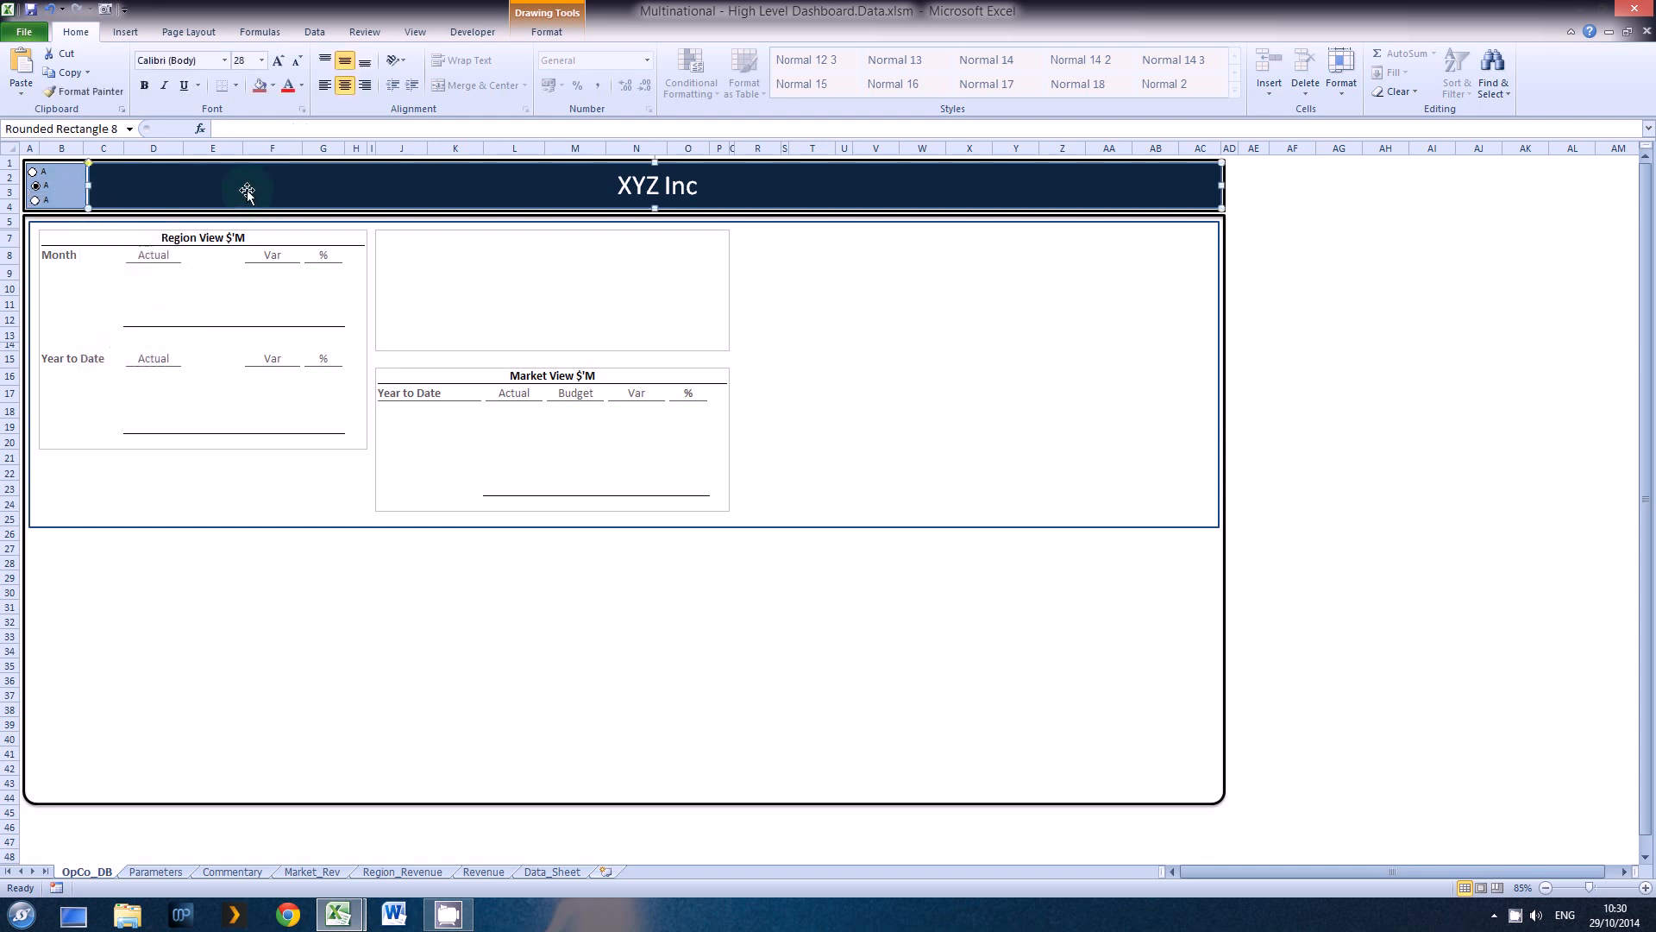
left_click(56, 184, "ctrl")
left_click(68, 199, "ctrl")
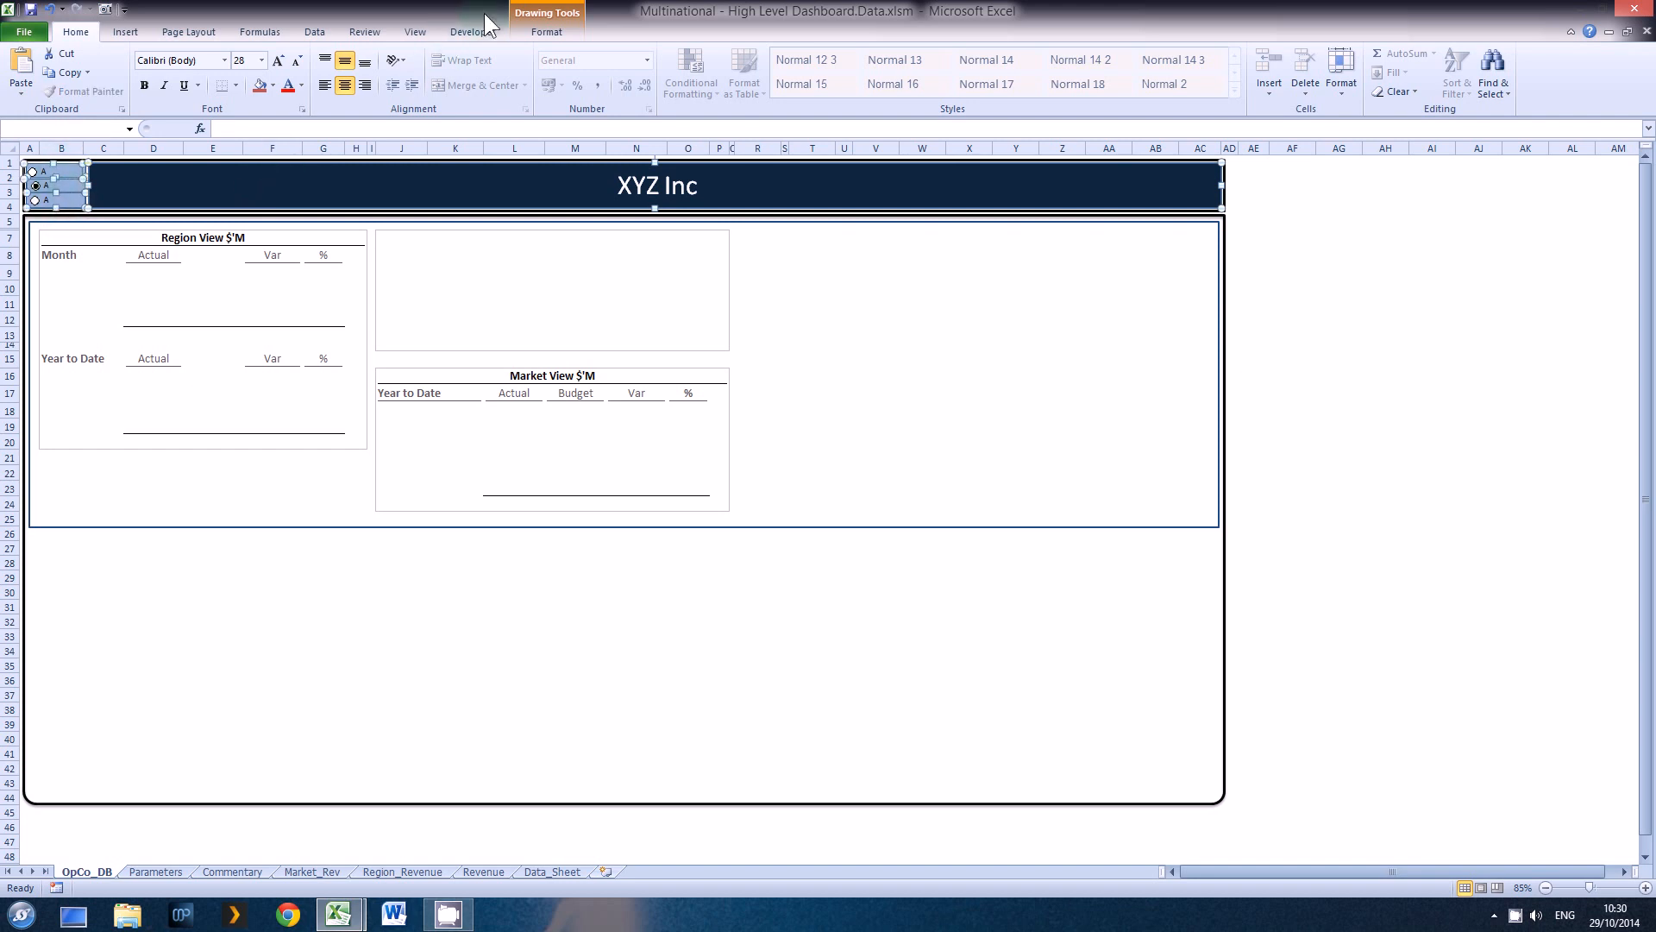
left_click(540, 28)
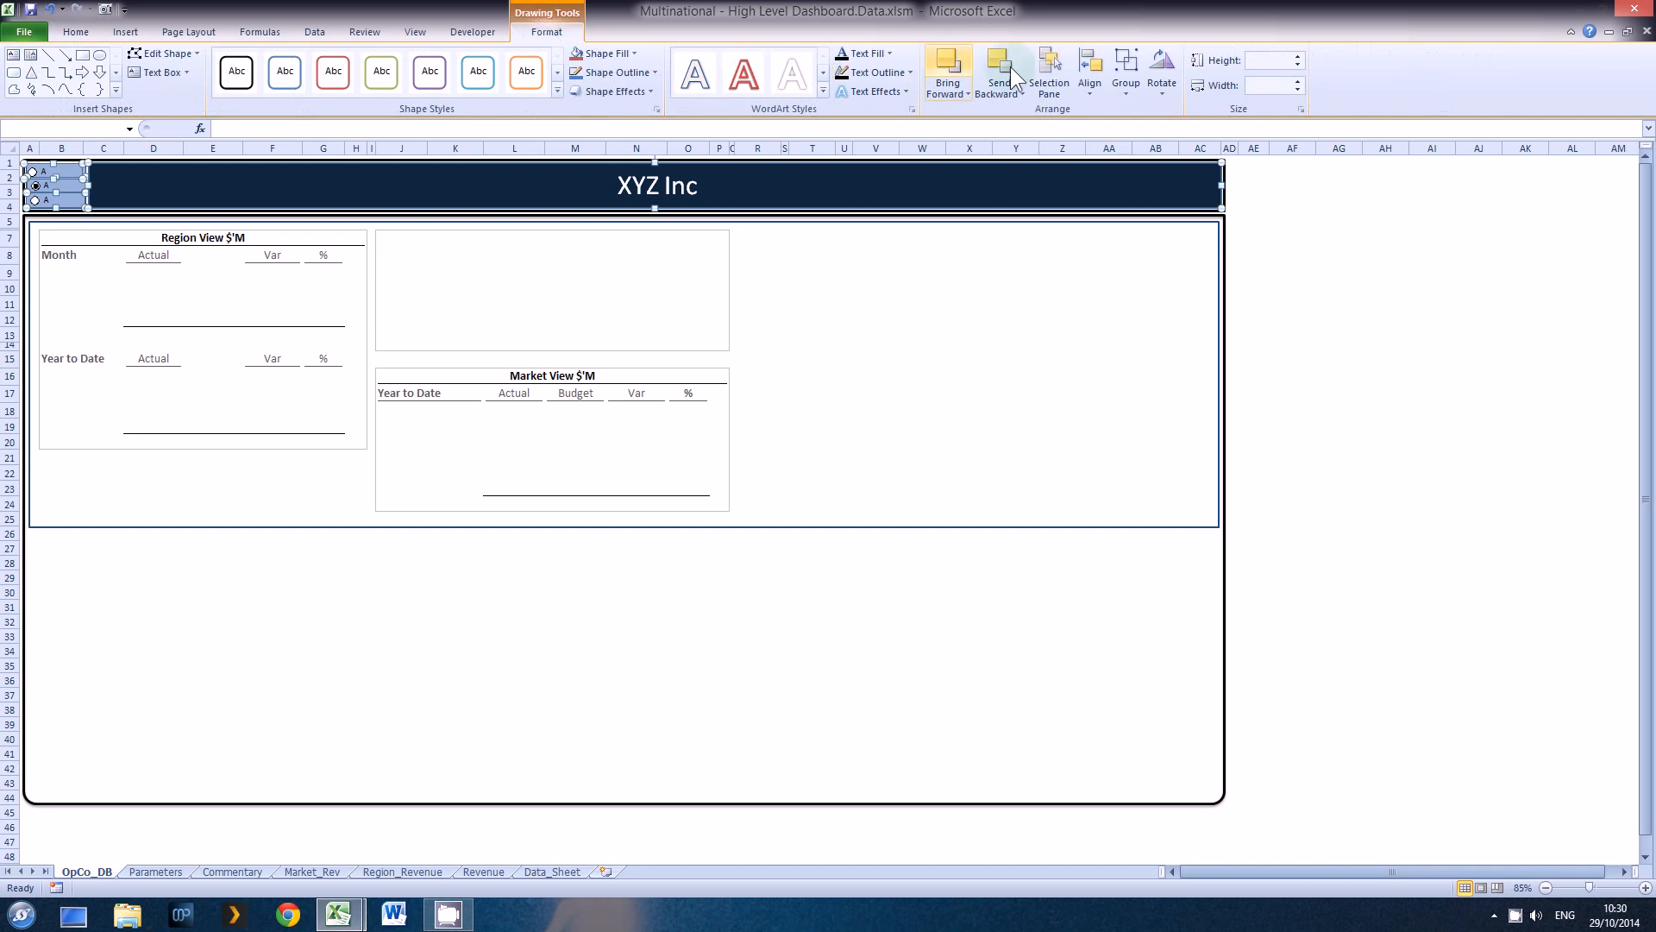
left_click(1094, 90)
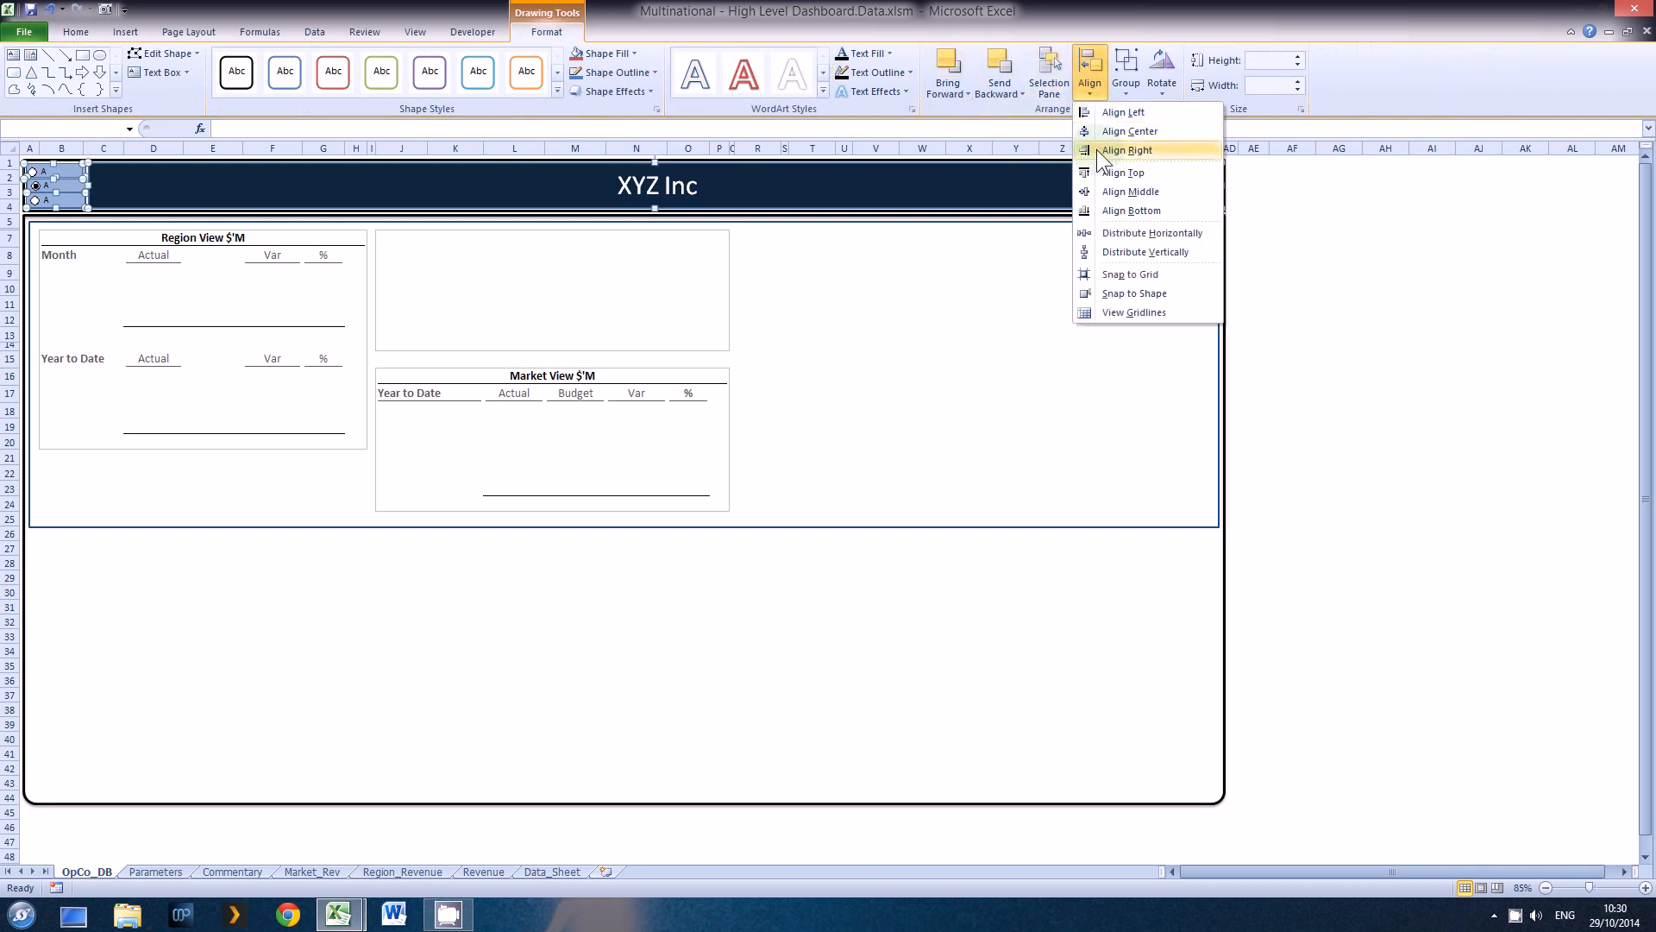
left_click(1104, 112)
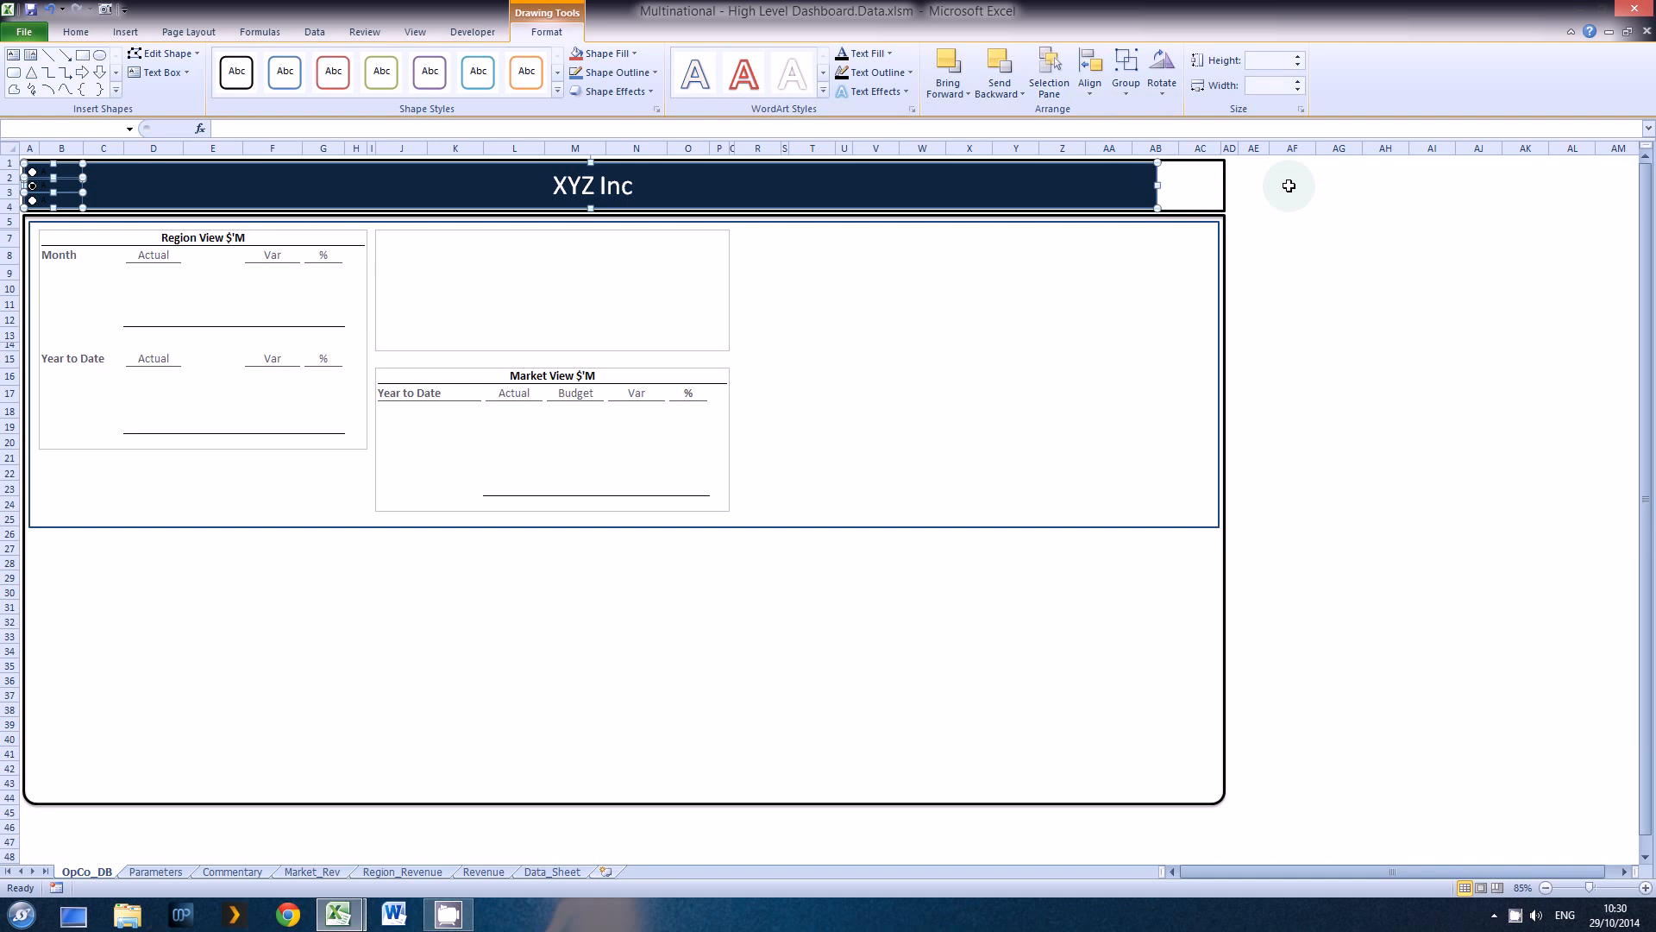
key("ctrl+z")
left_click(1159, 187, "ctrl")
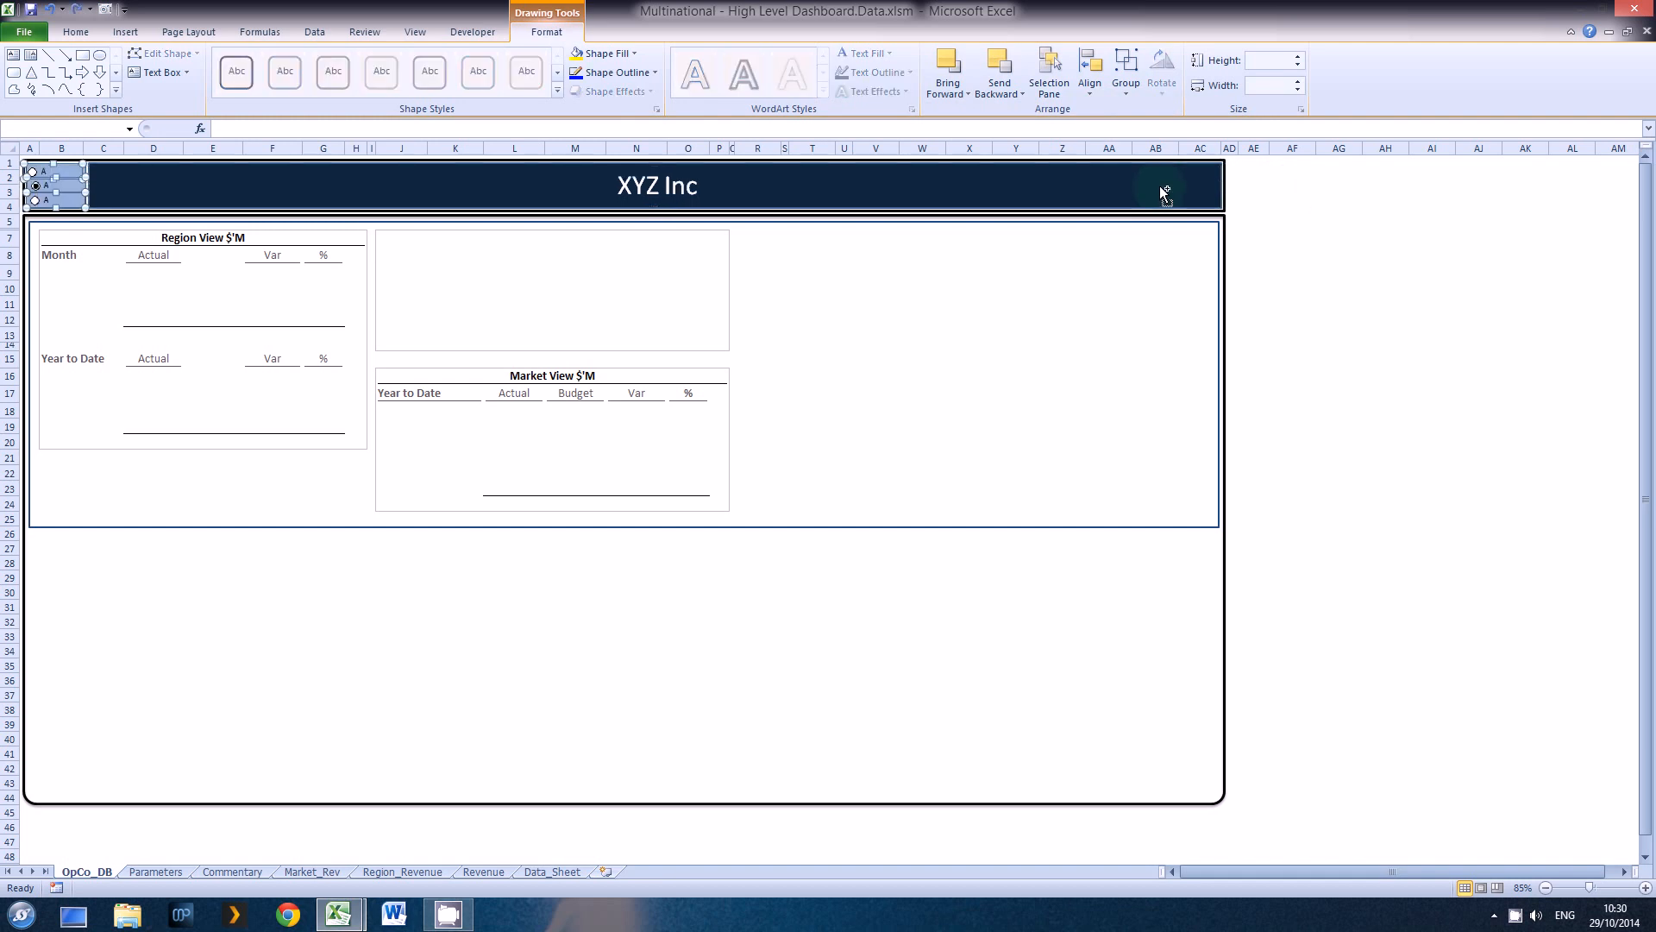
left_click(1091, 87)
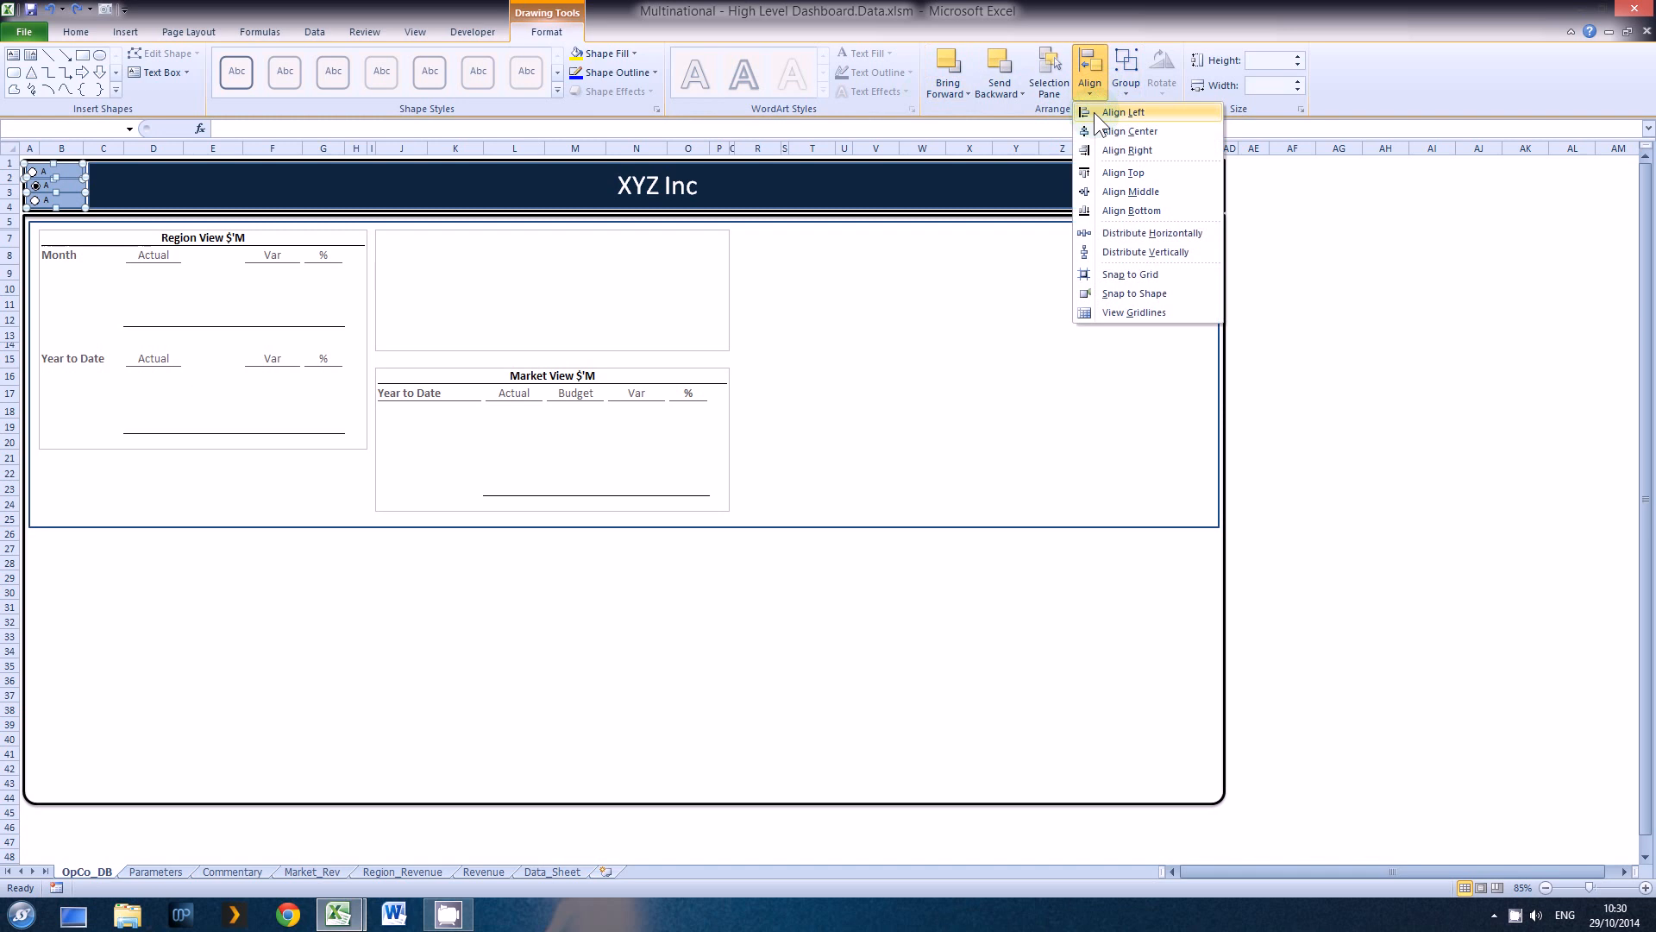
left_click(1093, 112)
left_click(1412, 267)
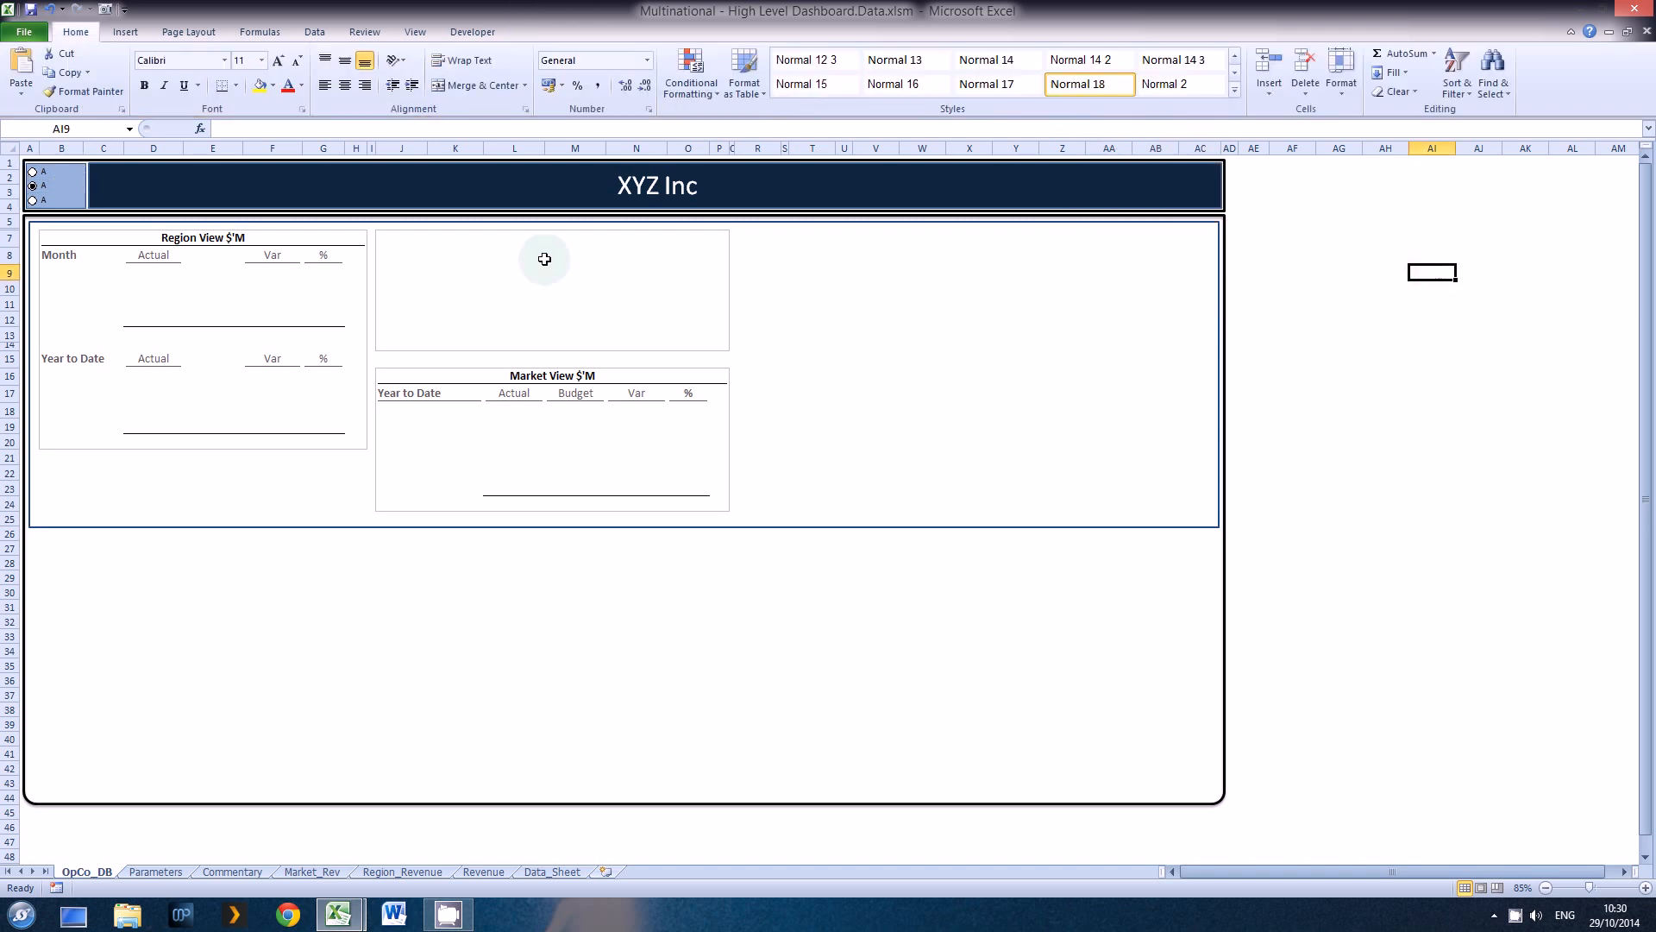
Step: Test the three option buttons in turn and check the linked cell C31 on the Parameters sheet
left_click(43, 172)
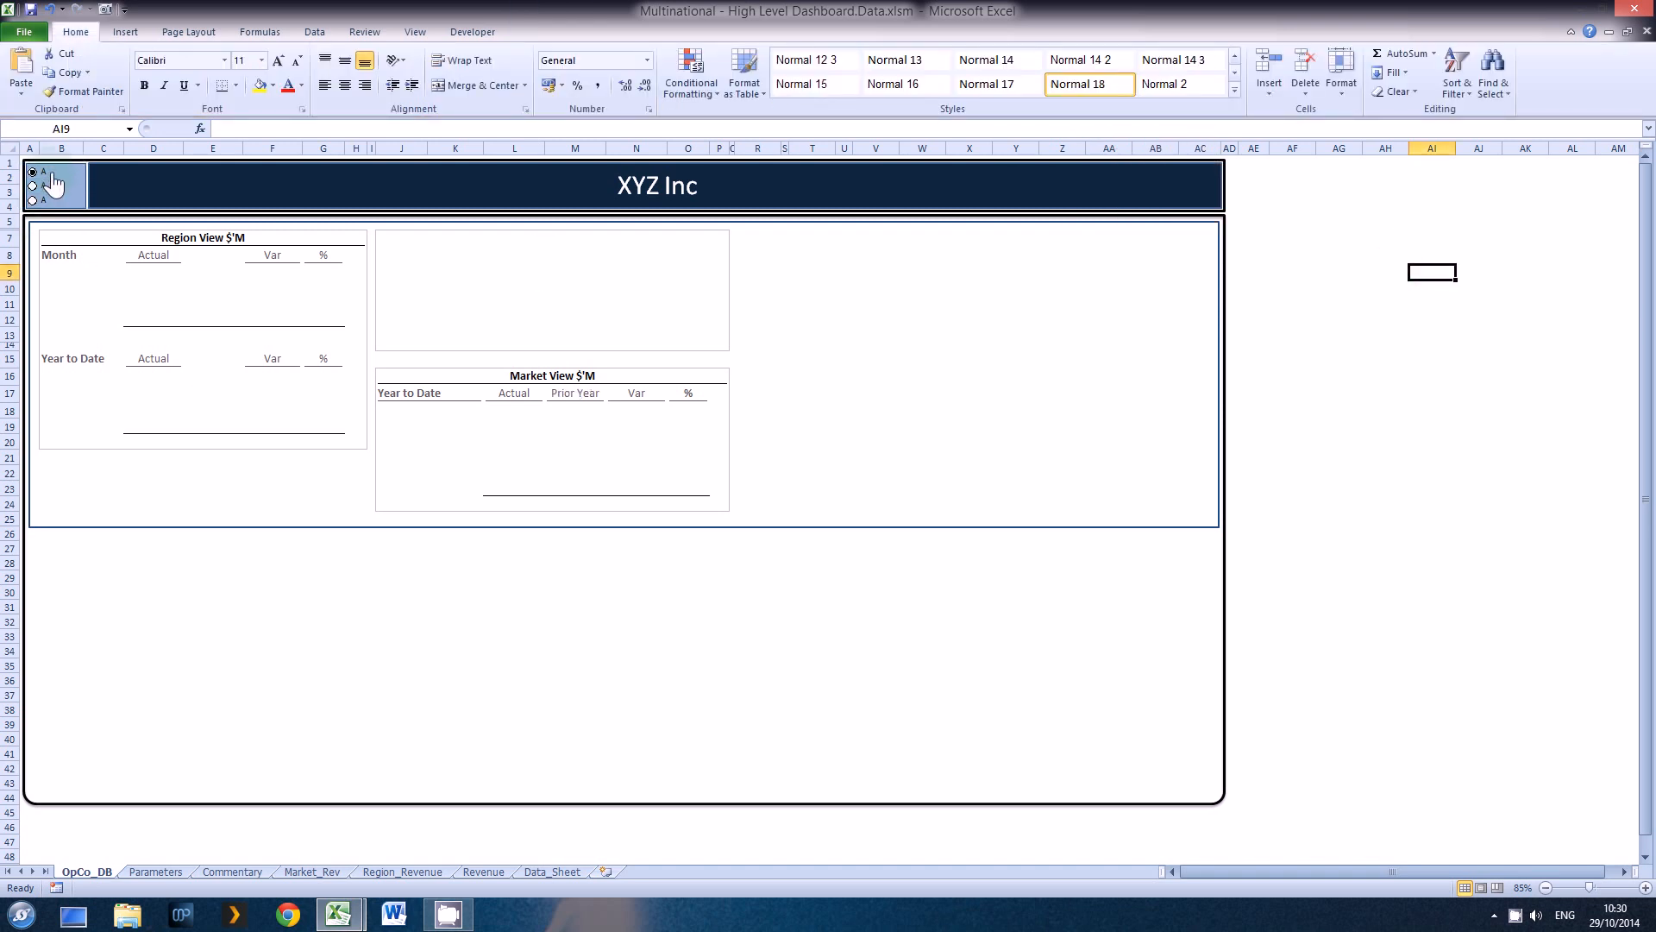
key("ctrl+Page_Down")
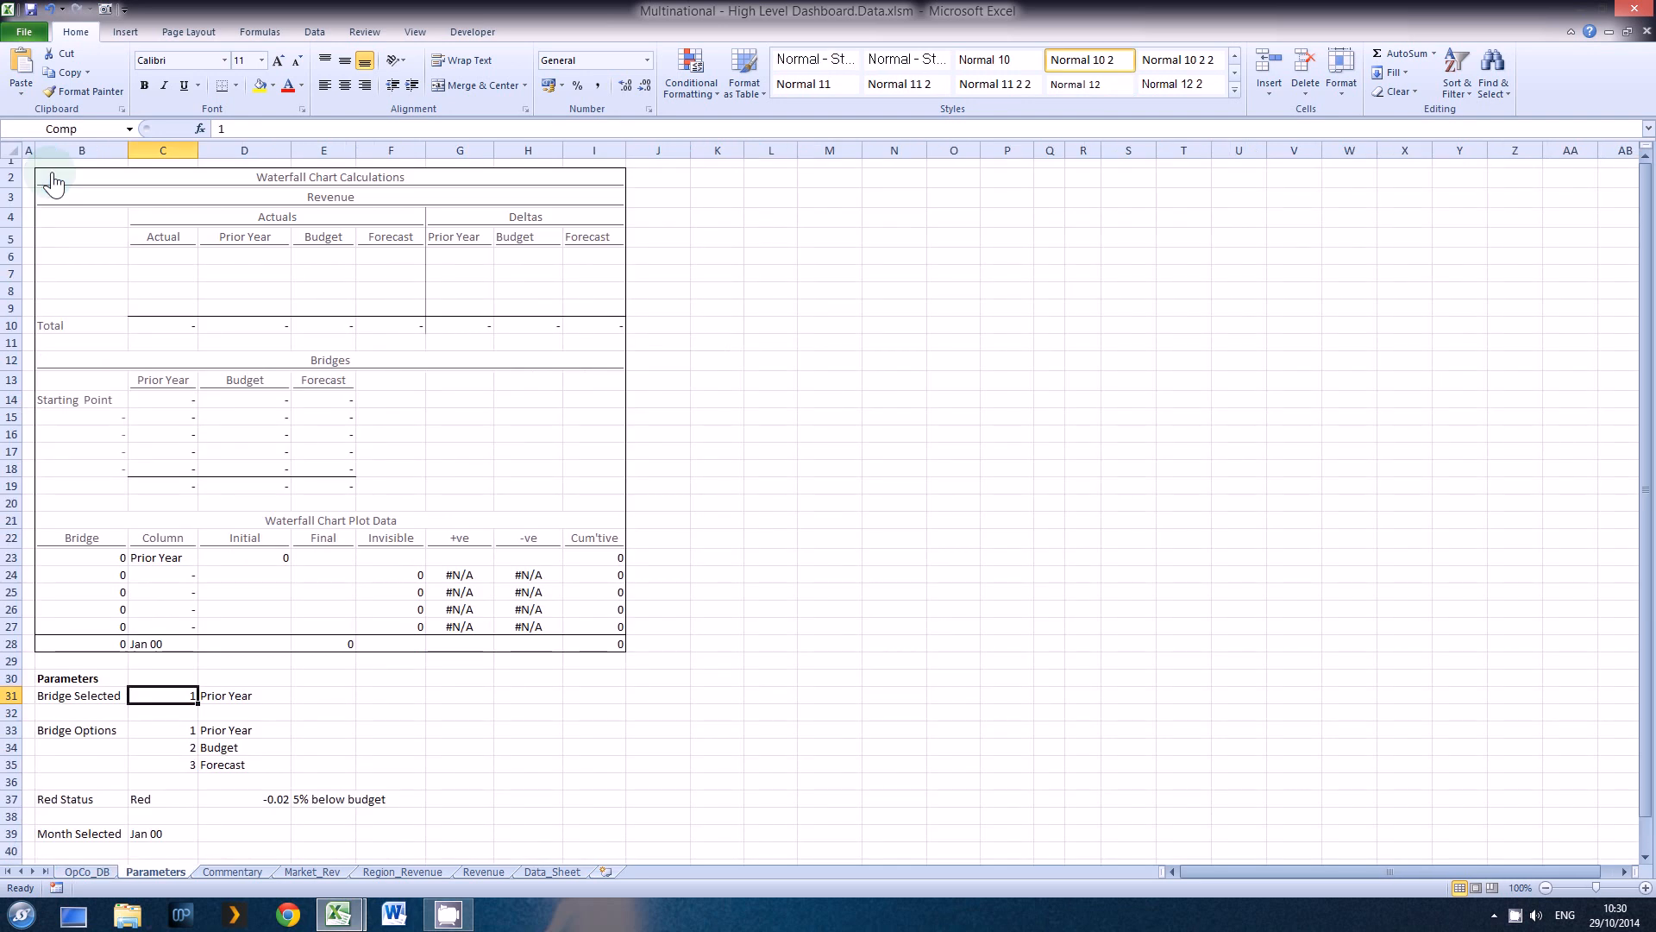
key("ctrl+Page_Up")
left_click(48, 187)
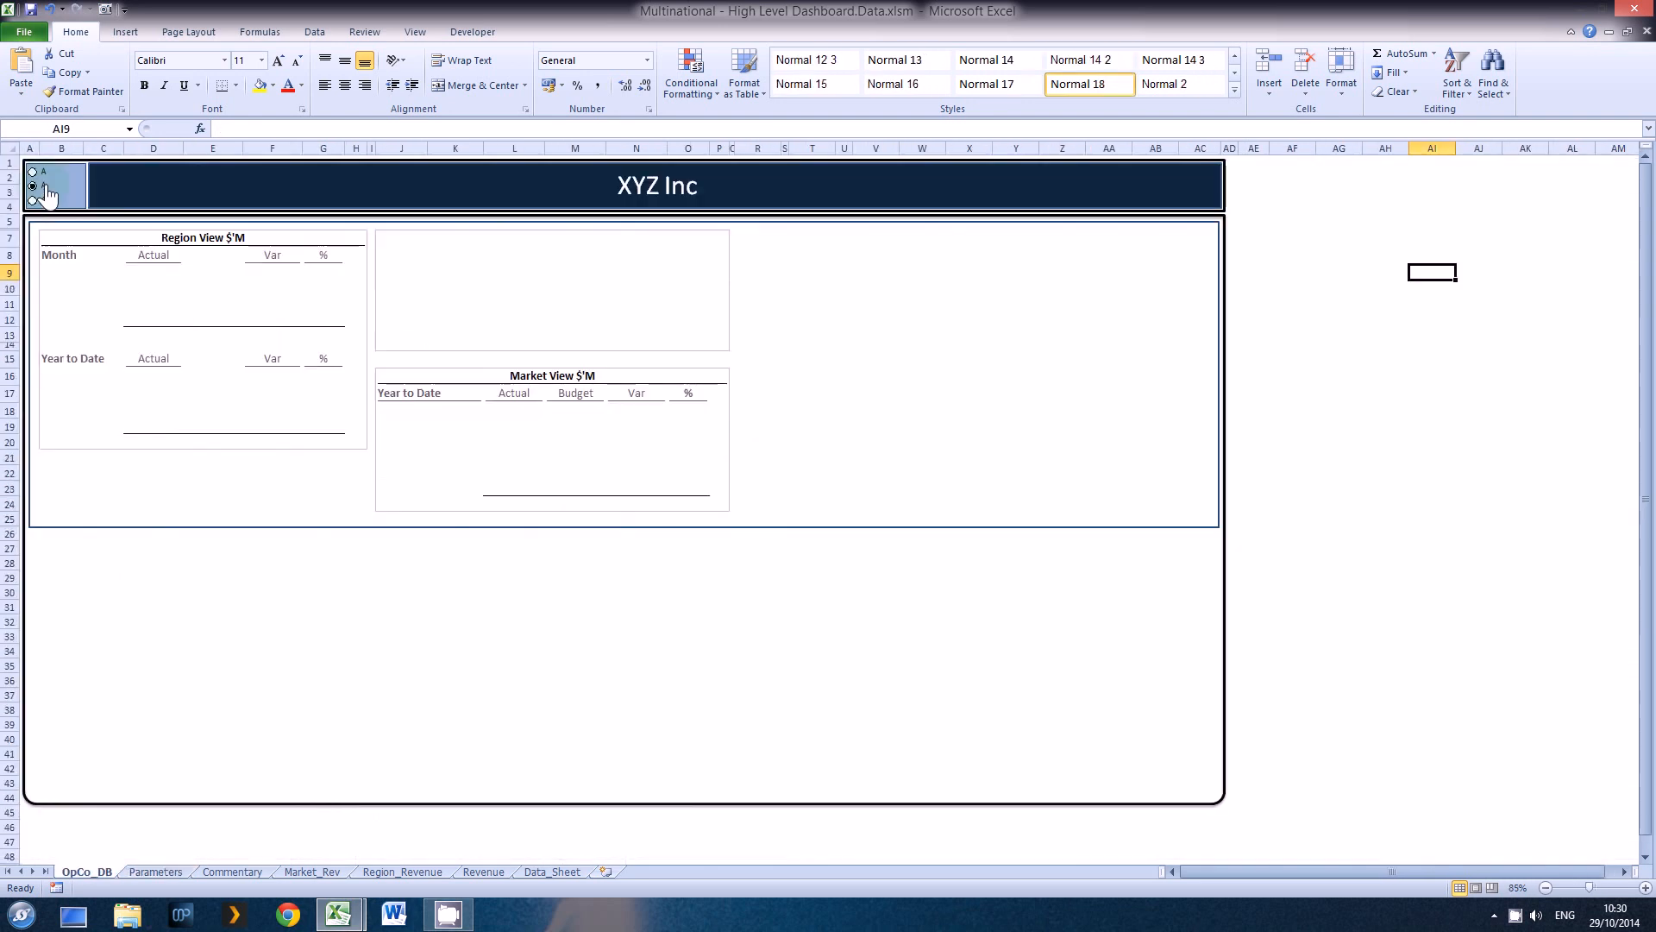
left_click(48, 202)
Step: Caption the first option button "Prior Year", following the option labels in the finished Wayne Tech dashboard workbook
key("ctrl+Tab")
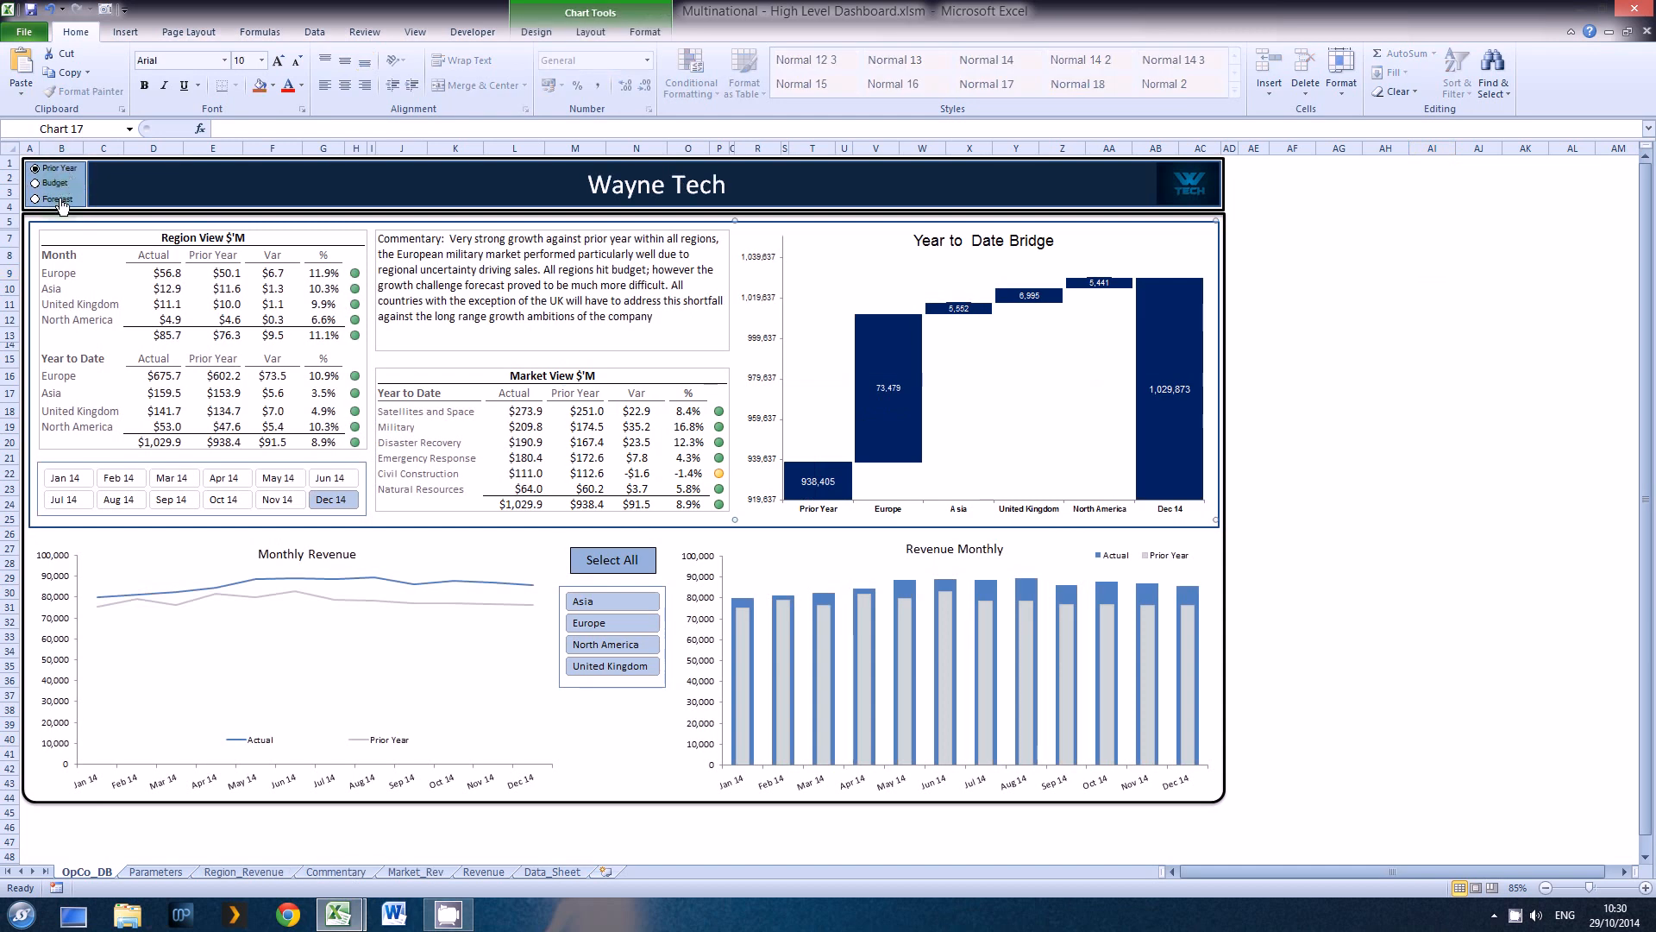
key("ctrl+Tab")
right_click(53, 169)
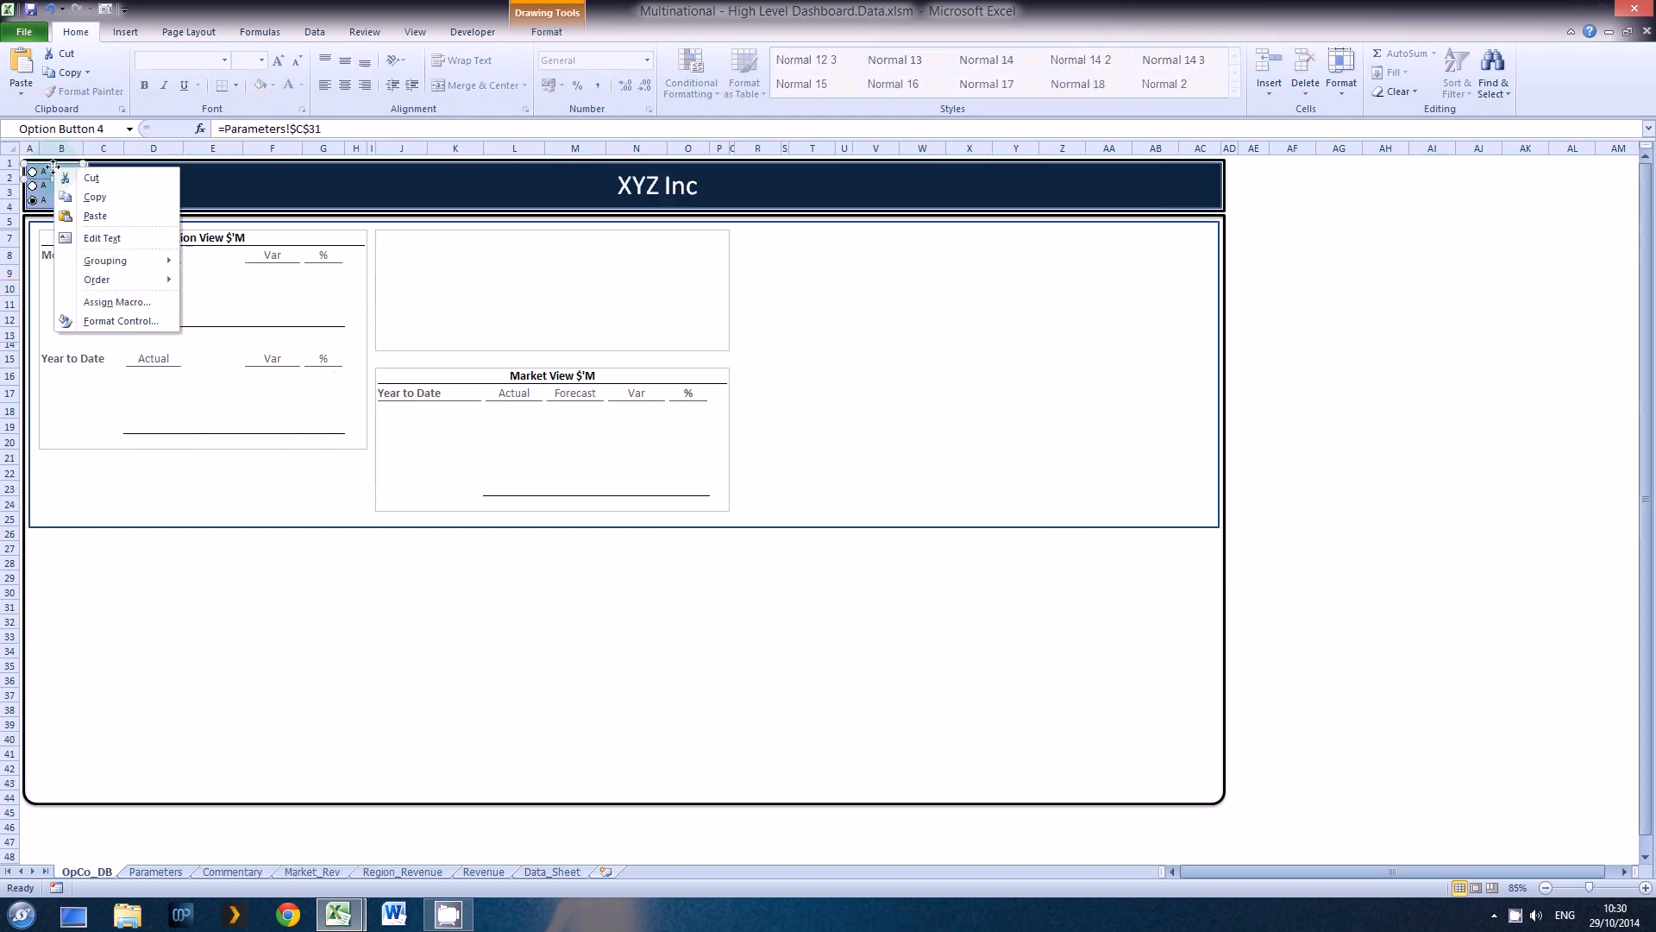
left_click(100, 235)
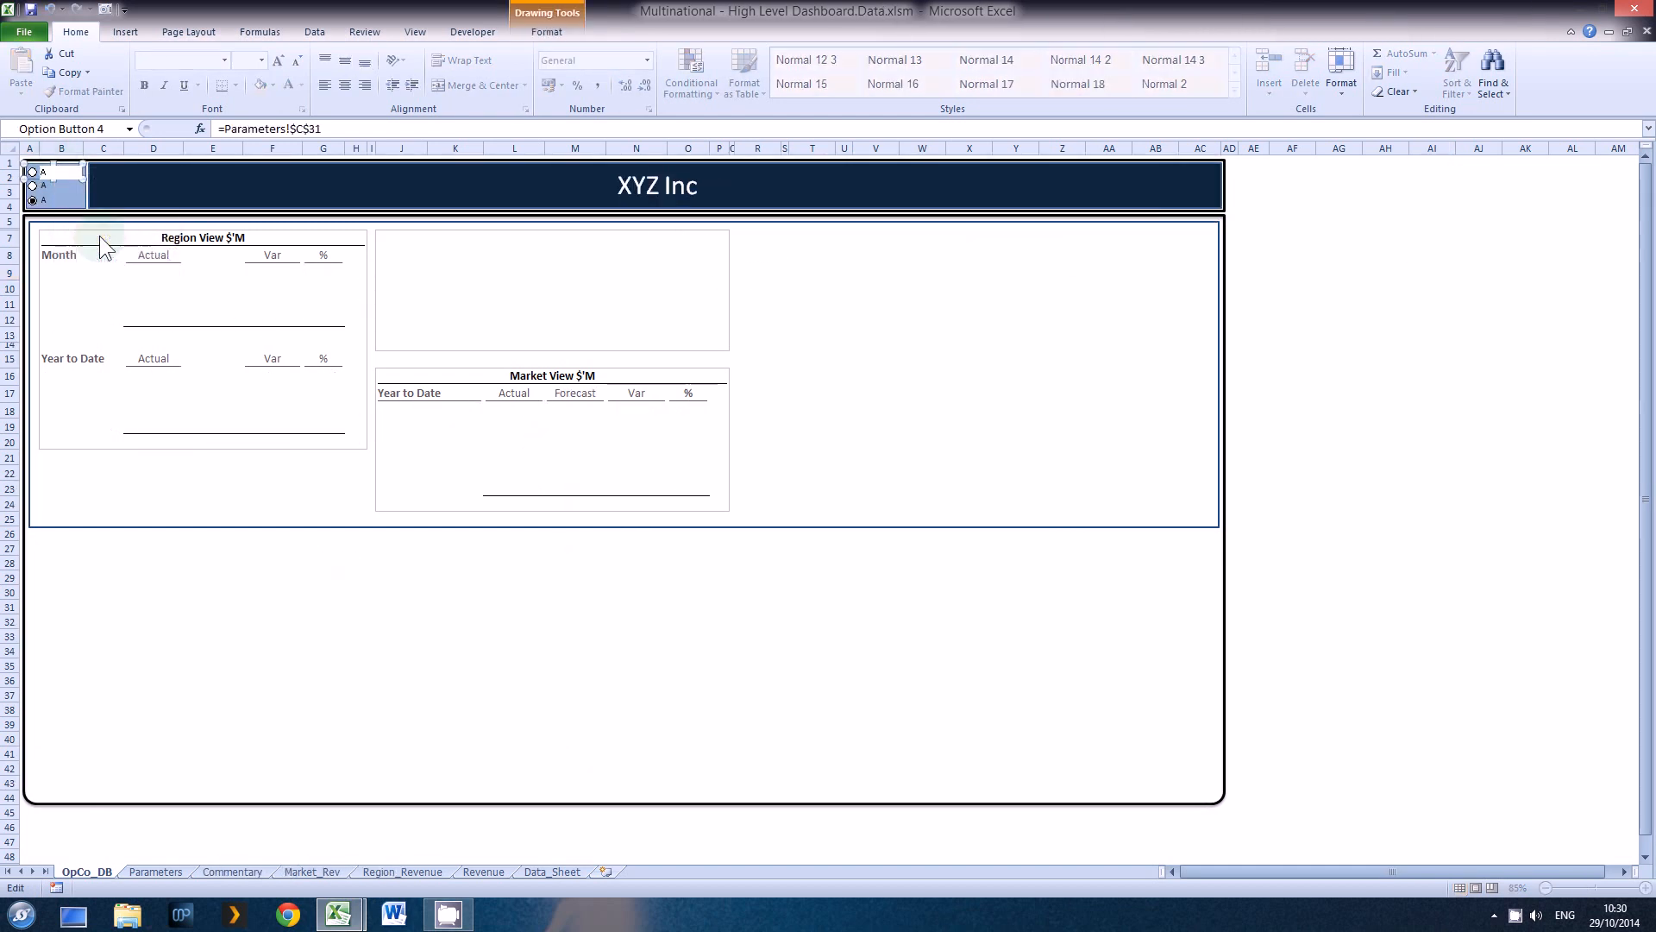
type("Prior")
key("Delete")
type("Year")
Step: Replace the second option button's caption with "Budget"
right_click(40, 191)
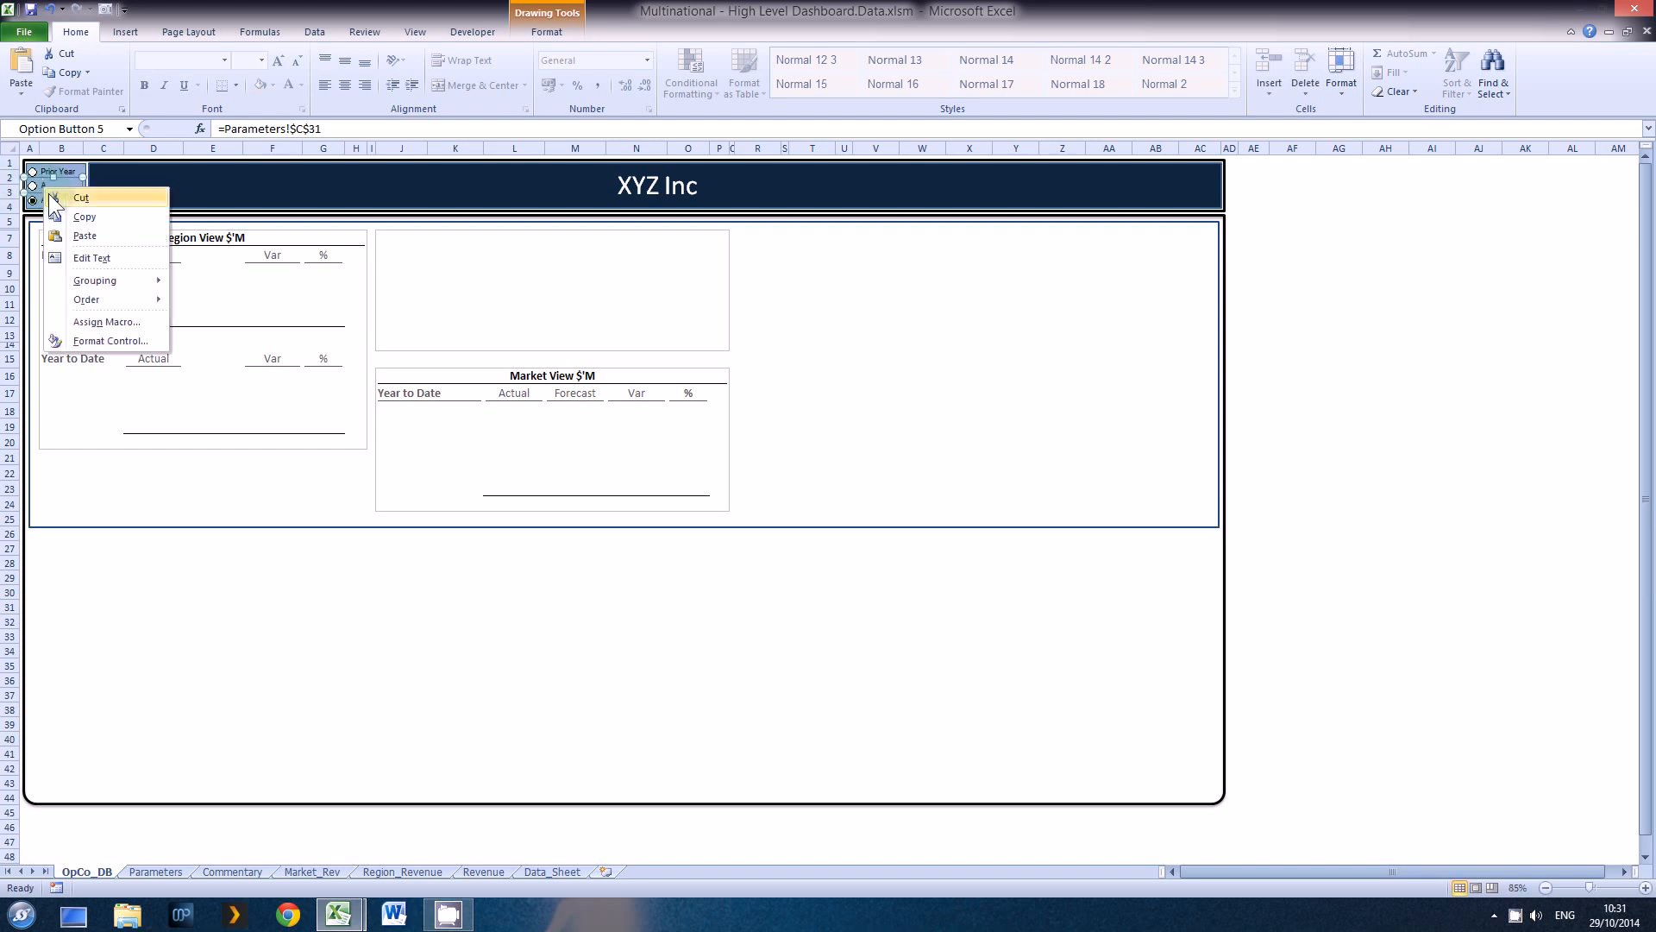
left_click(85, 258)
type("Buydg")
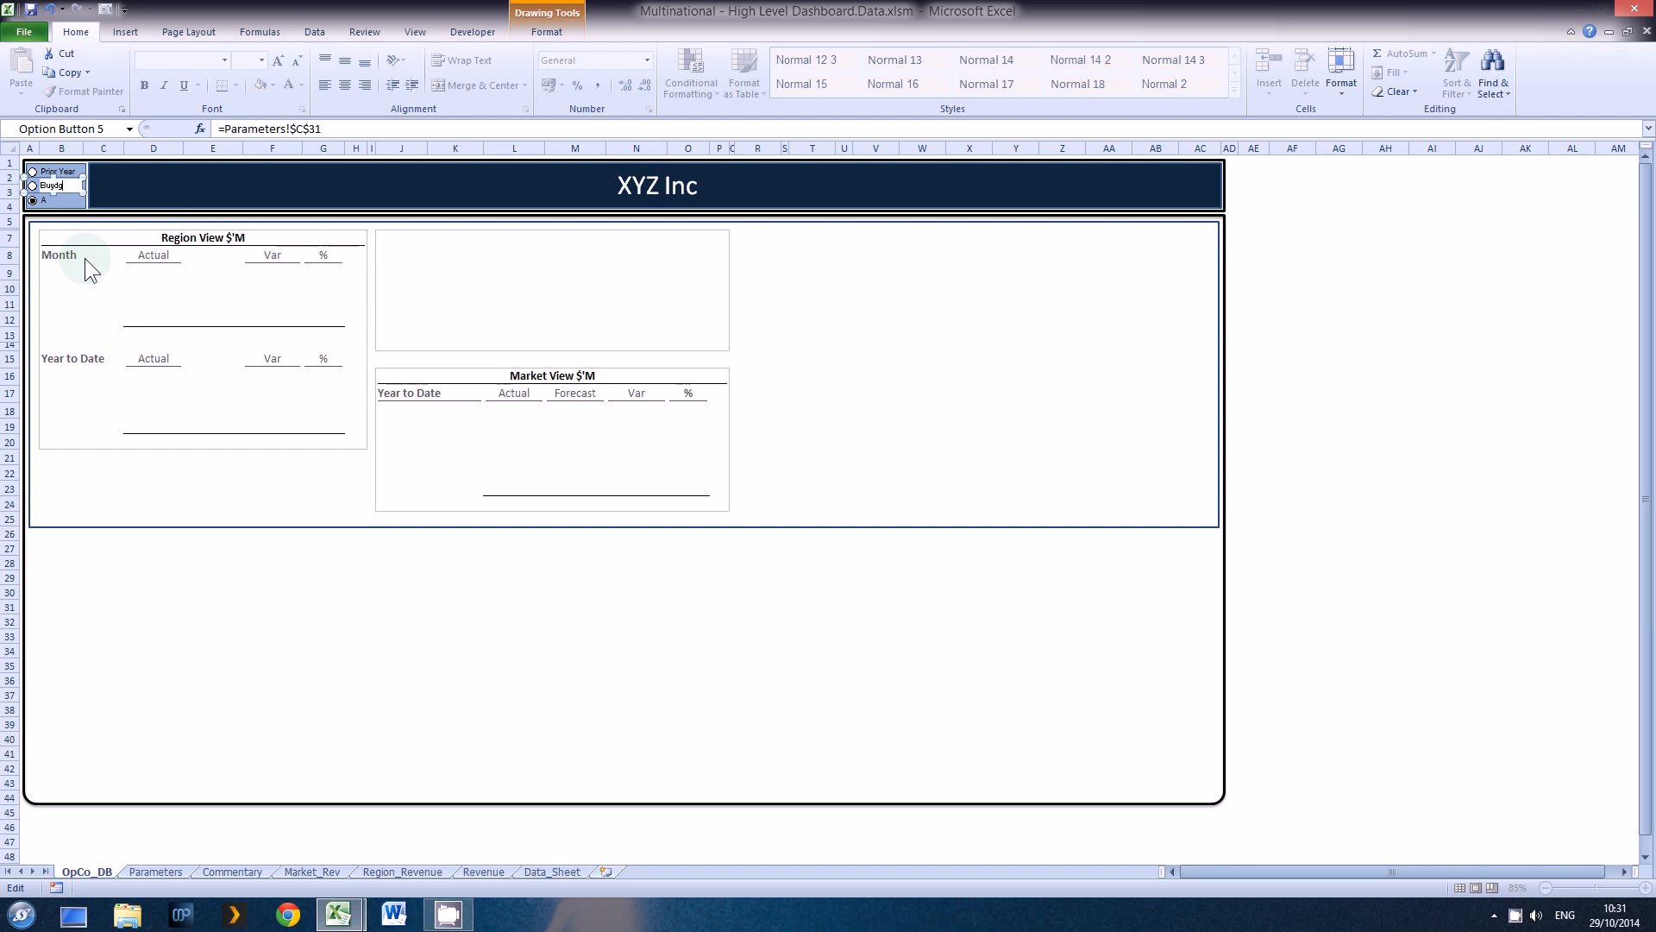
key("BackSpace")
key("BackSpace")
key("BackSpace")
type("dget")
Step: Replace the third option button's caption with "Forecast" and deselect it
right_click(47, 200)
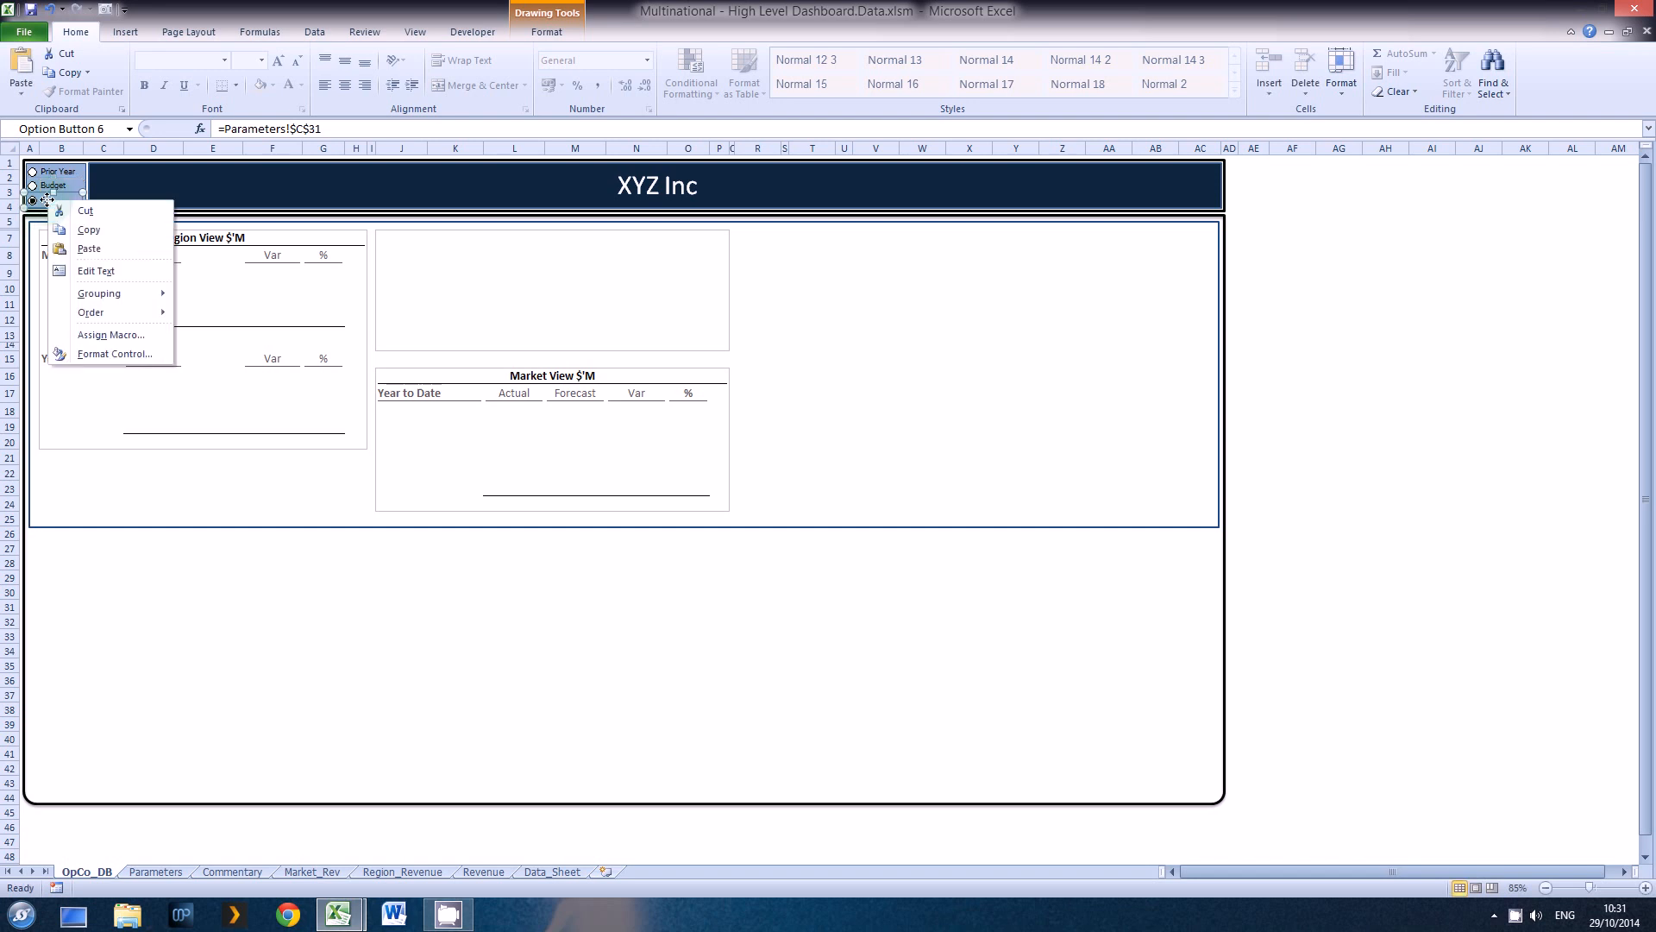
left_click(90, 267)
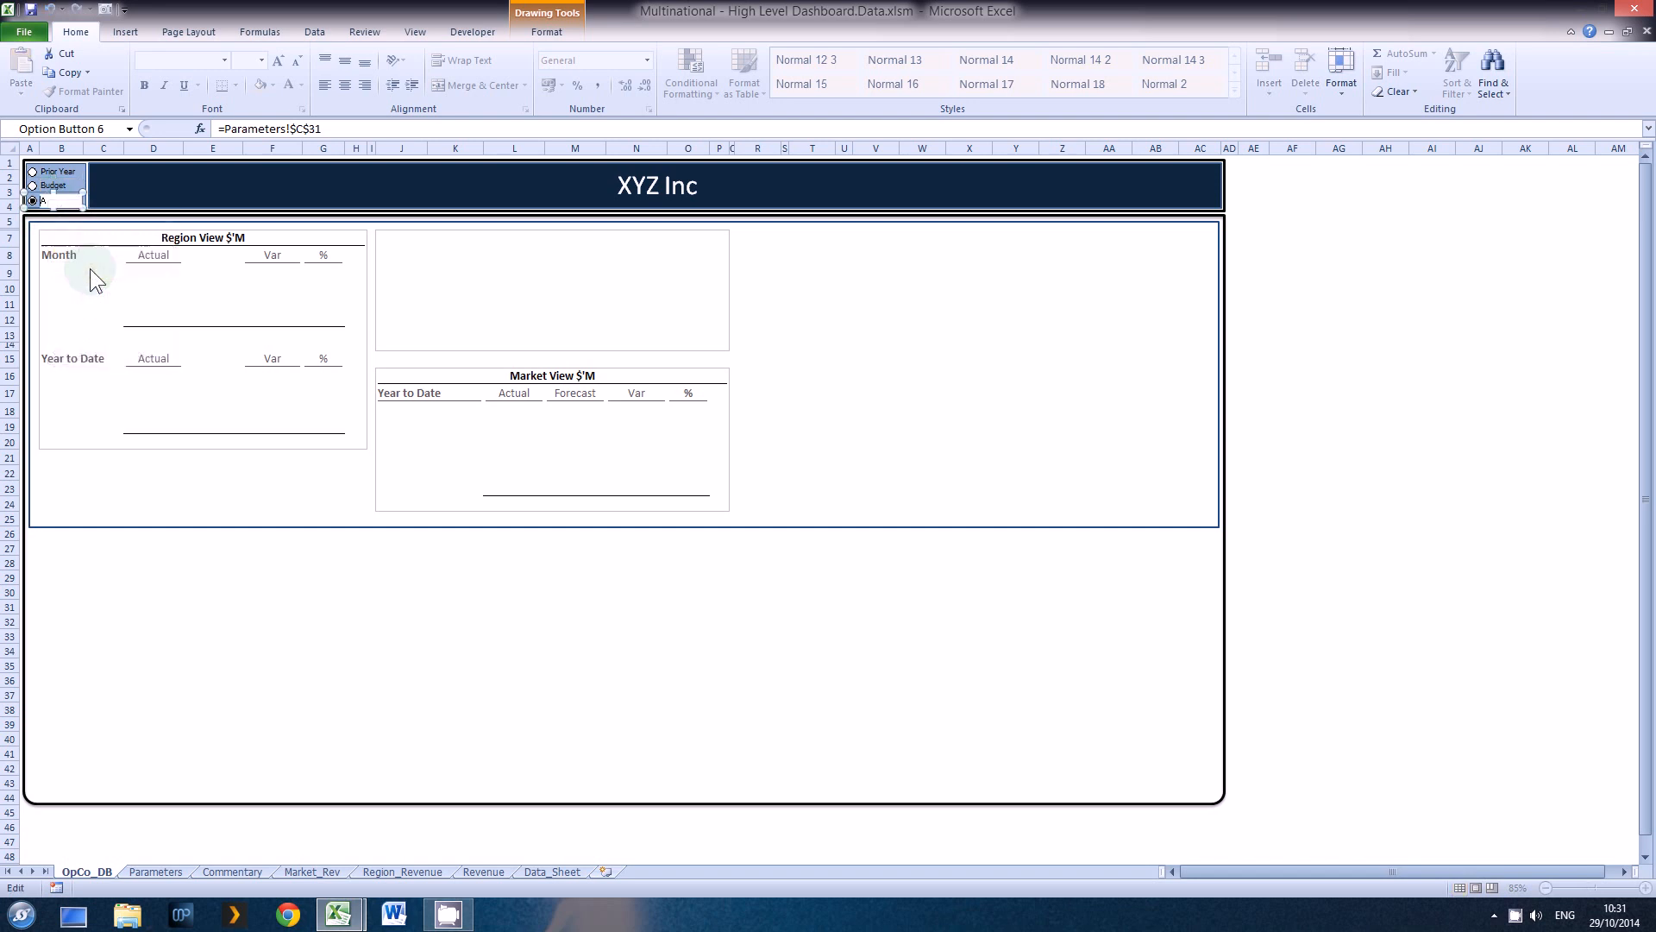
key("BackSpace")
type("Forecast")
left_click(1302, 253)
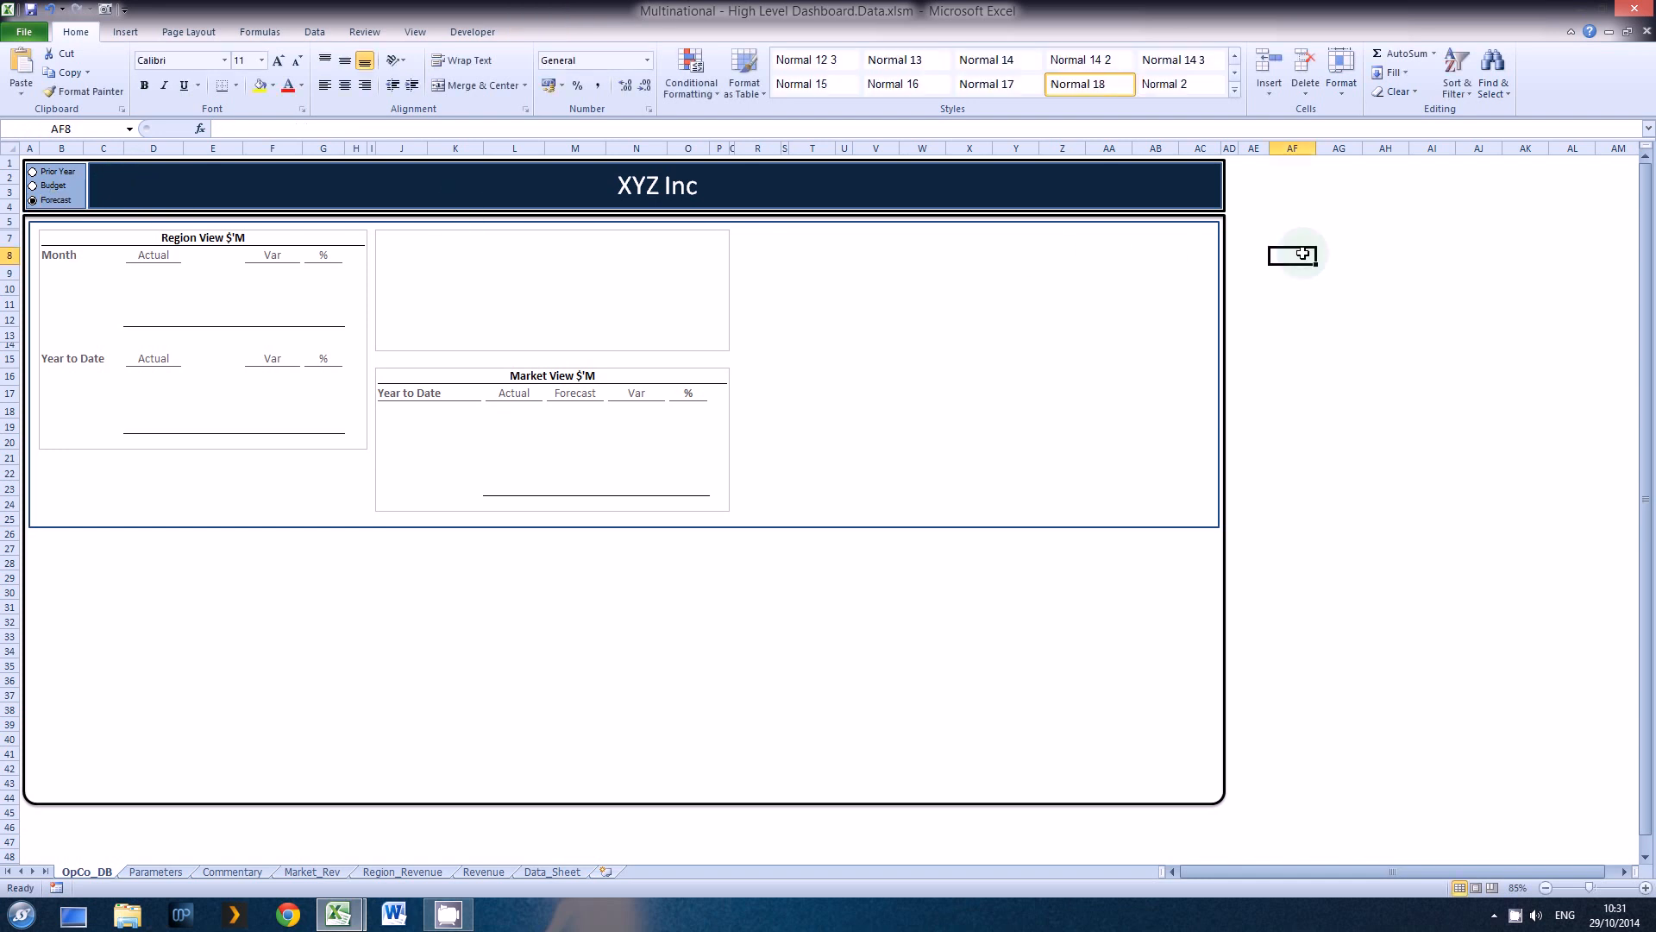
Step: Switch through Budget, Forecast and Prior Year to check how the Market View comparison heading responds
left_click(43, 186)
left_click(50, 199)
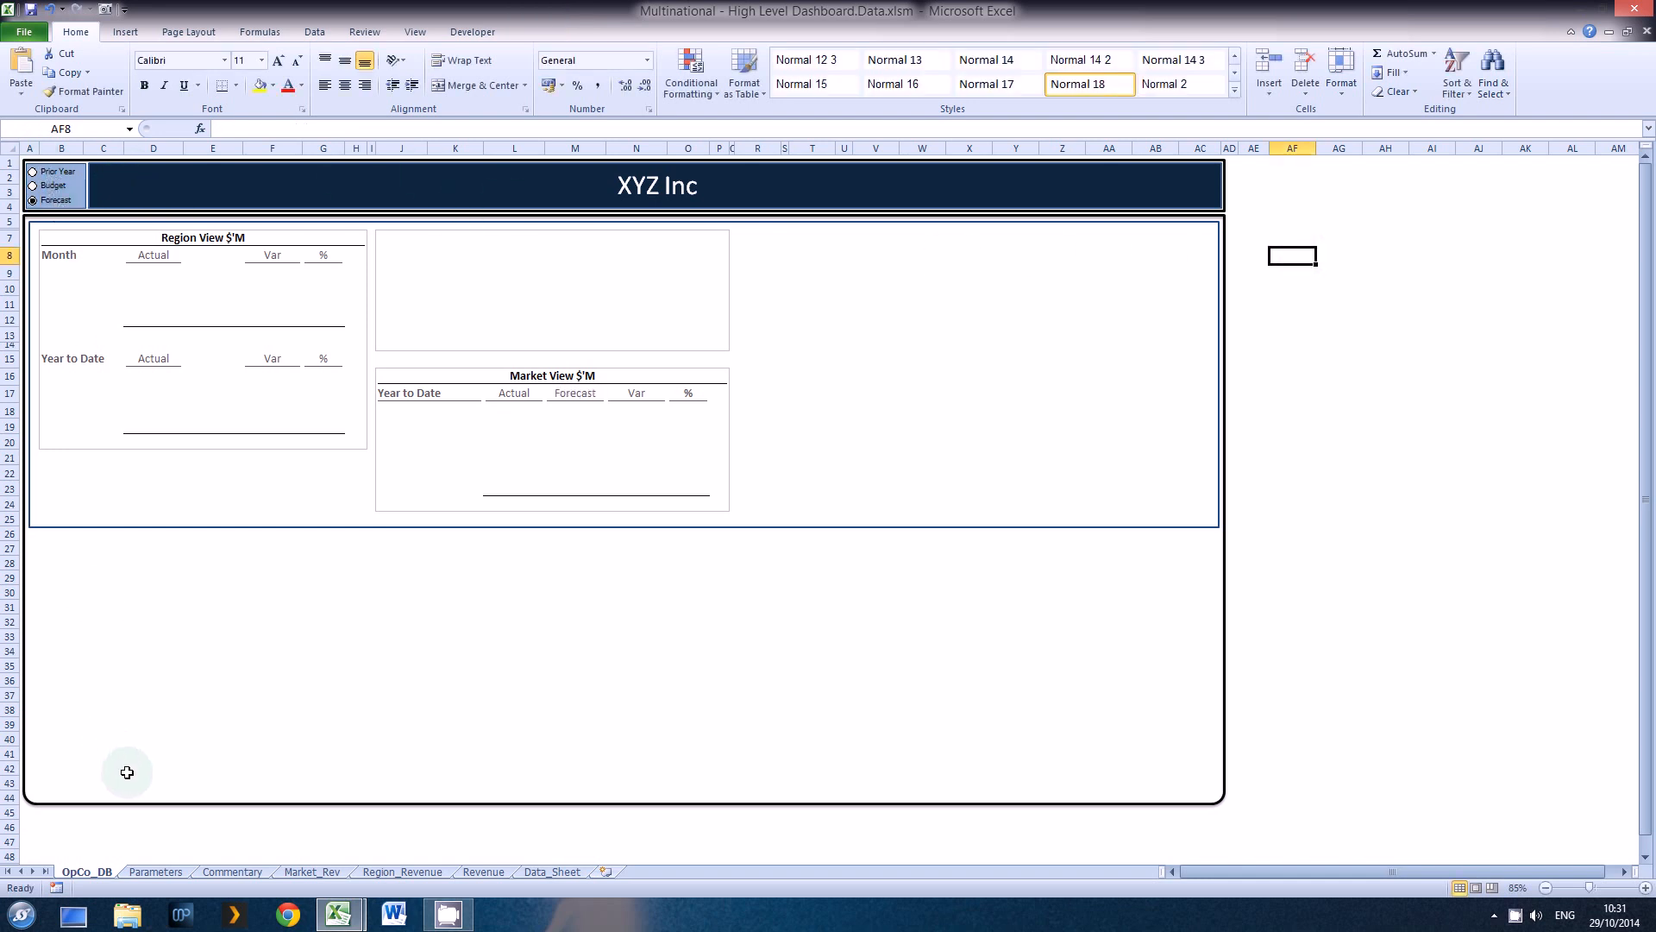
left_click(53, 171)
Step: Clear the comparison heading in cell M17 of the Market View table and choose the Forecast option
left_click(573, 396)
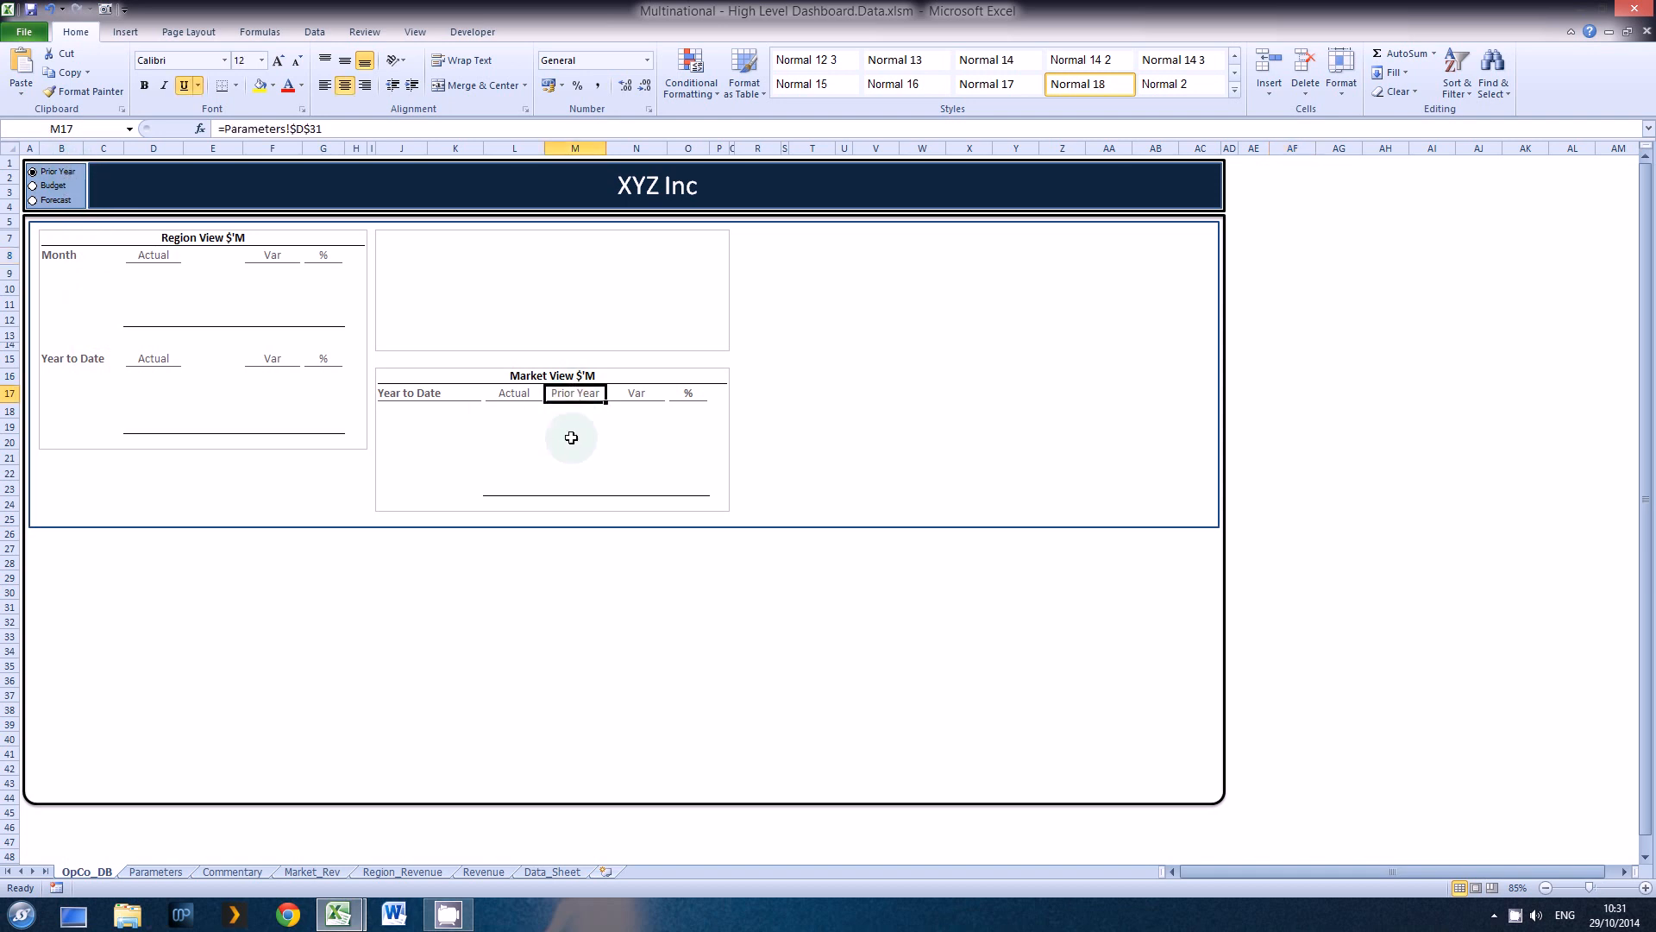
key("Delete")
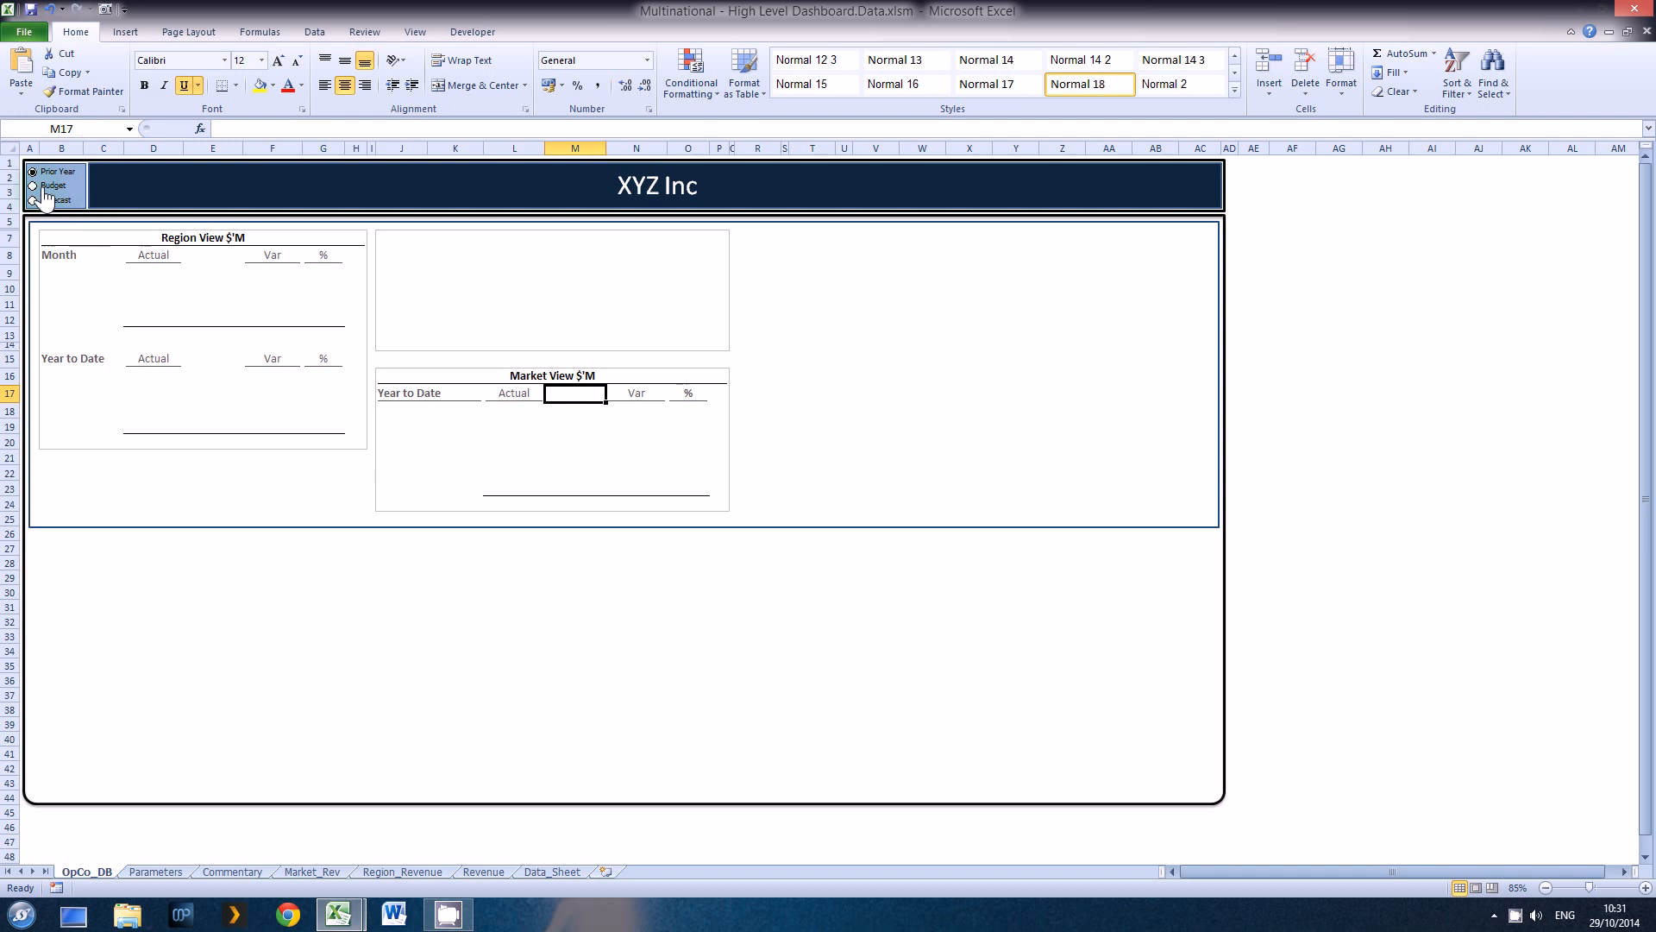
left_click(45, 200)
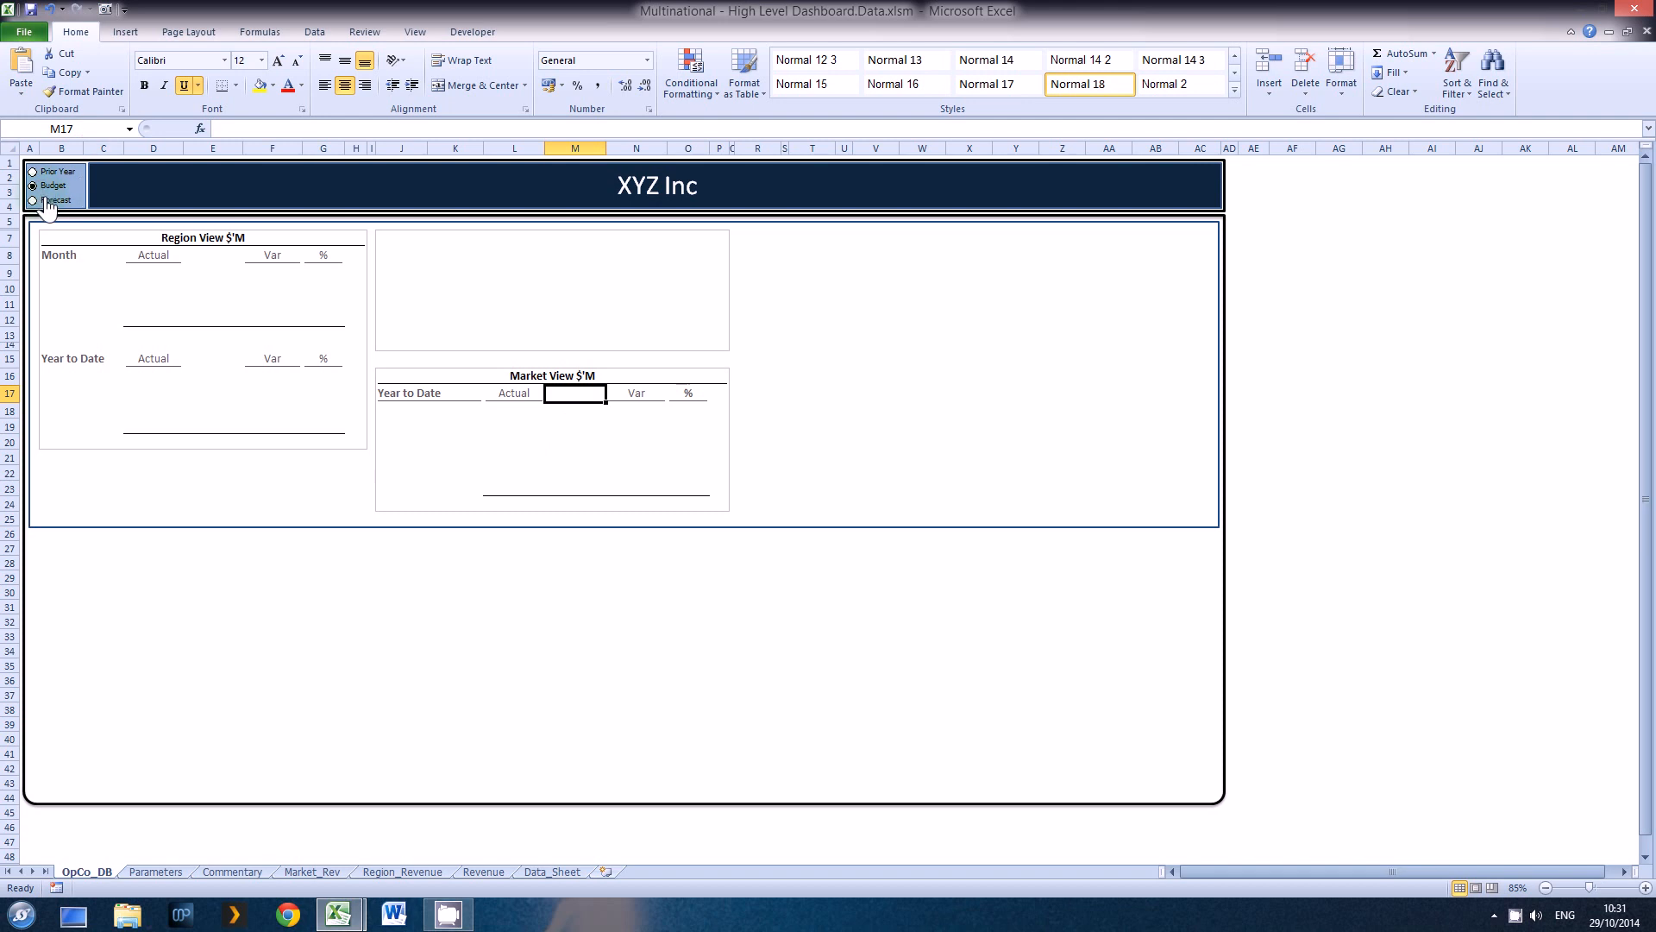
Step: Inspect the VLOOKUP formula in cell D31 of the Parameters sheet and the Bridge Options range C33:D35 it uses
left_click(156, 872)
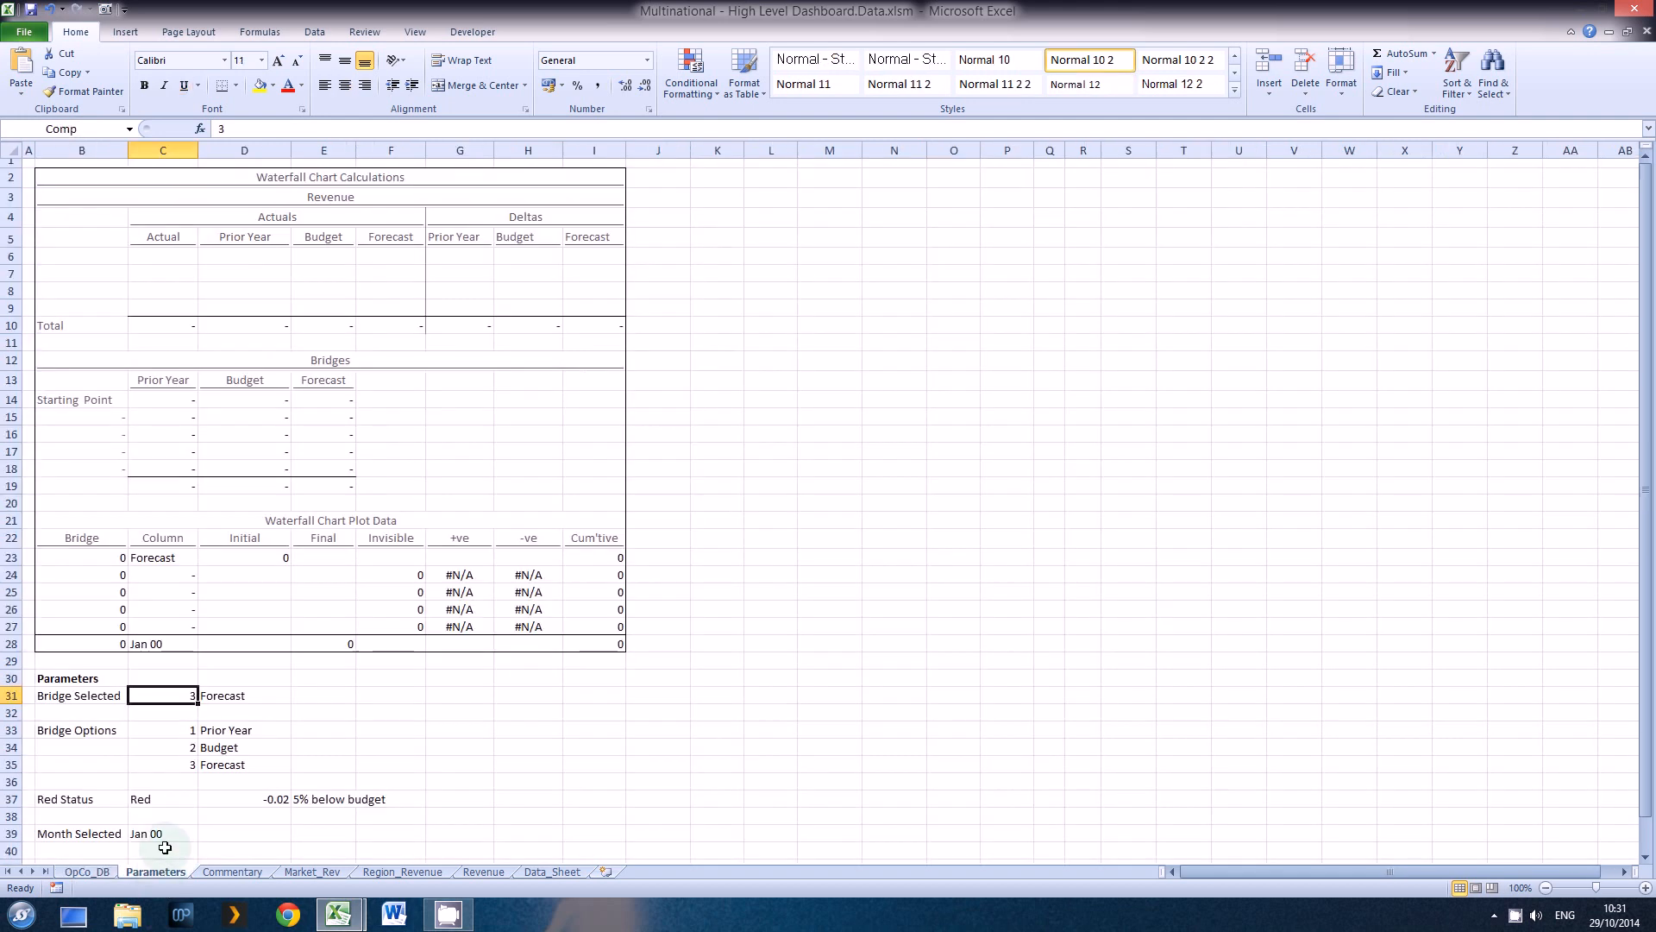
double_click(228, 697)
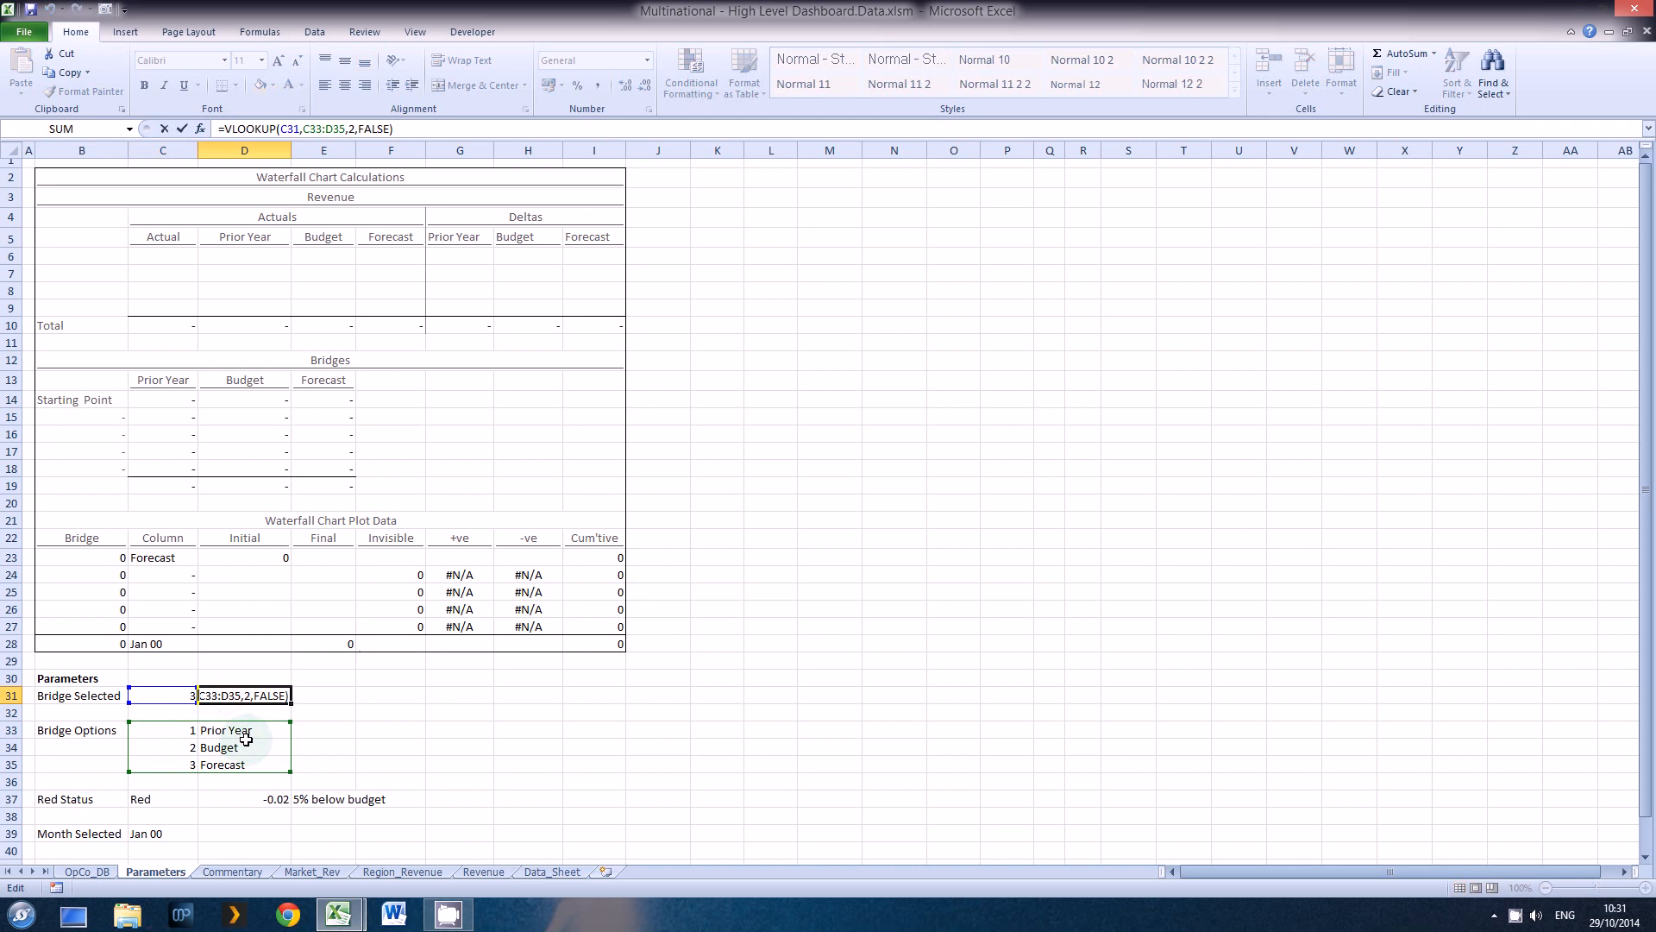
key("Escape")
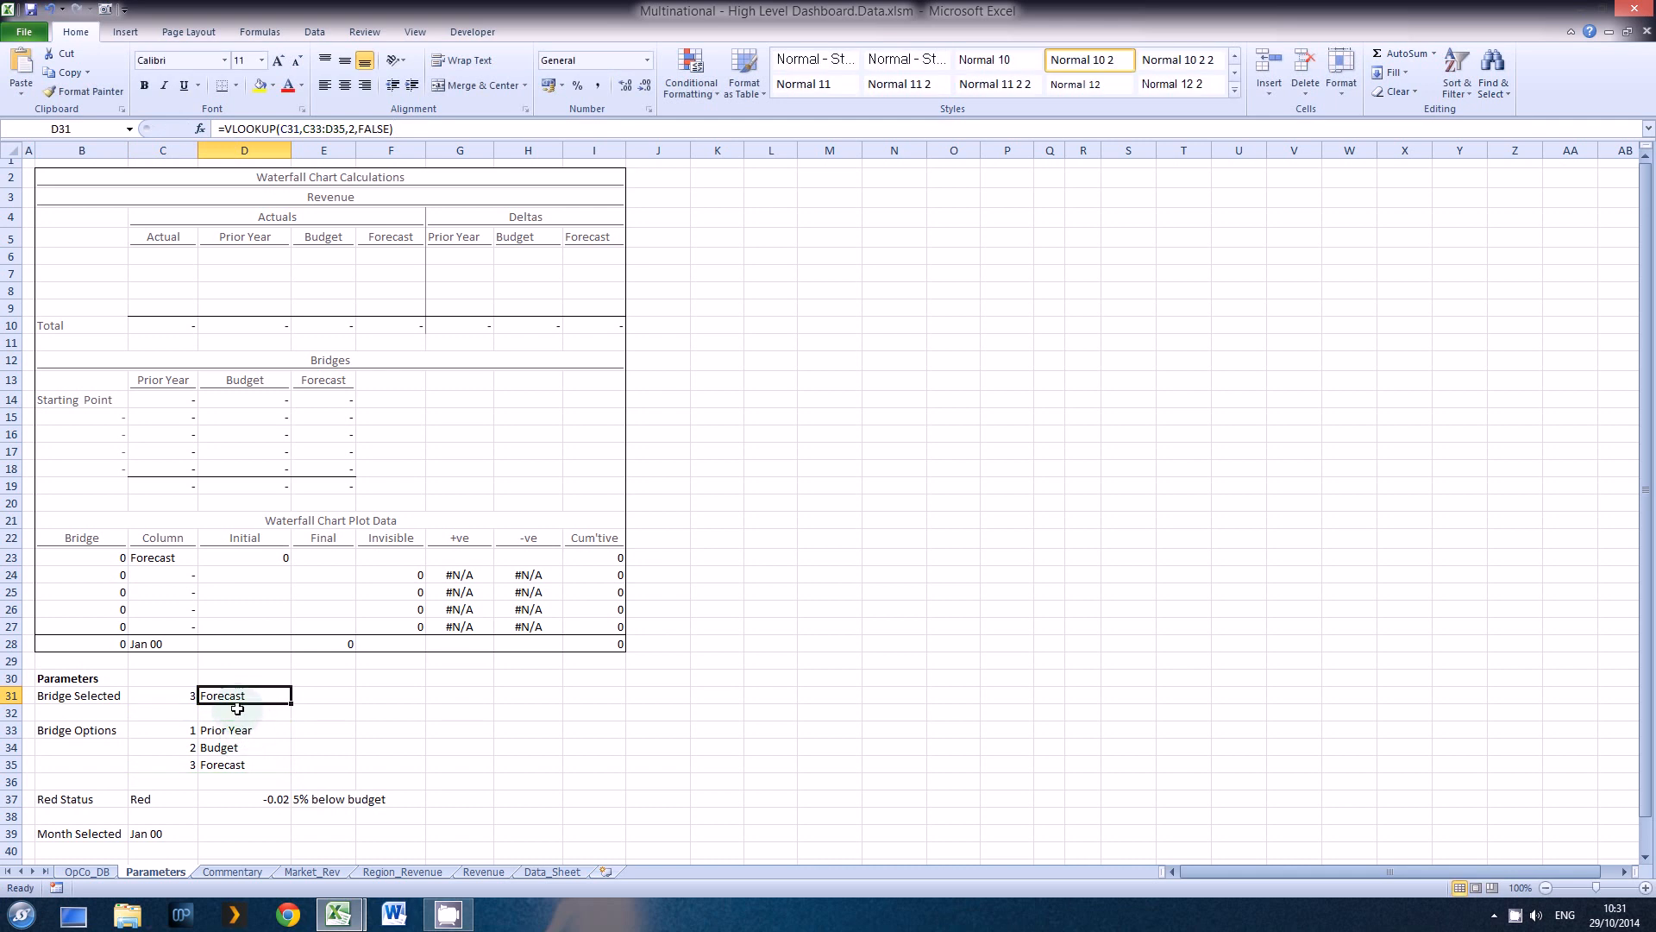
double_click(231, 702)
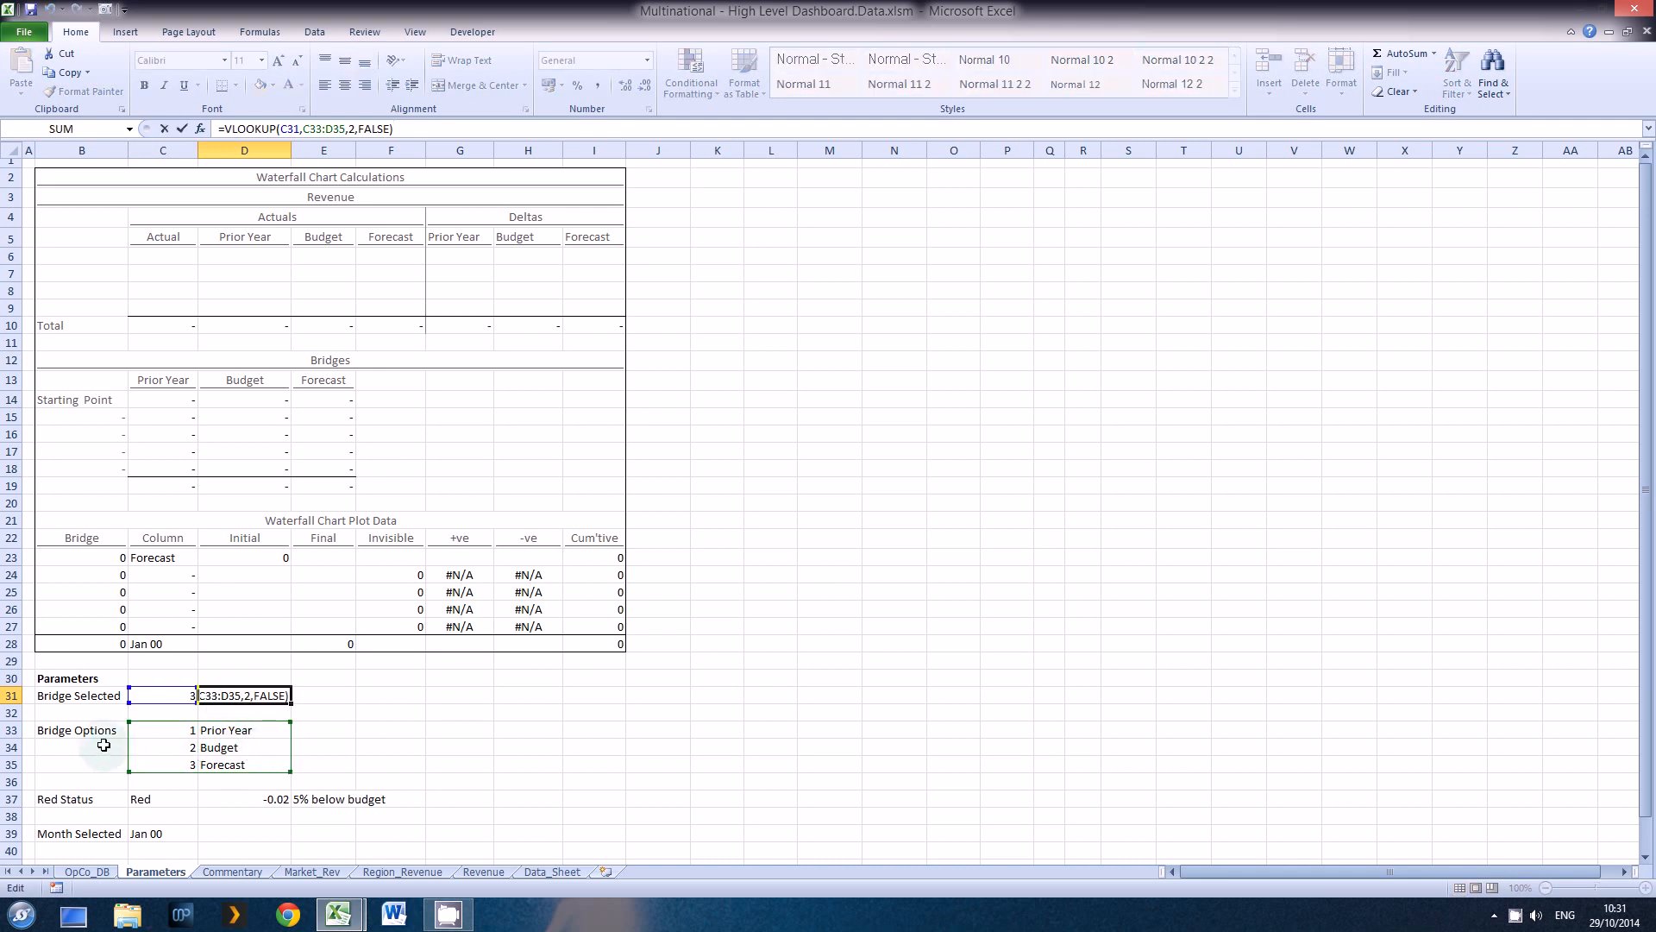
left_click_drag(187, 735, 214, 767)
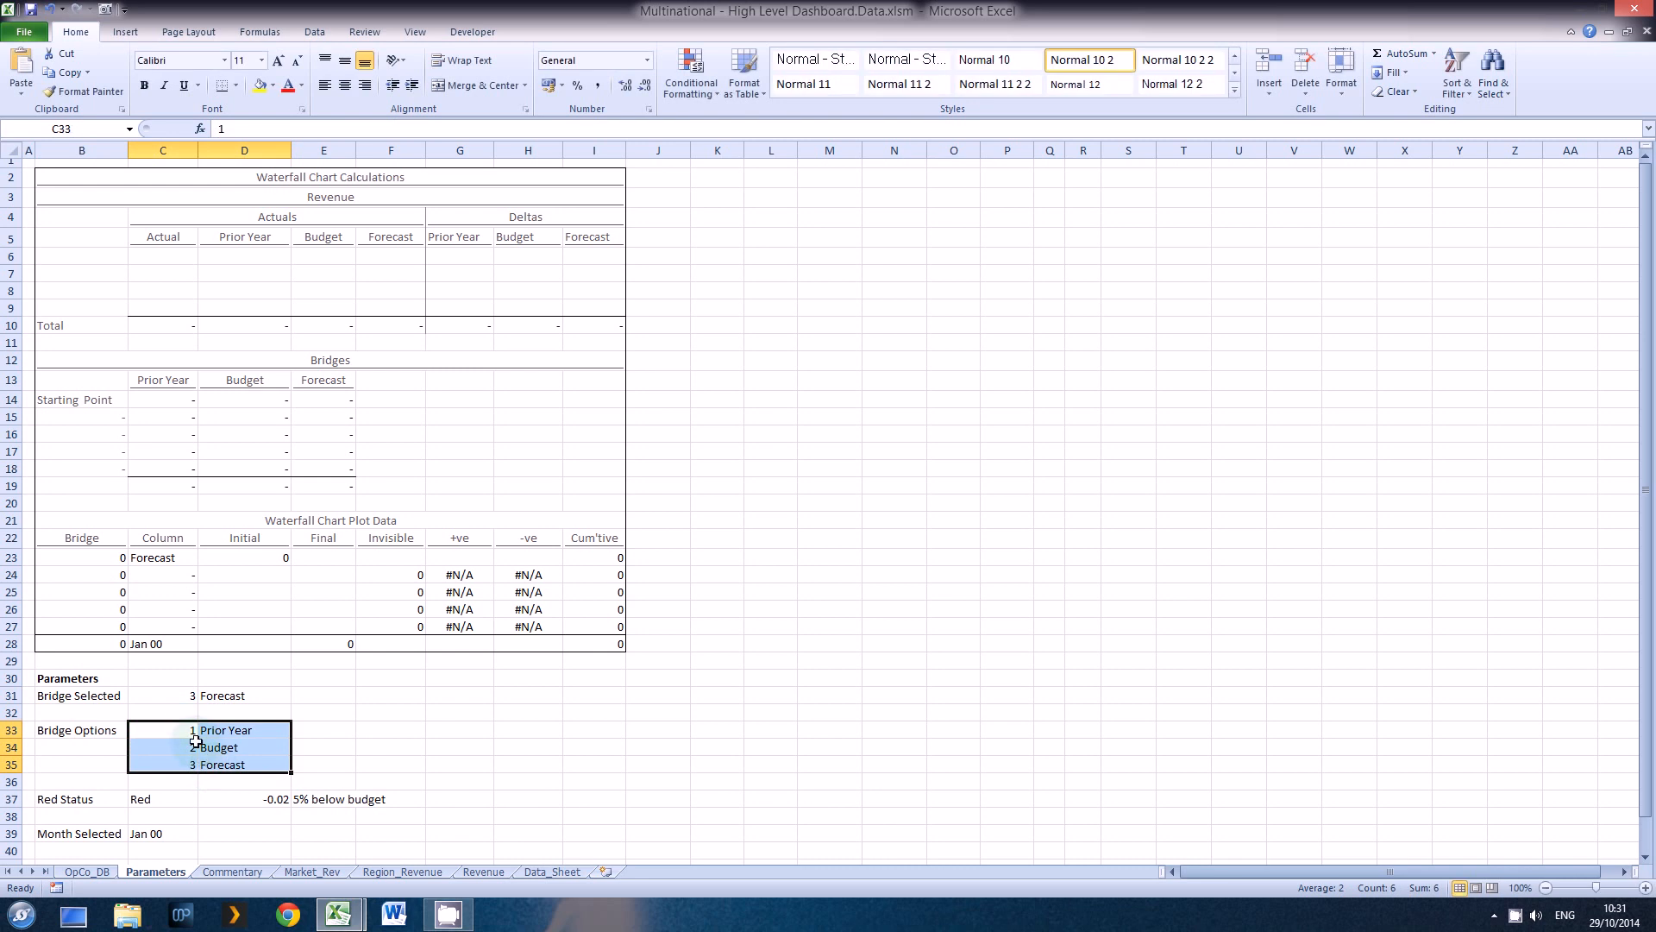
Step: Enter 1, 2 and 3 in turn as the Bridge Selected value in C31 to test the lookup beside it
left_click(183, 695)
type("1")
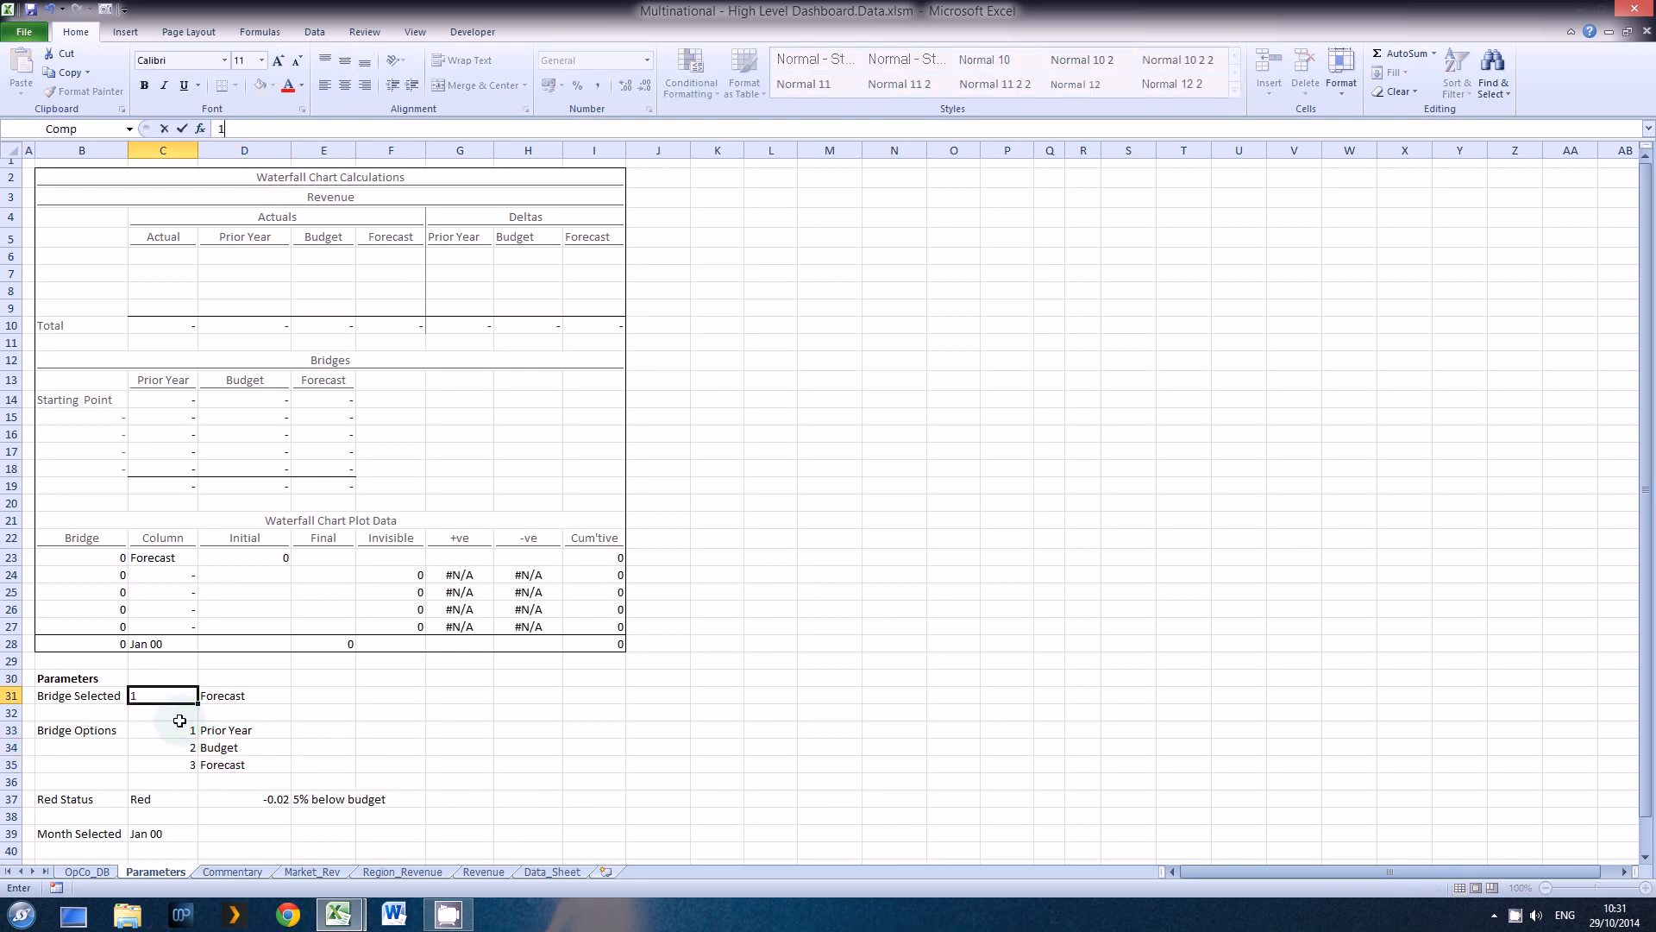
key("Return")
key("Up")
type("2")
key("Return")
key("Up")
type("3")
key("Return")
key("Up")
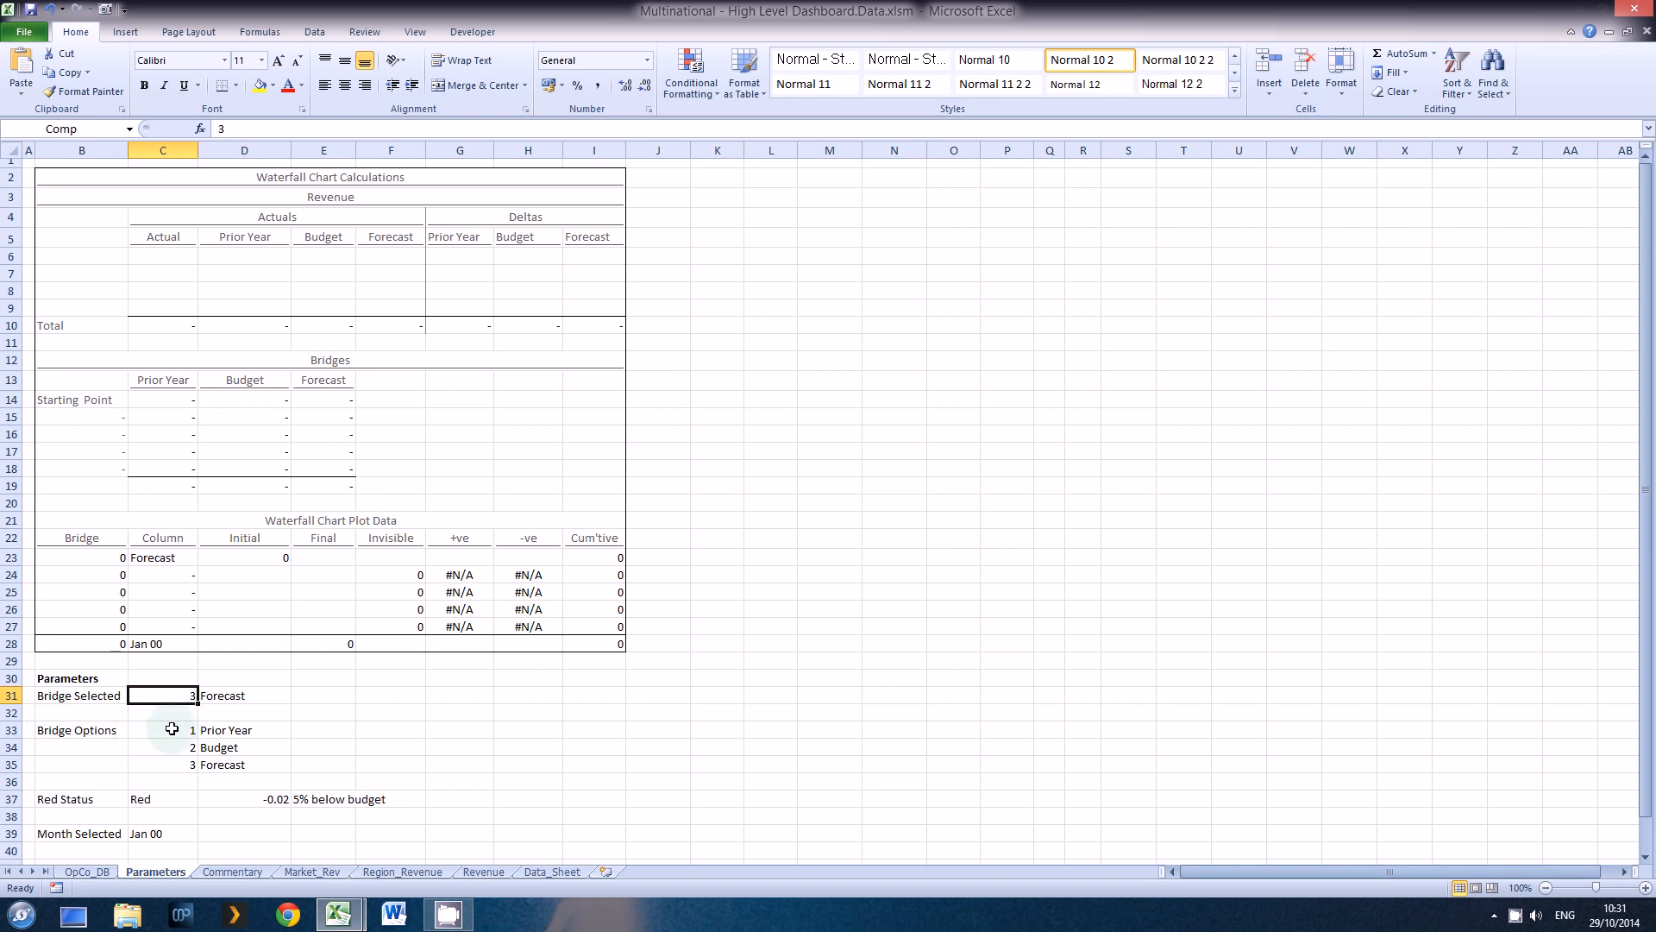
Step: Recheck the Bridge Options list and the D31 lookup formula, and view the OpCo_DB dashboard and the Data_Sheet table
left_click_drag(194, 730, 222, 767)
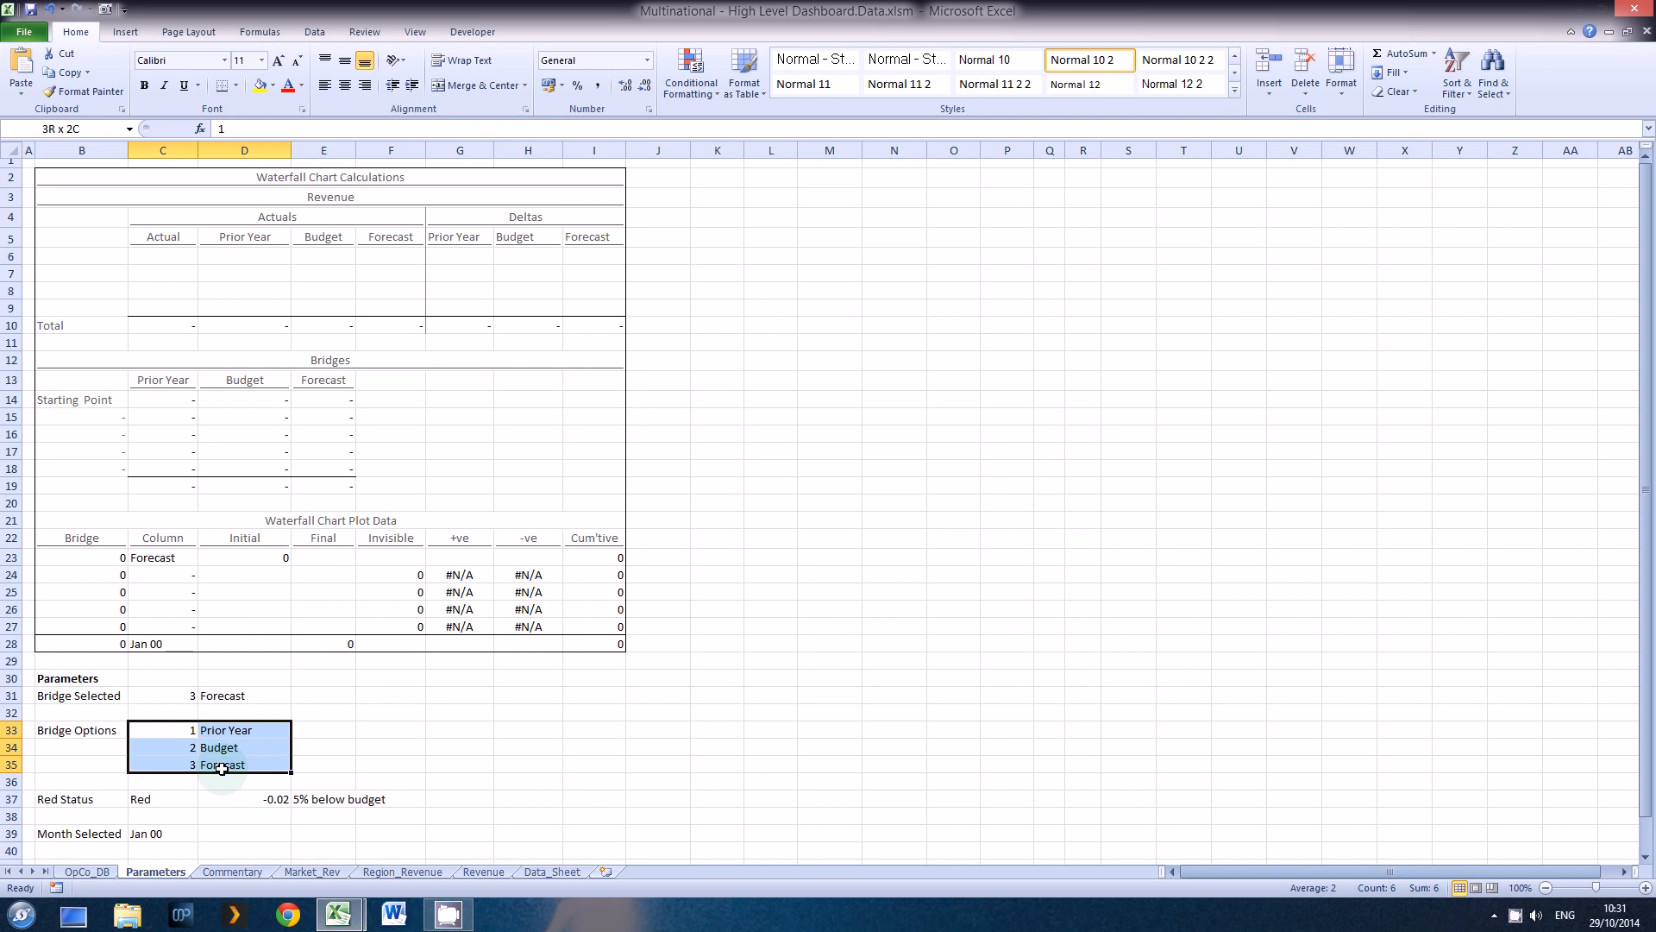
left_click(183, 697)
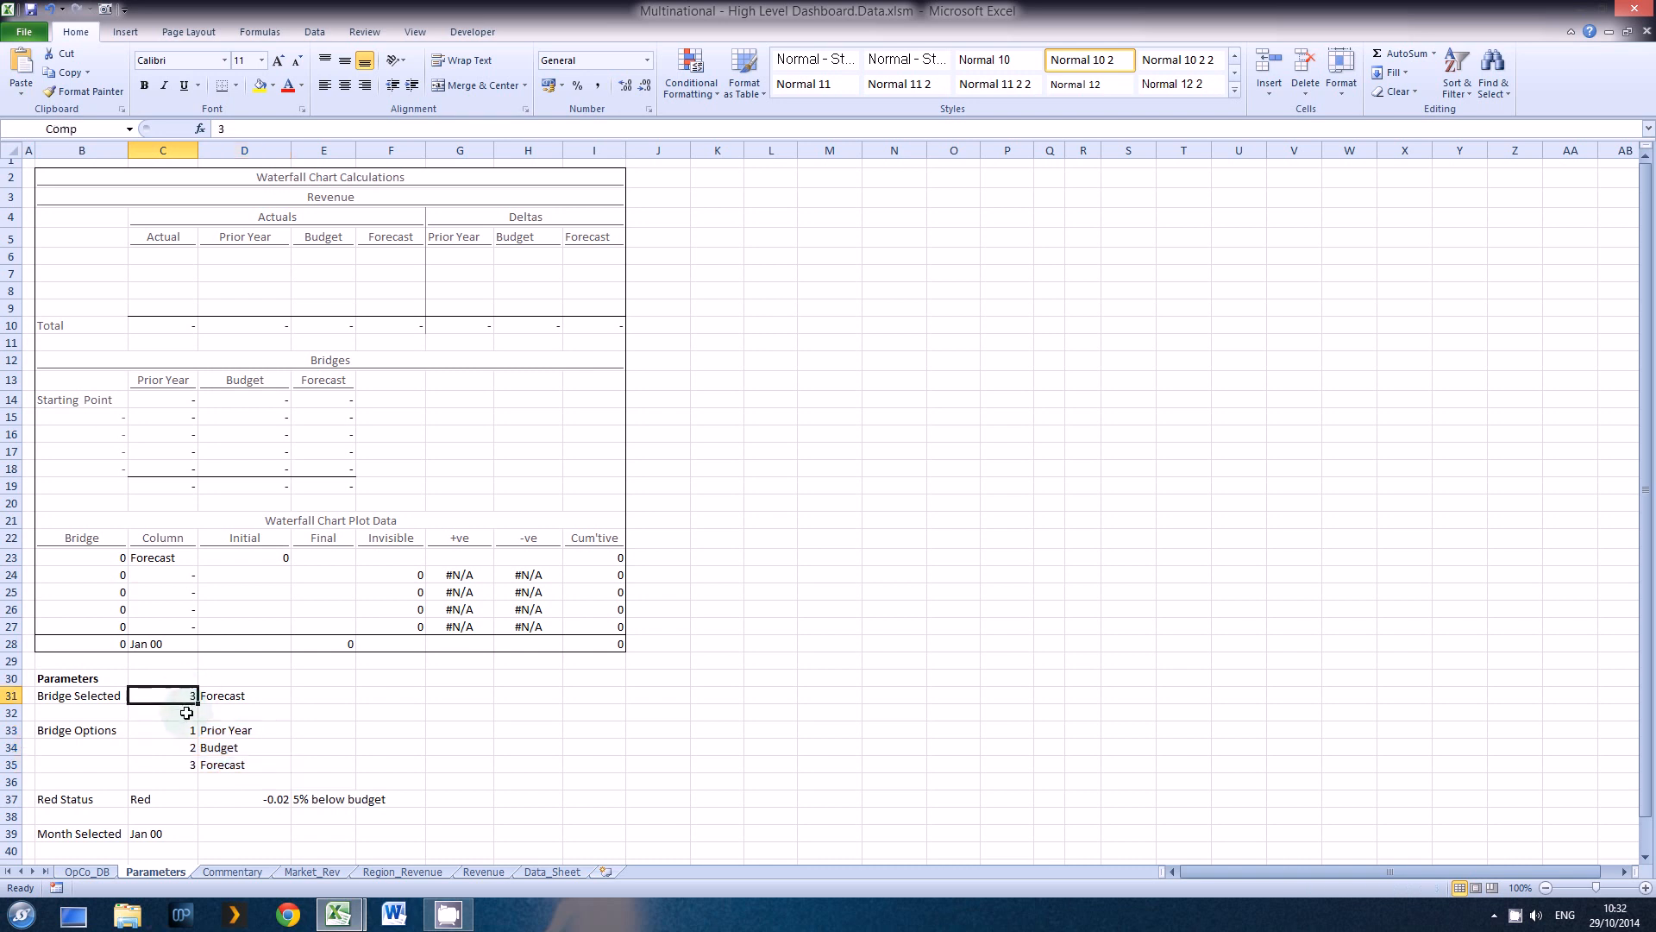
left_click(218, 695)
key("F2")
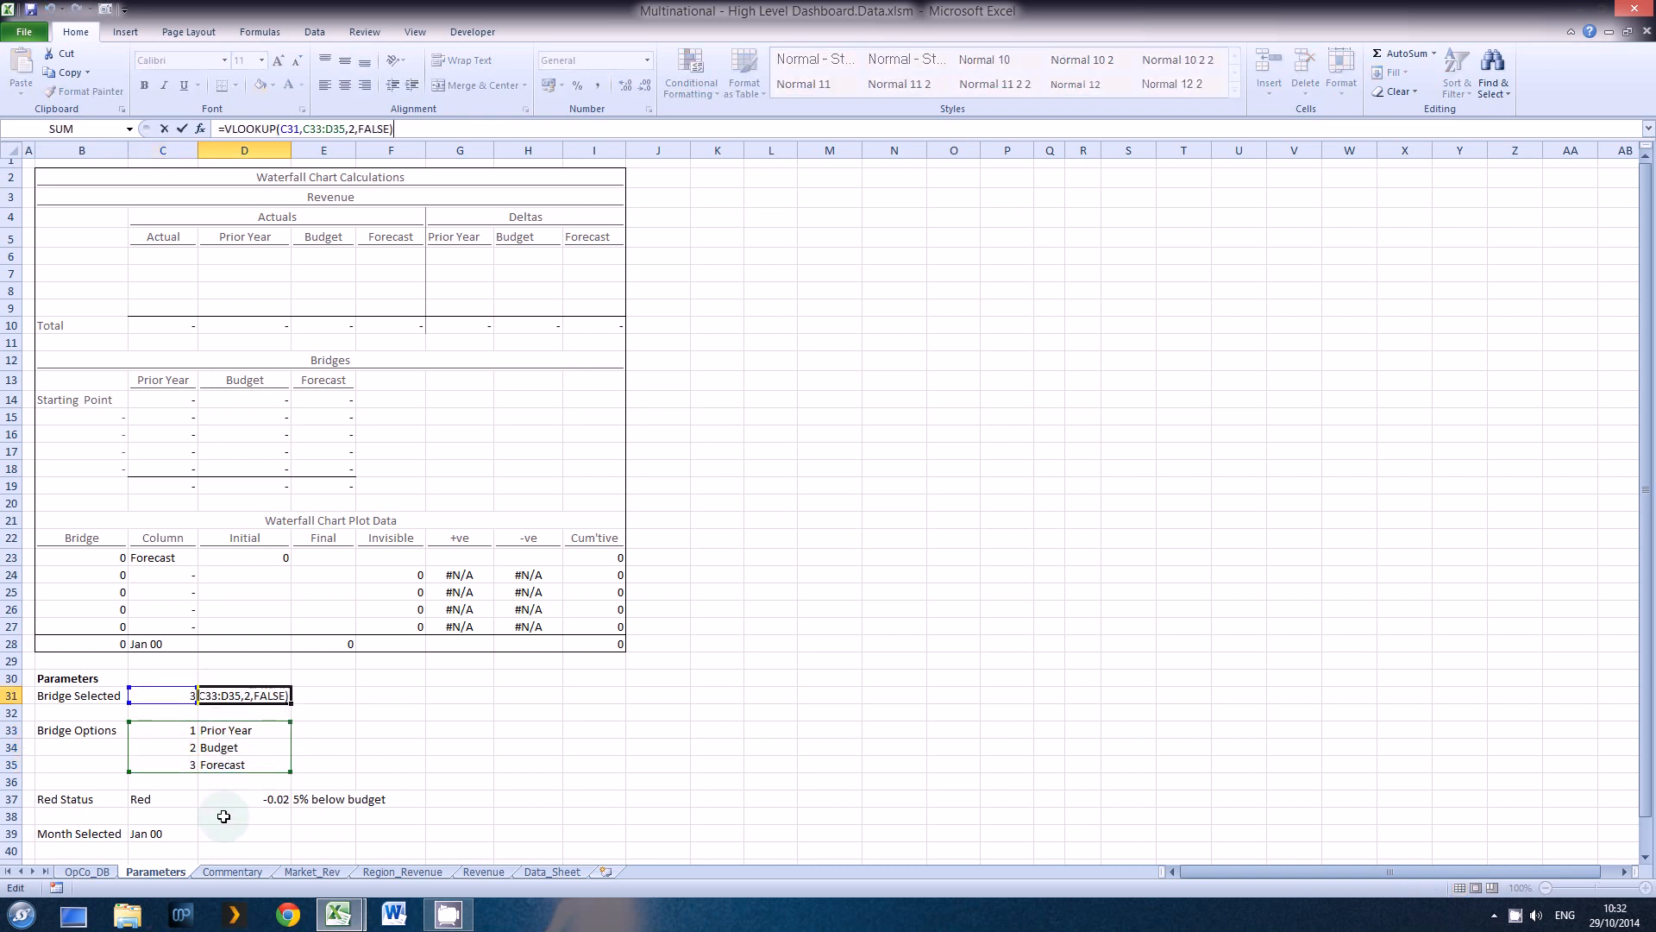
key("Escape")
left_click(102, 871)
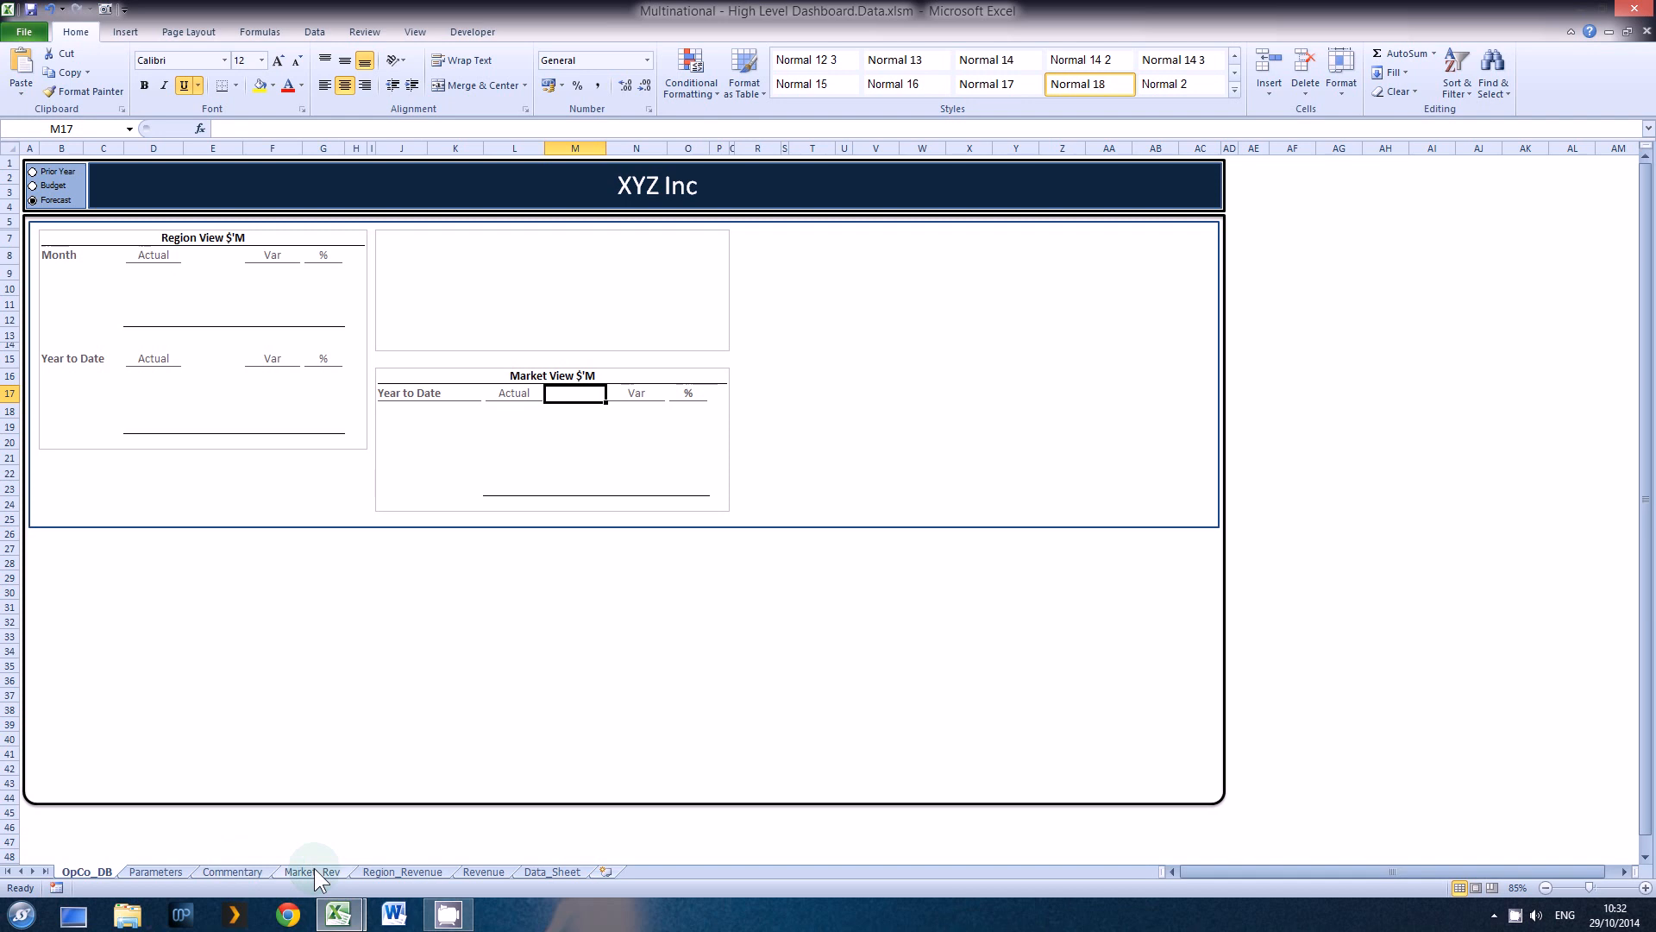
left_click(564, 872)
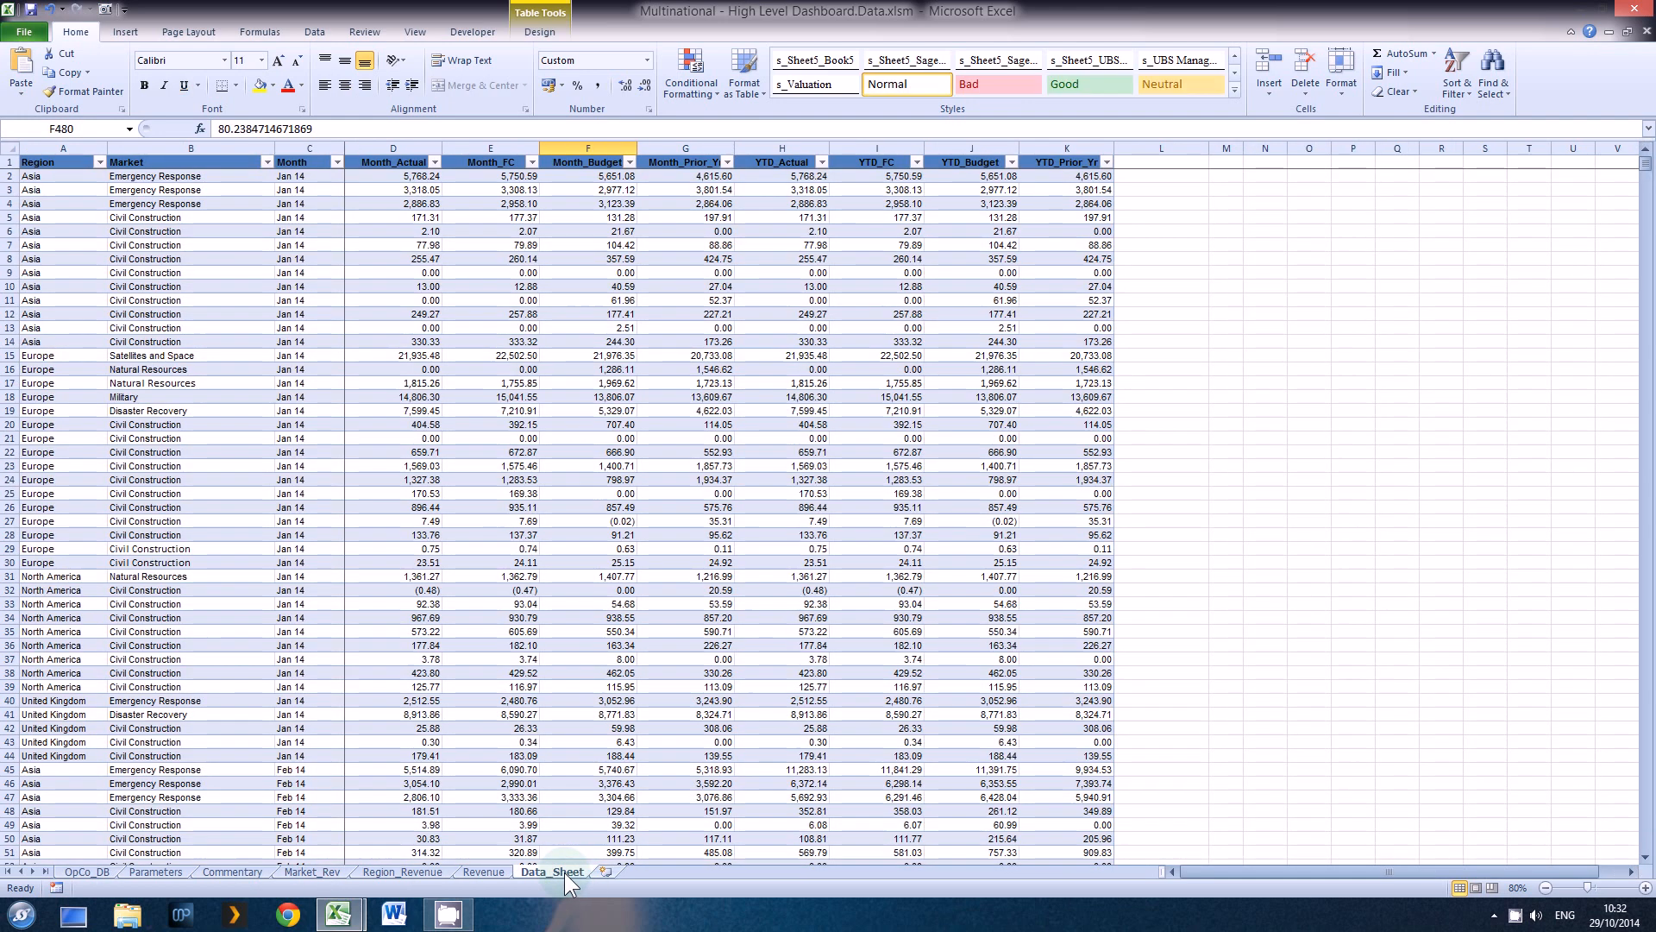
Step: Enter a test value of 1 in cell C3 of the Region_Revenue sheet
left_click(410, 872)
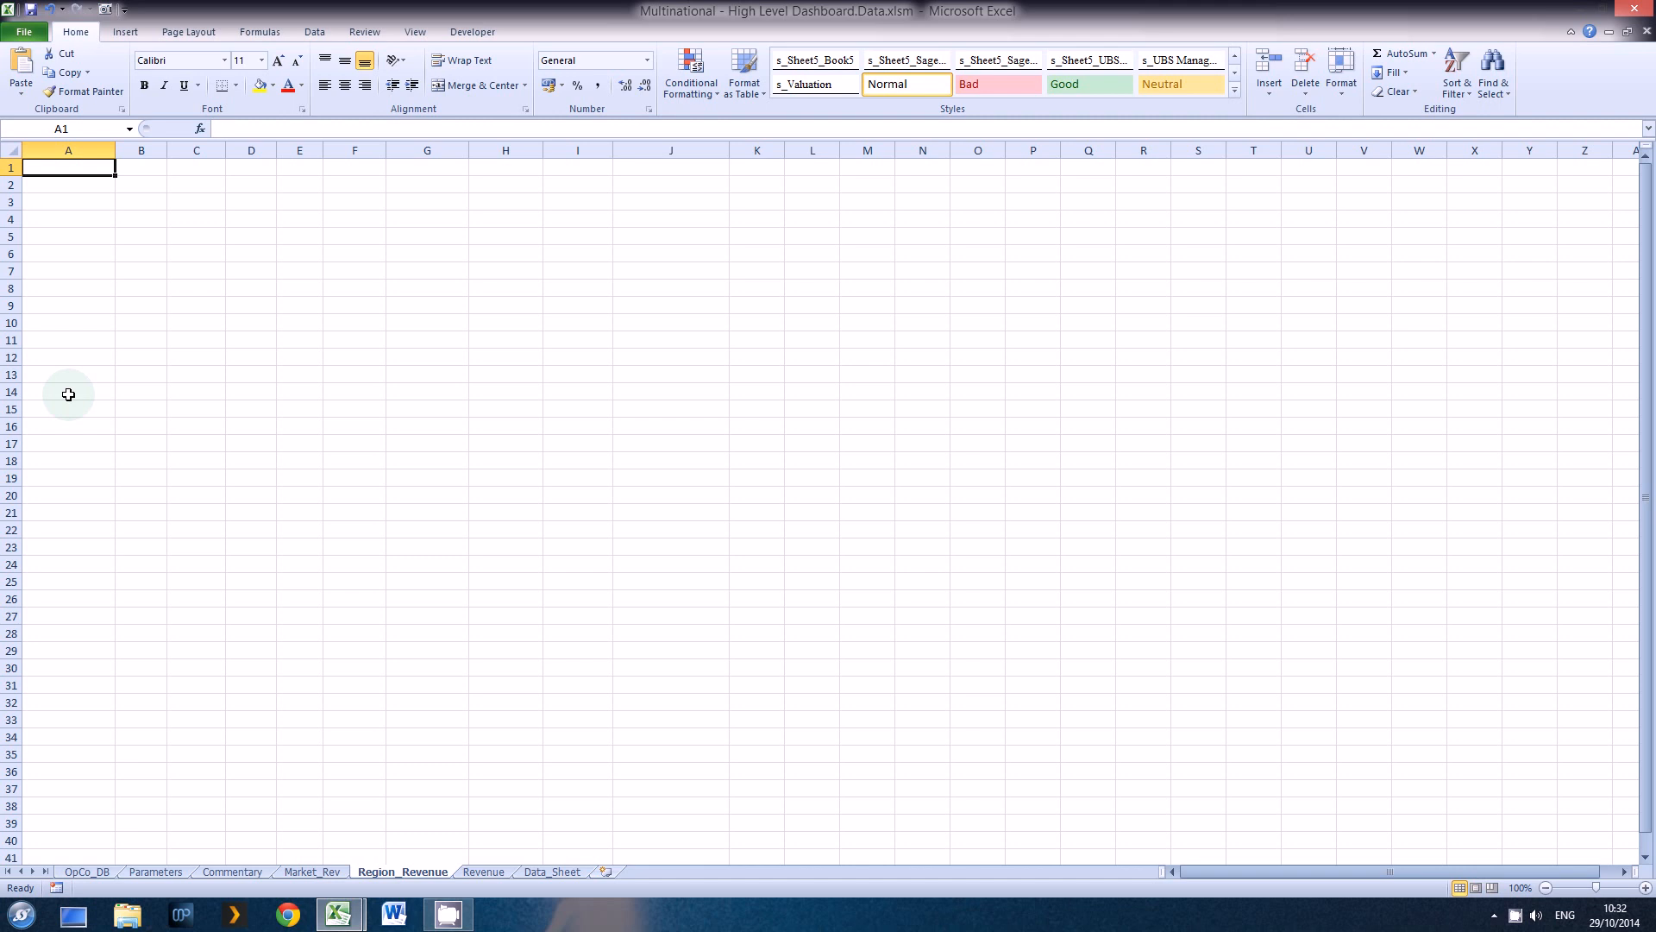
key("Down")
key("Down")
key("Right")
key("Right")
type("1")
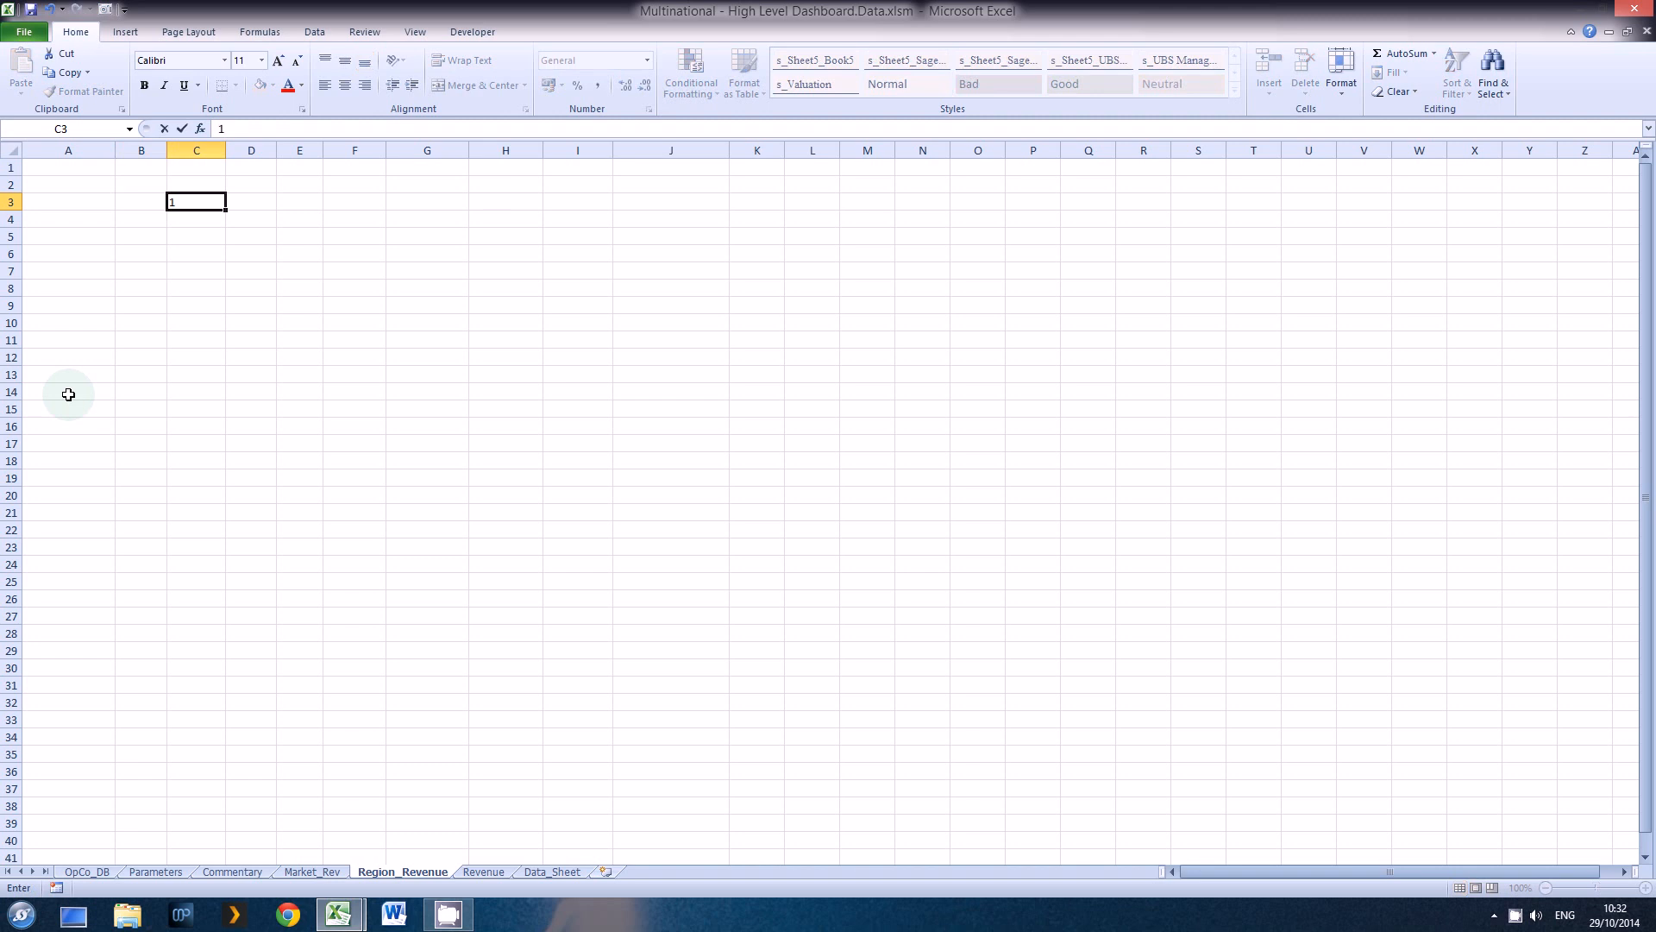
key("Return")
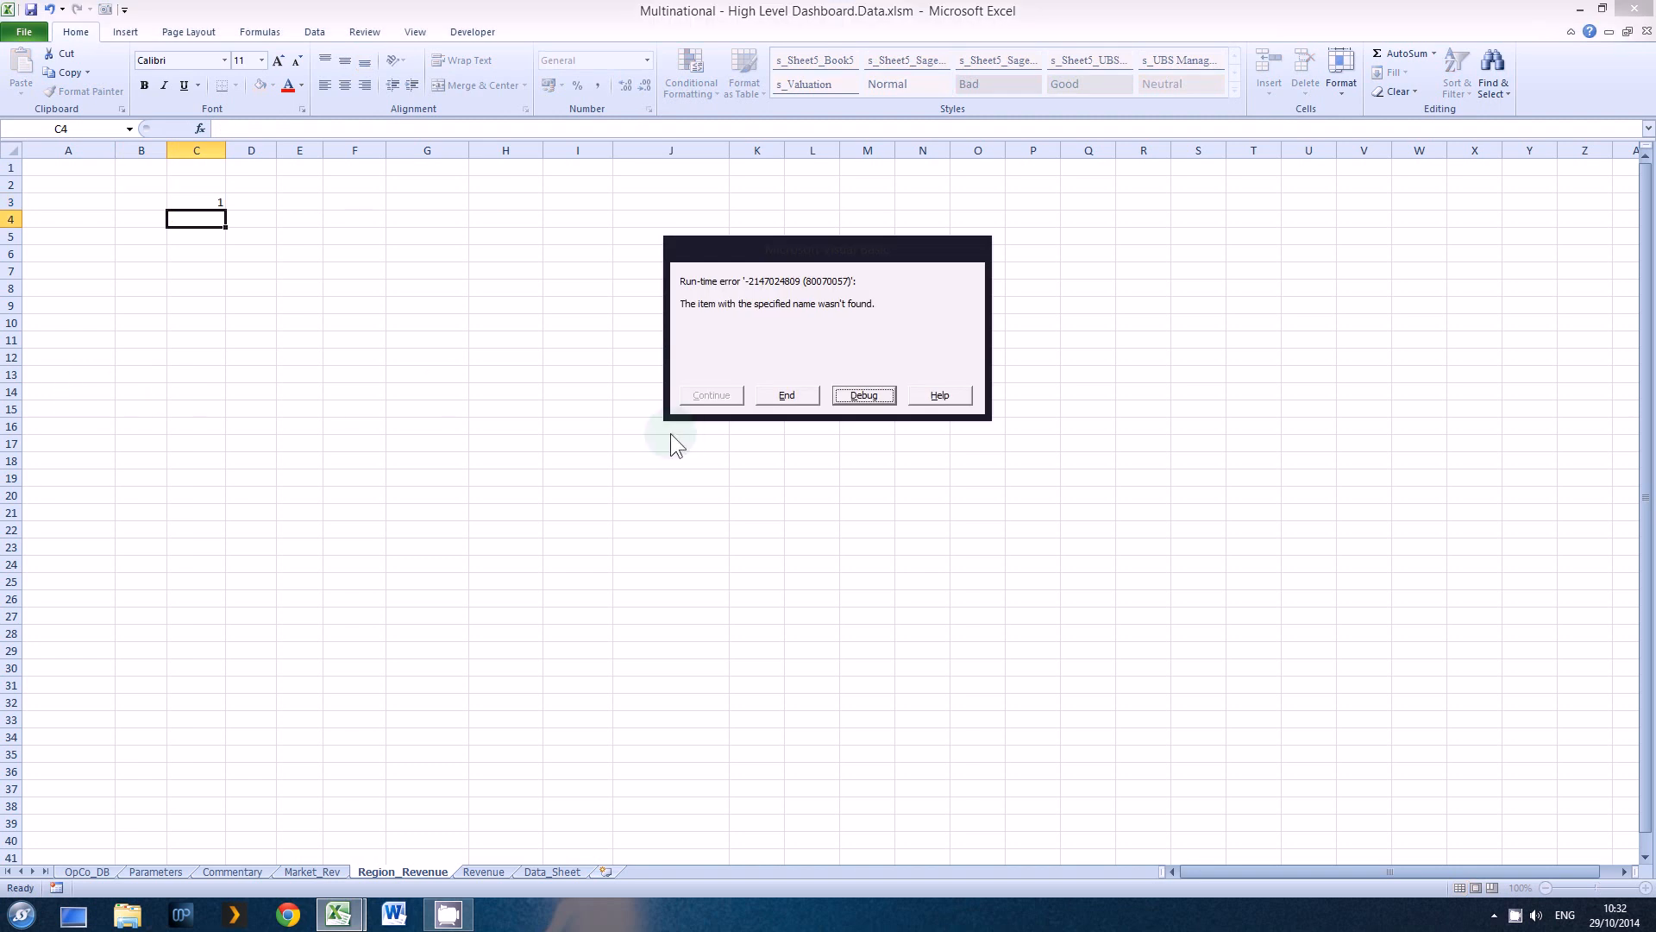
Step: Debug the run-time error, stop the halted Scale_Chart macro and open the Region_Revenue sheet's code module
left_click(859, 398)
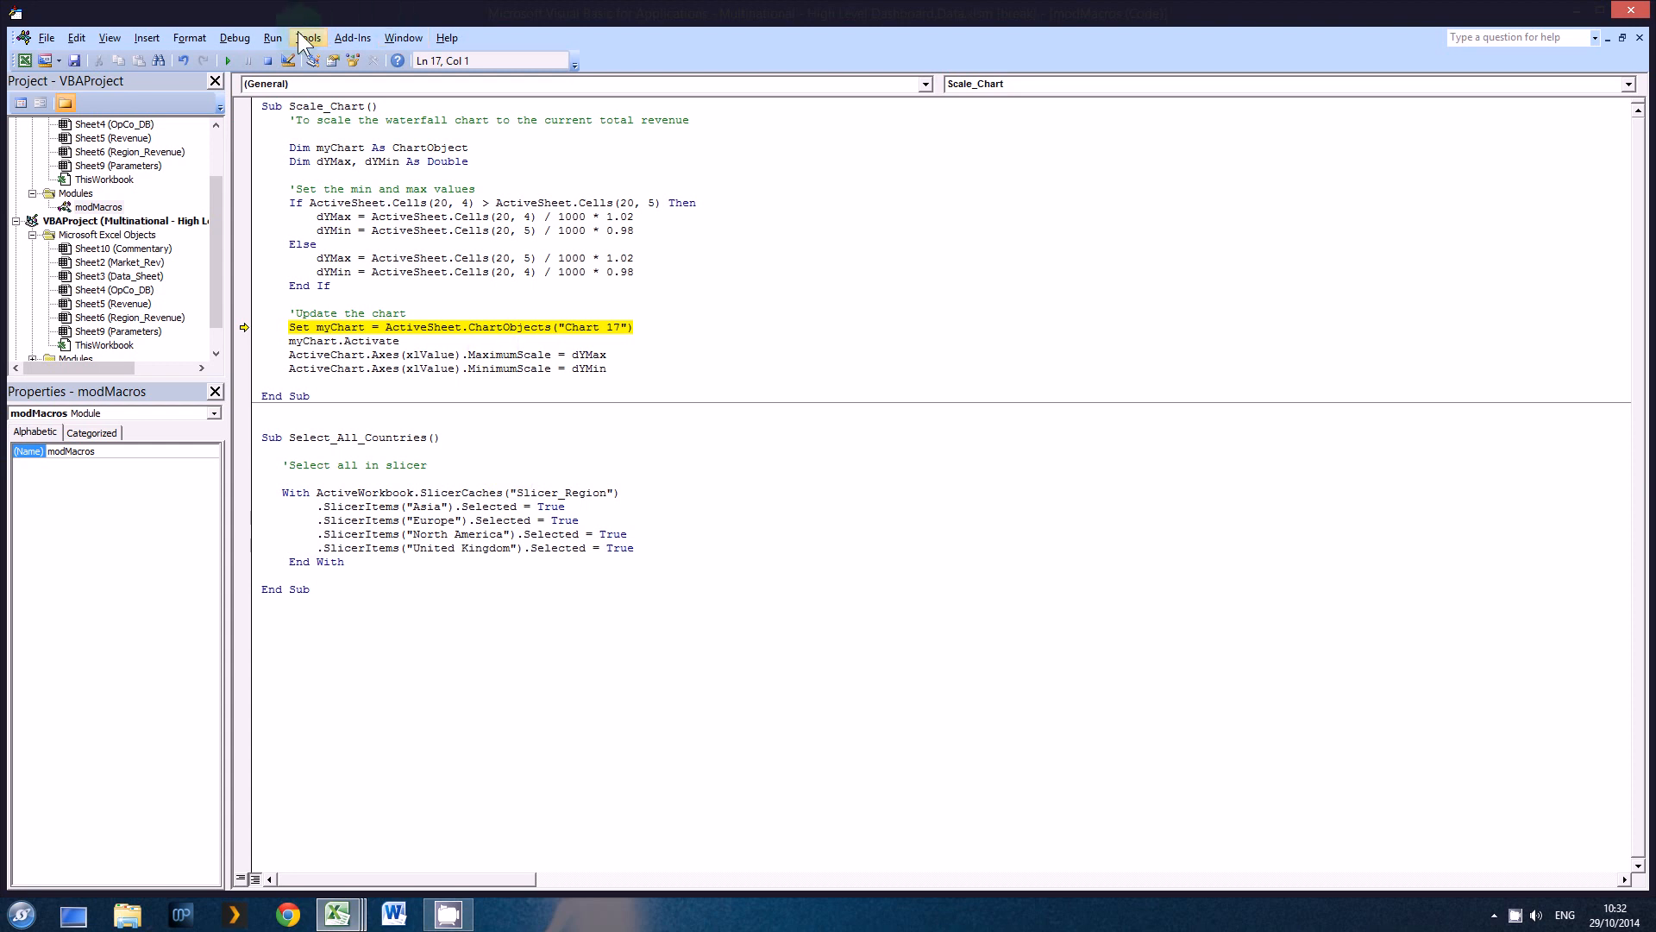
left_click(268, 59)
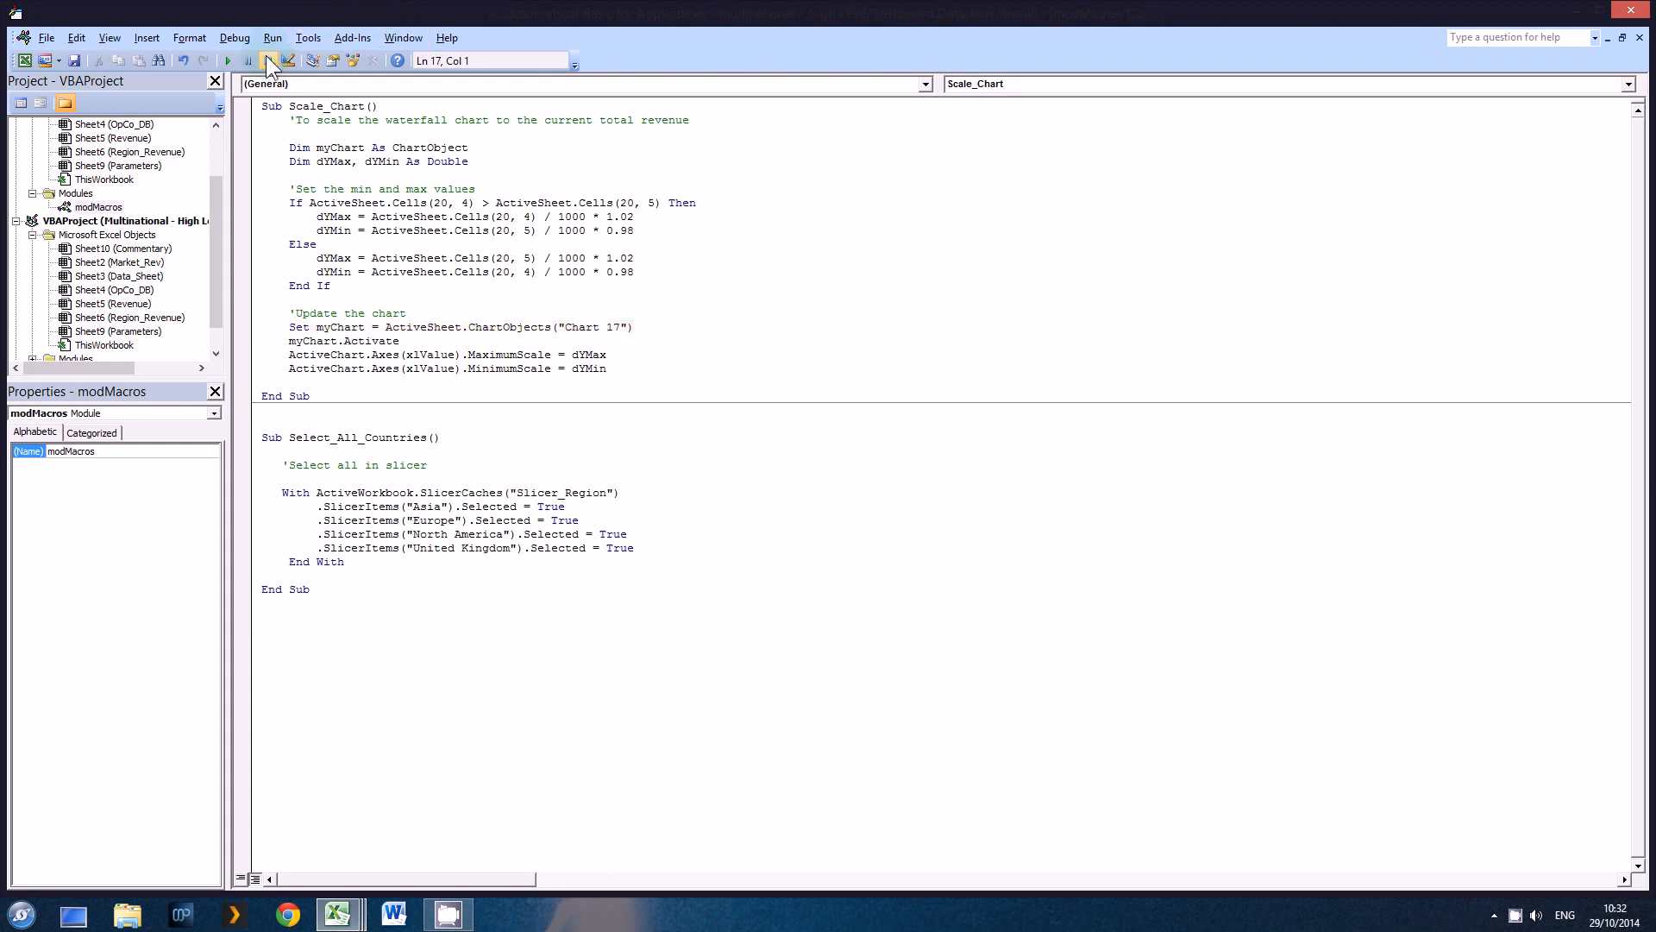
left_click_drag(219, 203, 229, 146)
left_click(109, 223)
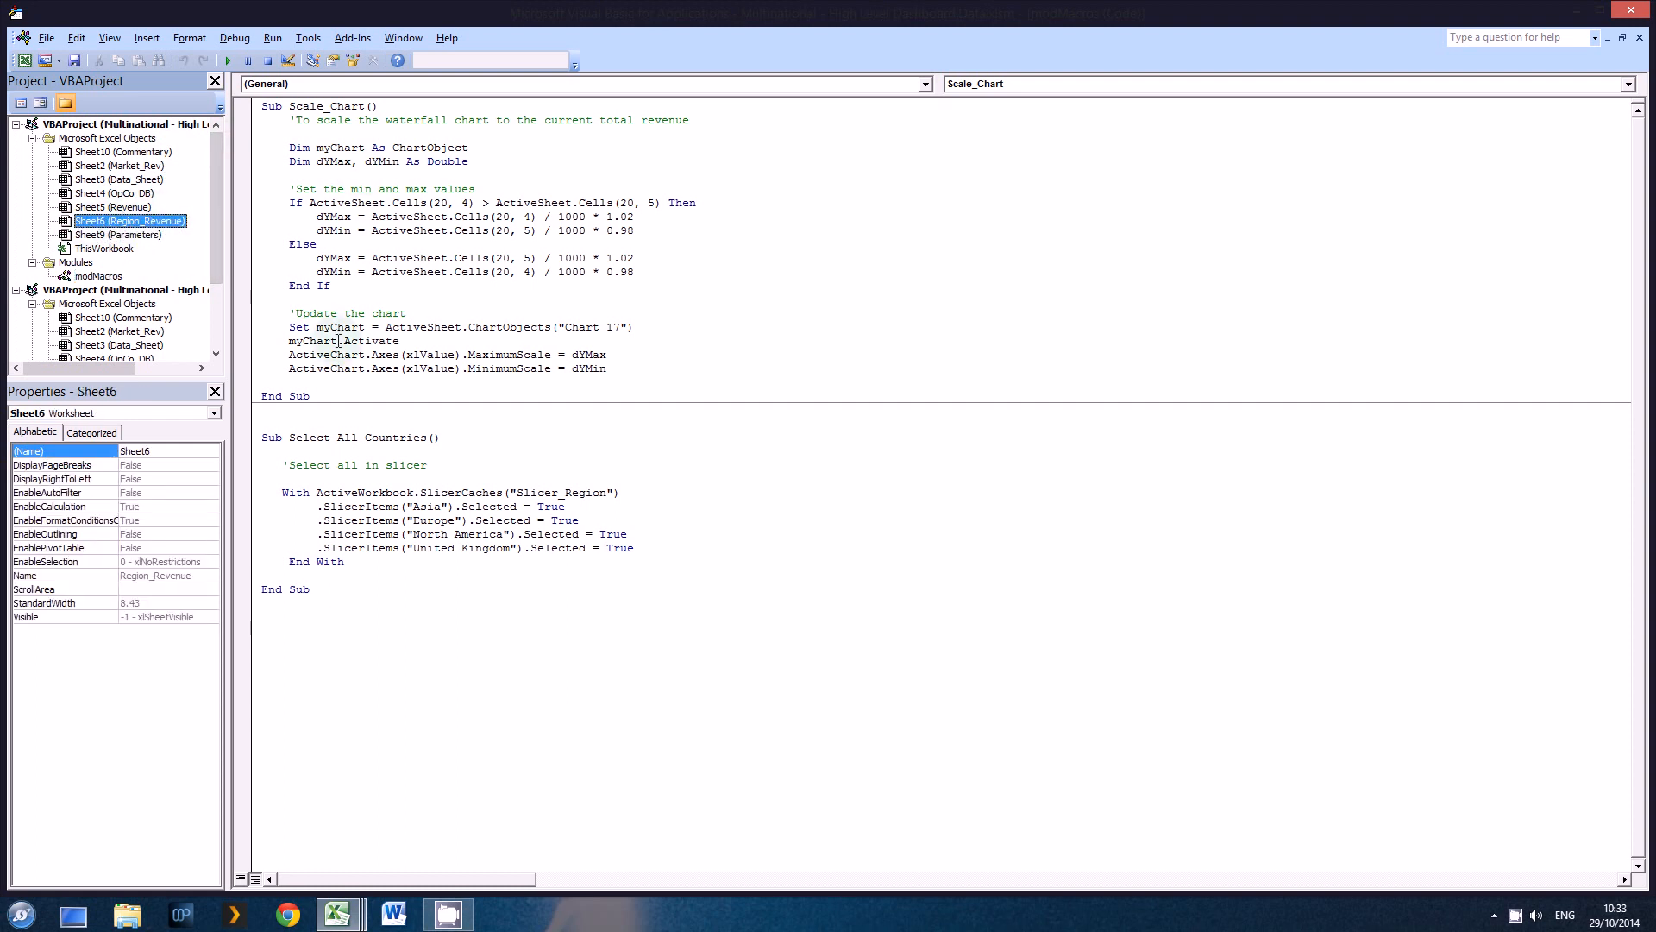
double_click(106, 220)
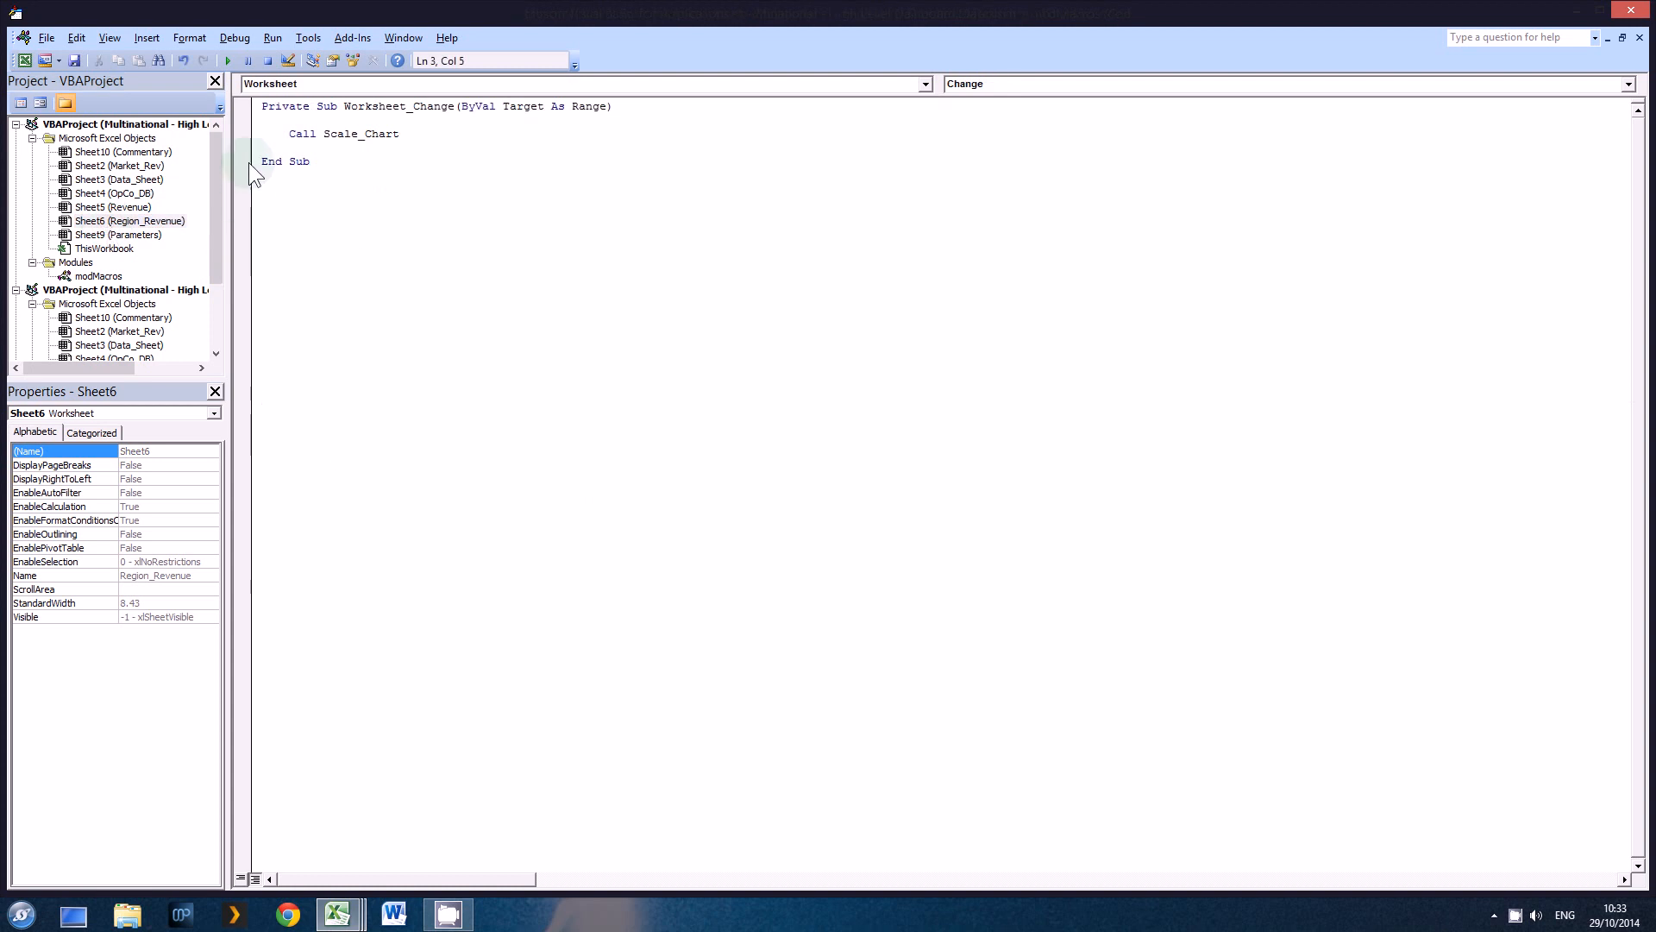
Step: Comment out the Call Scale_Chart line in the Worksheet_Change procedure and close the code editor
left_click(281, 138)
type("'")
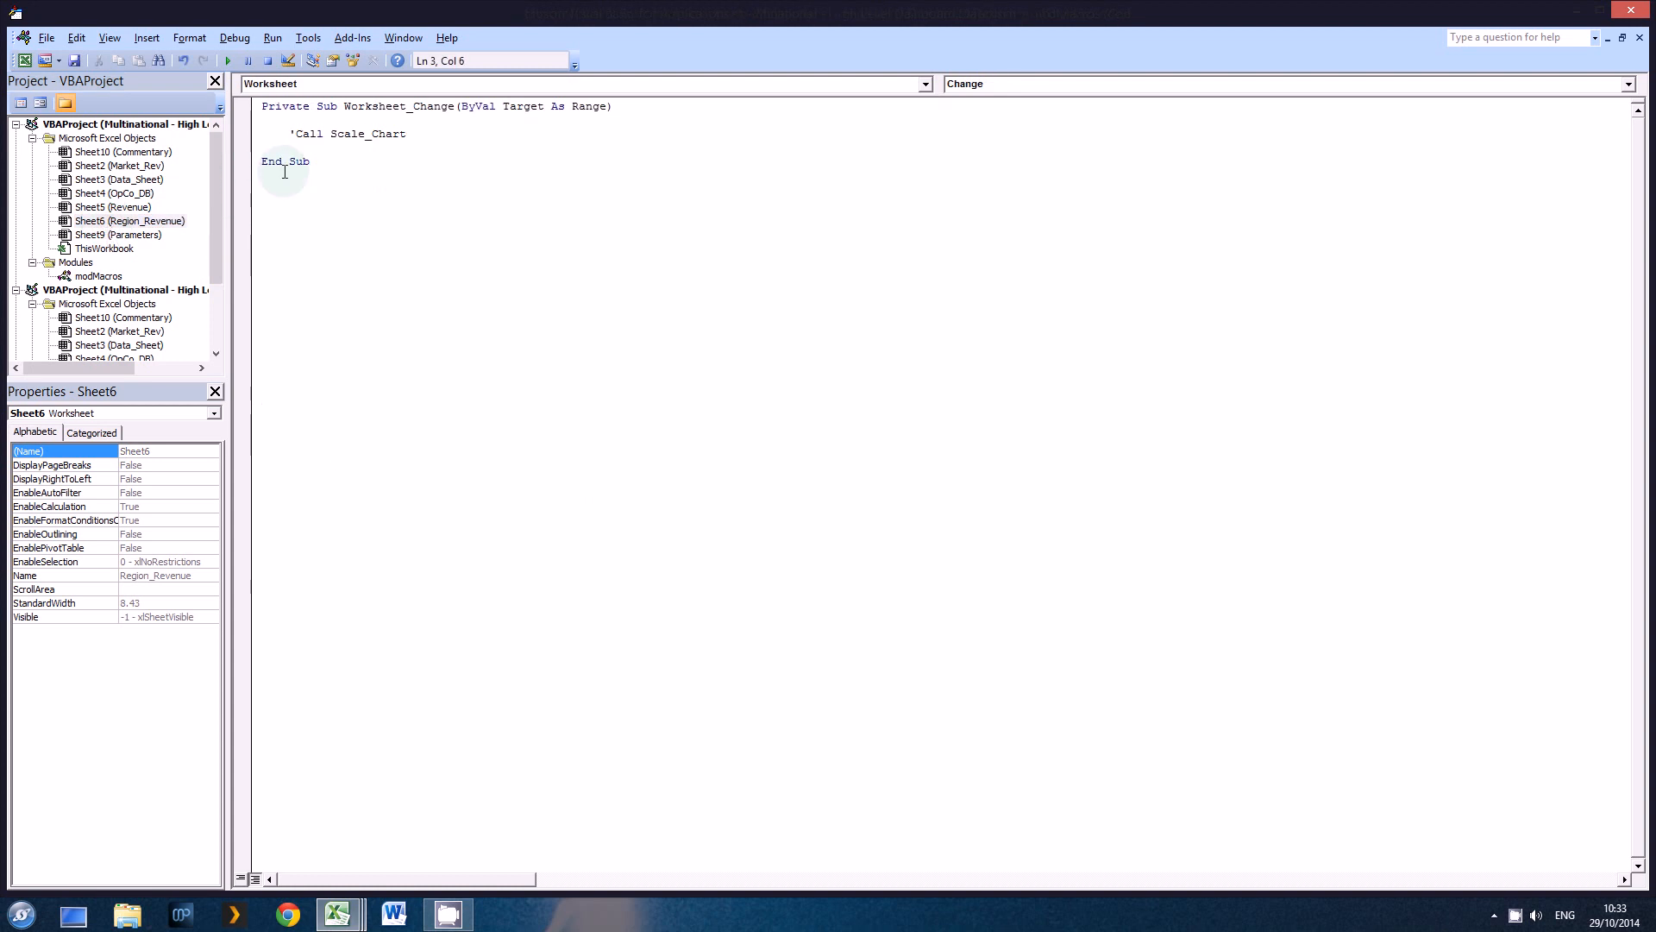
key("Down")
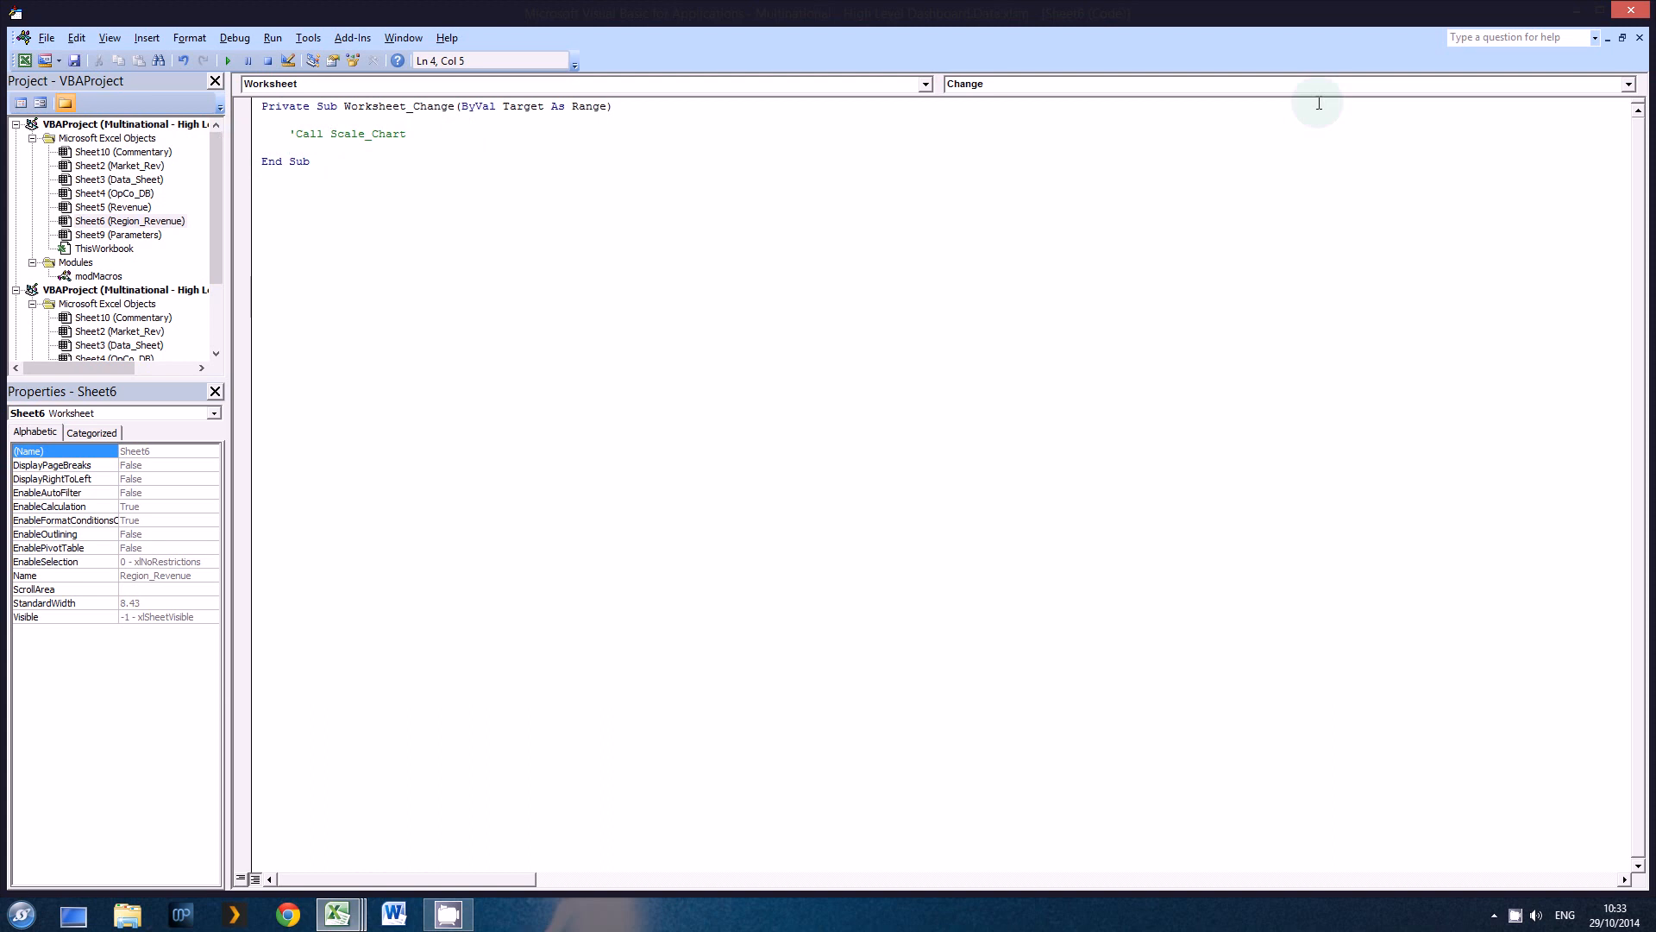
left_click(1631, 10)
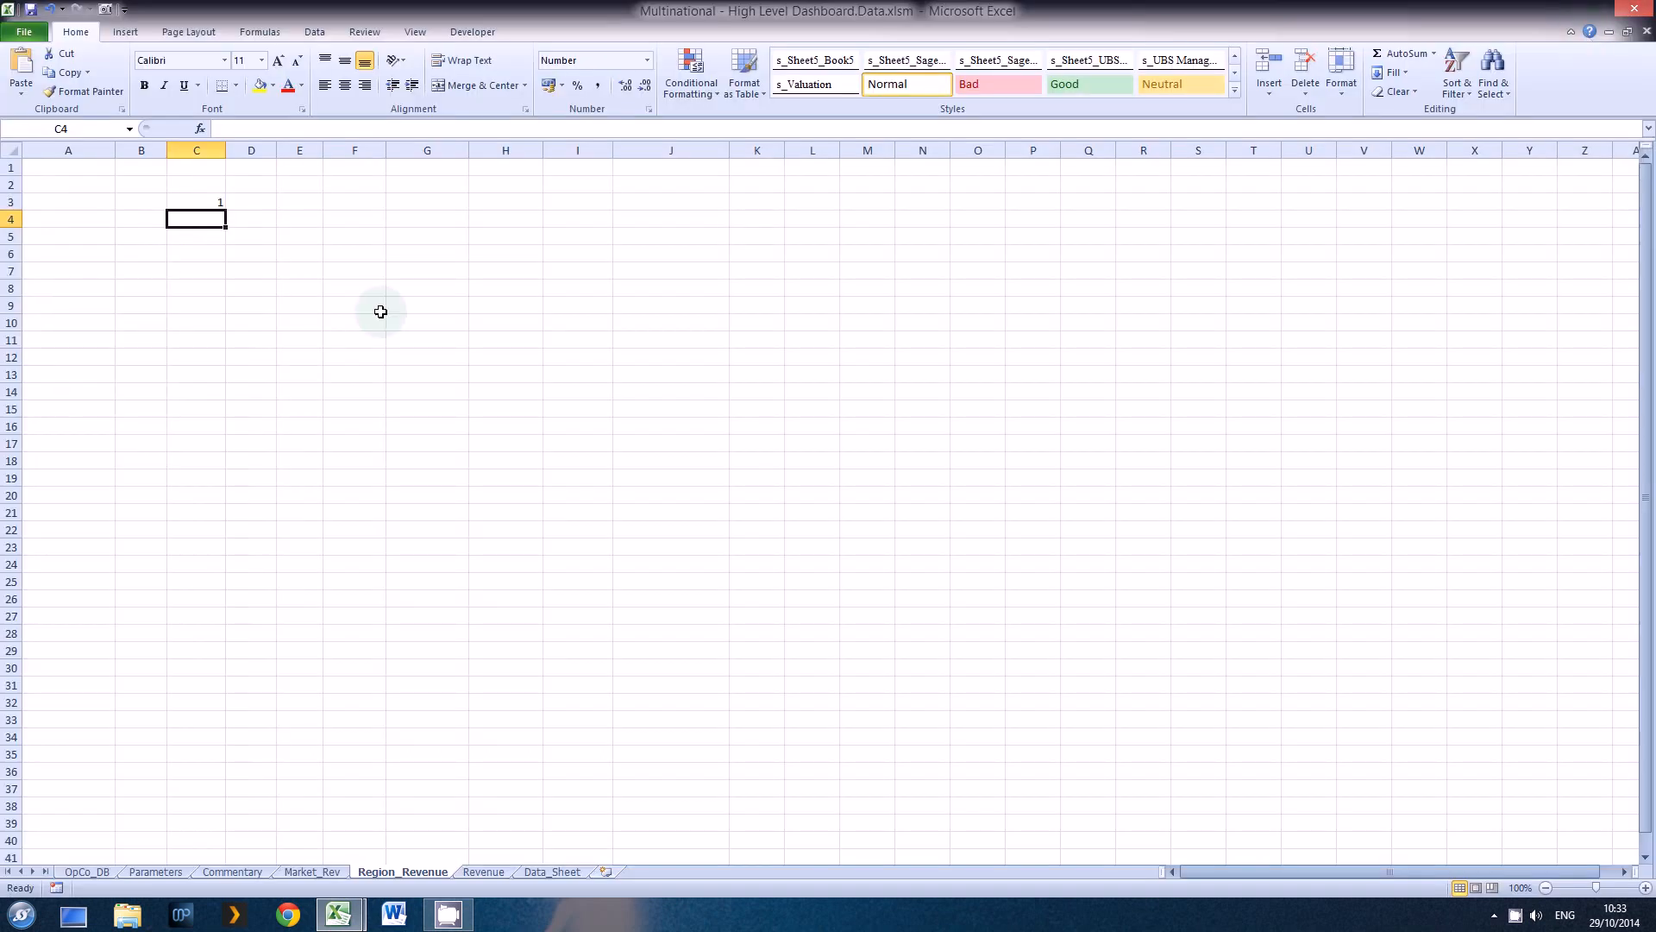
Step: Clear the test value from cell C3 of the Region_Revenue sheet
key("Delete")
key("Down")
key("Up")
key("Down")
key("Left")
key("Up")
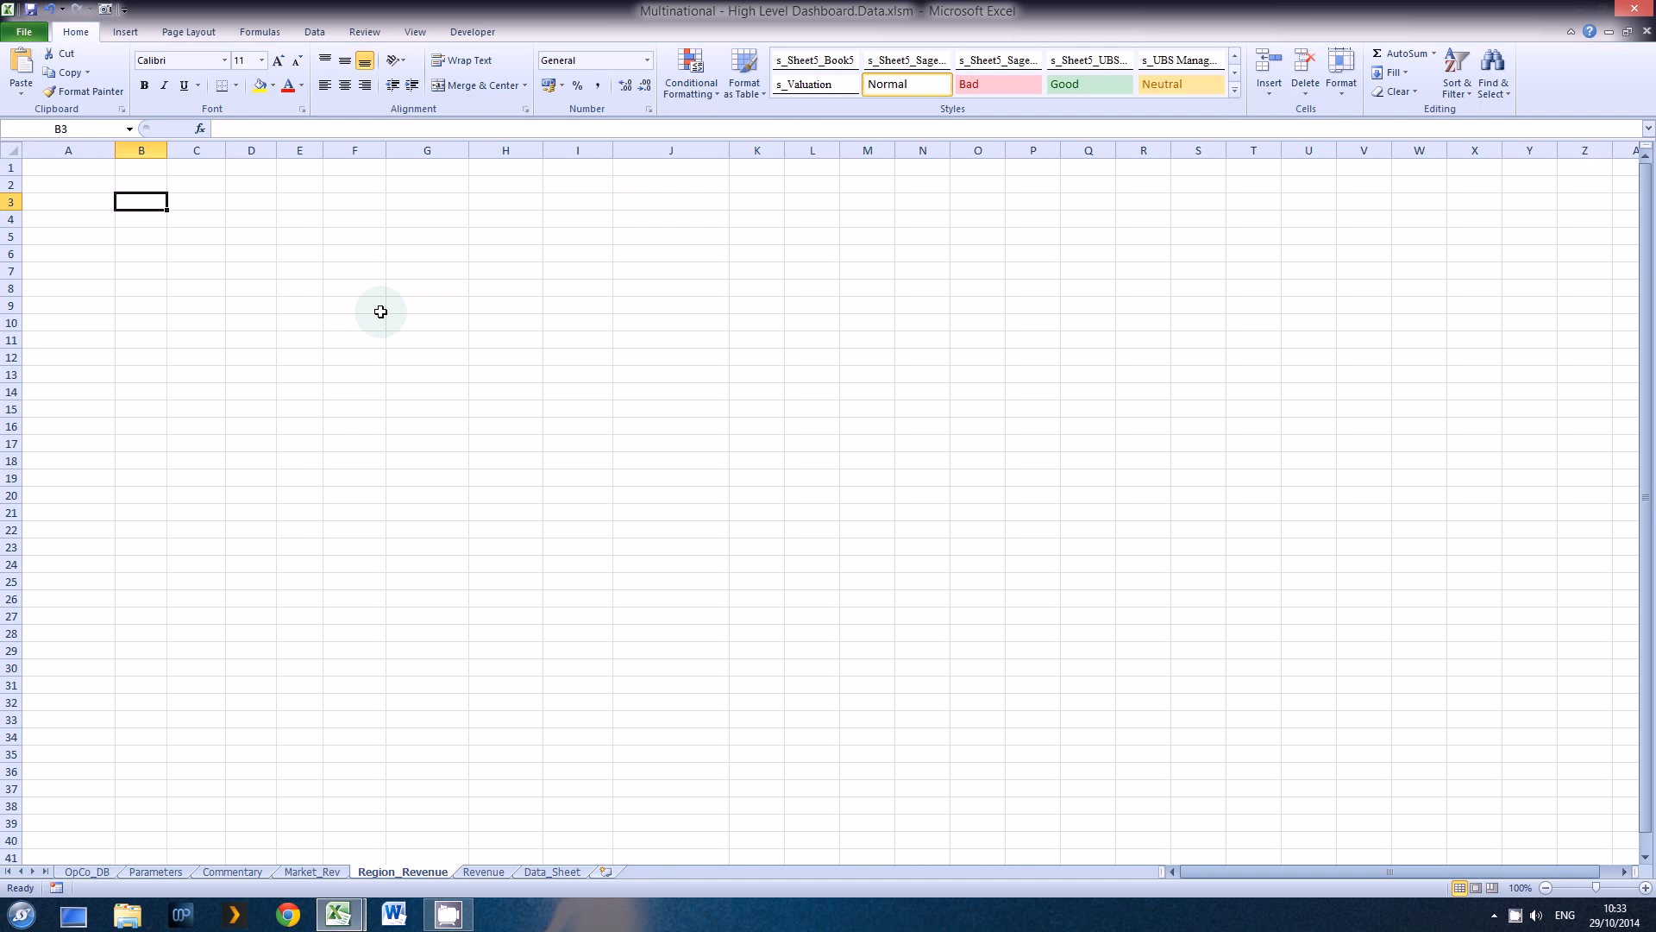
Step: Select cell D14 inside the data table on Data_Sheet and bring up the insert commands
left_click(541, 873)
left_click(385, 342)
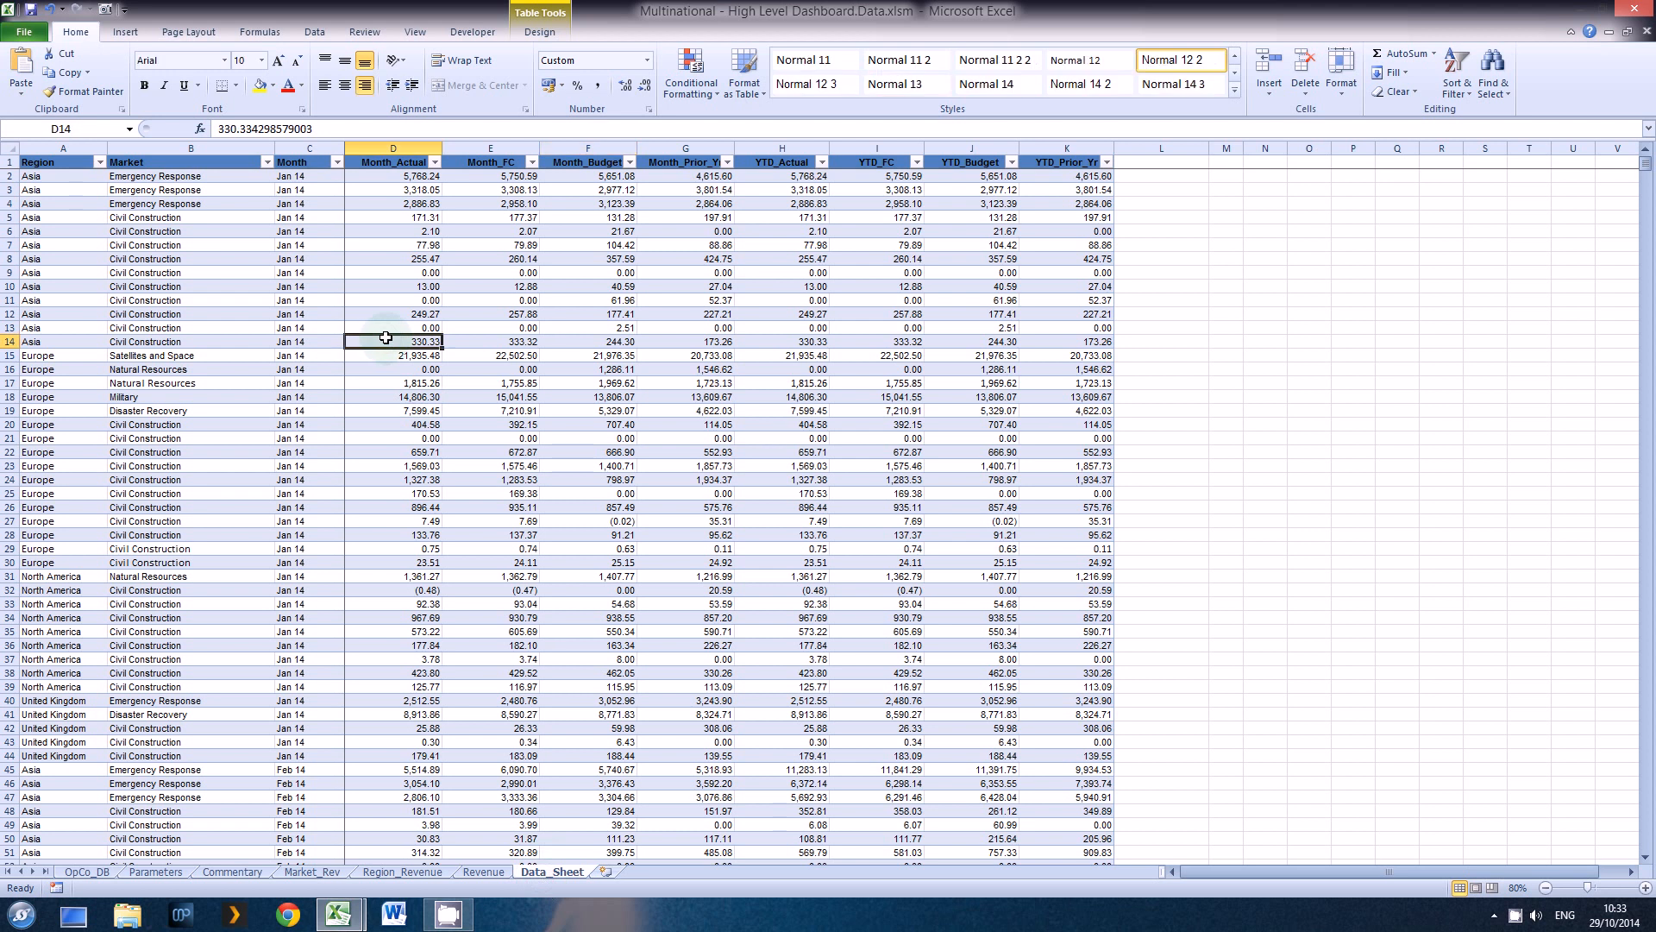
left_click(123, 33)
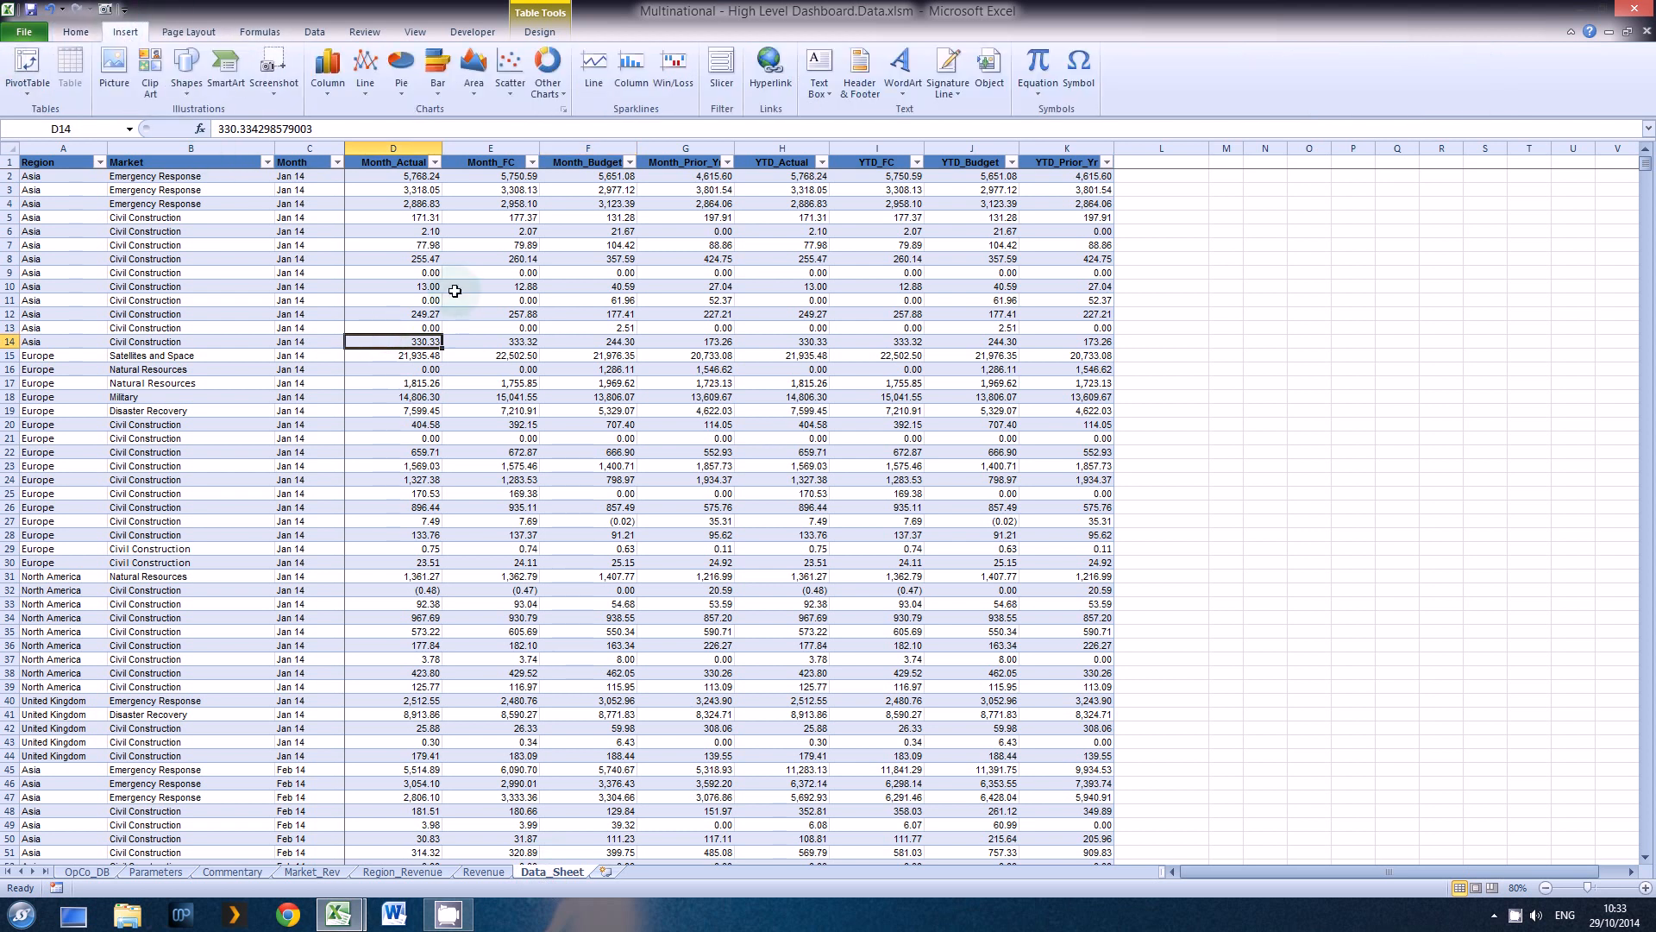
key("alt")
key("d")
key("p")
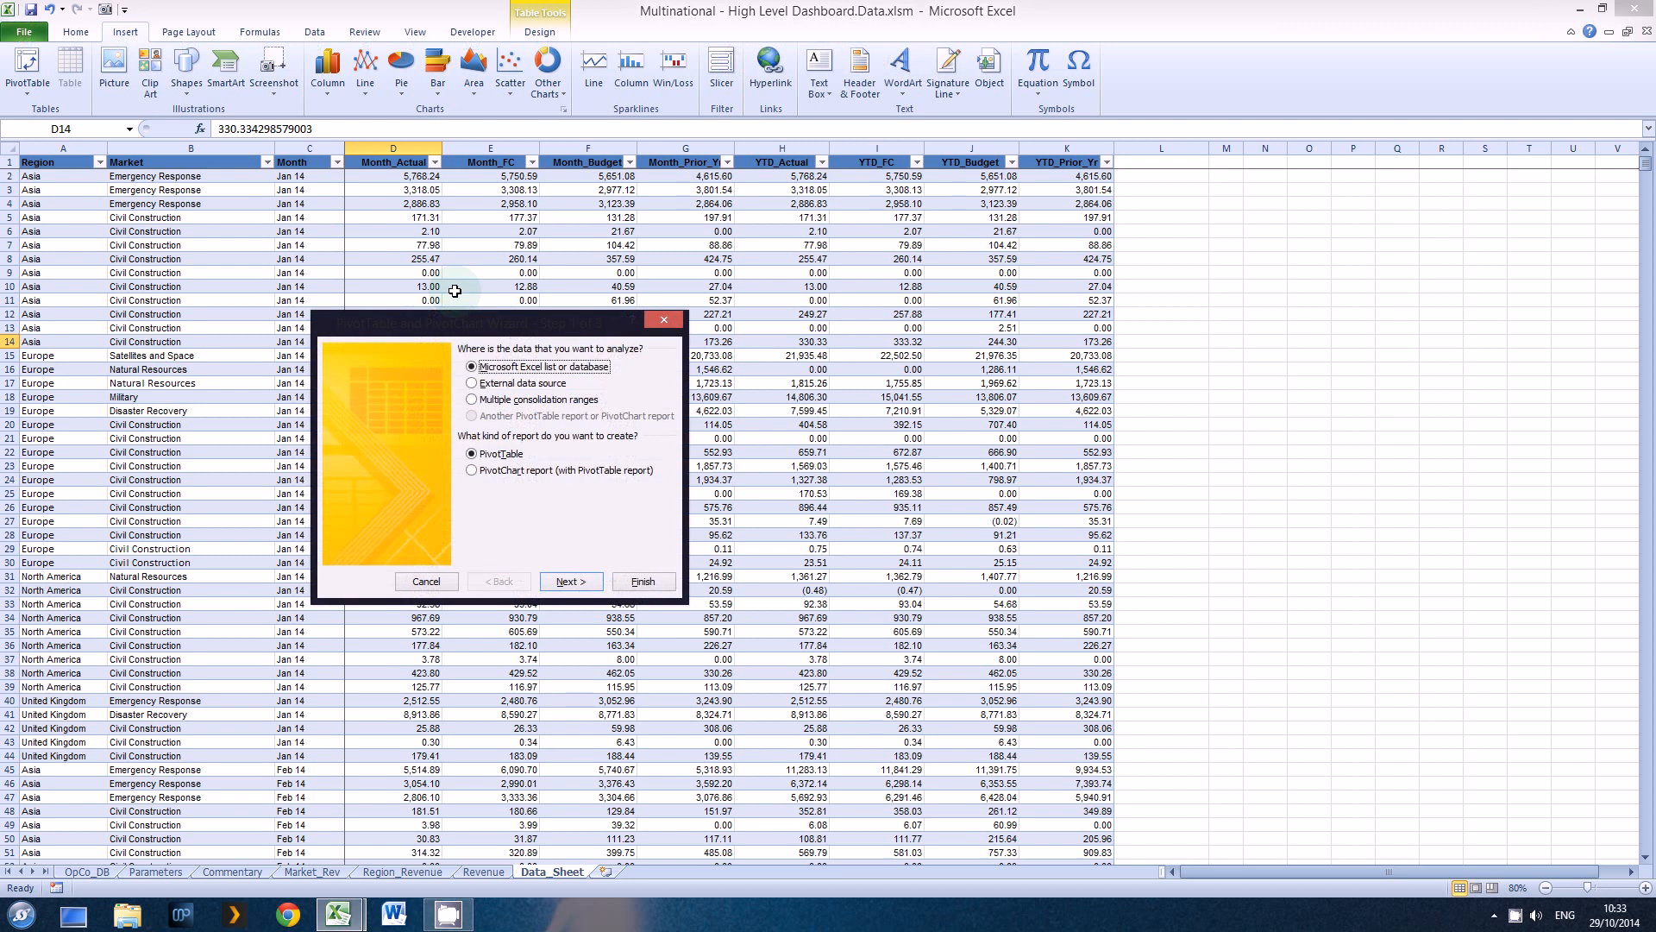
key("Return")
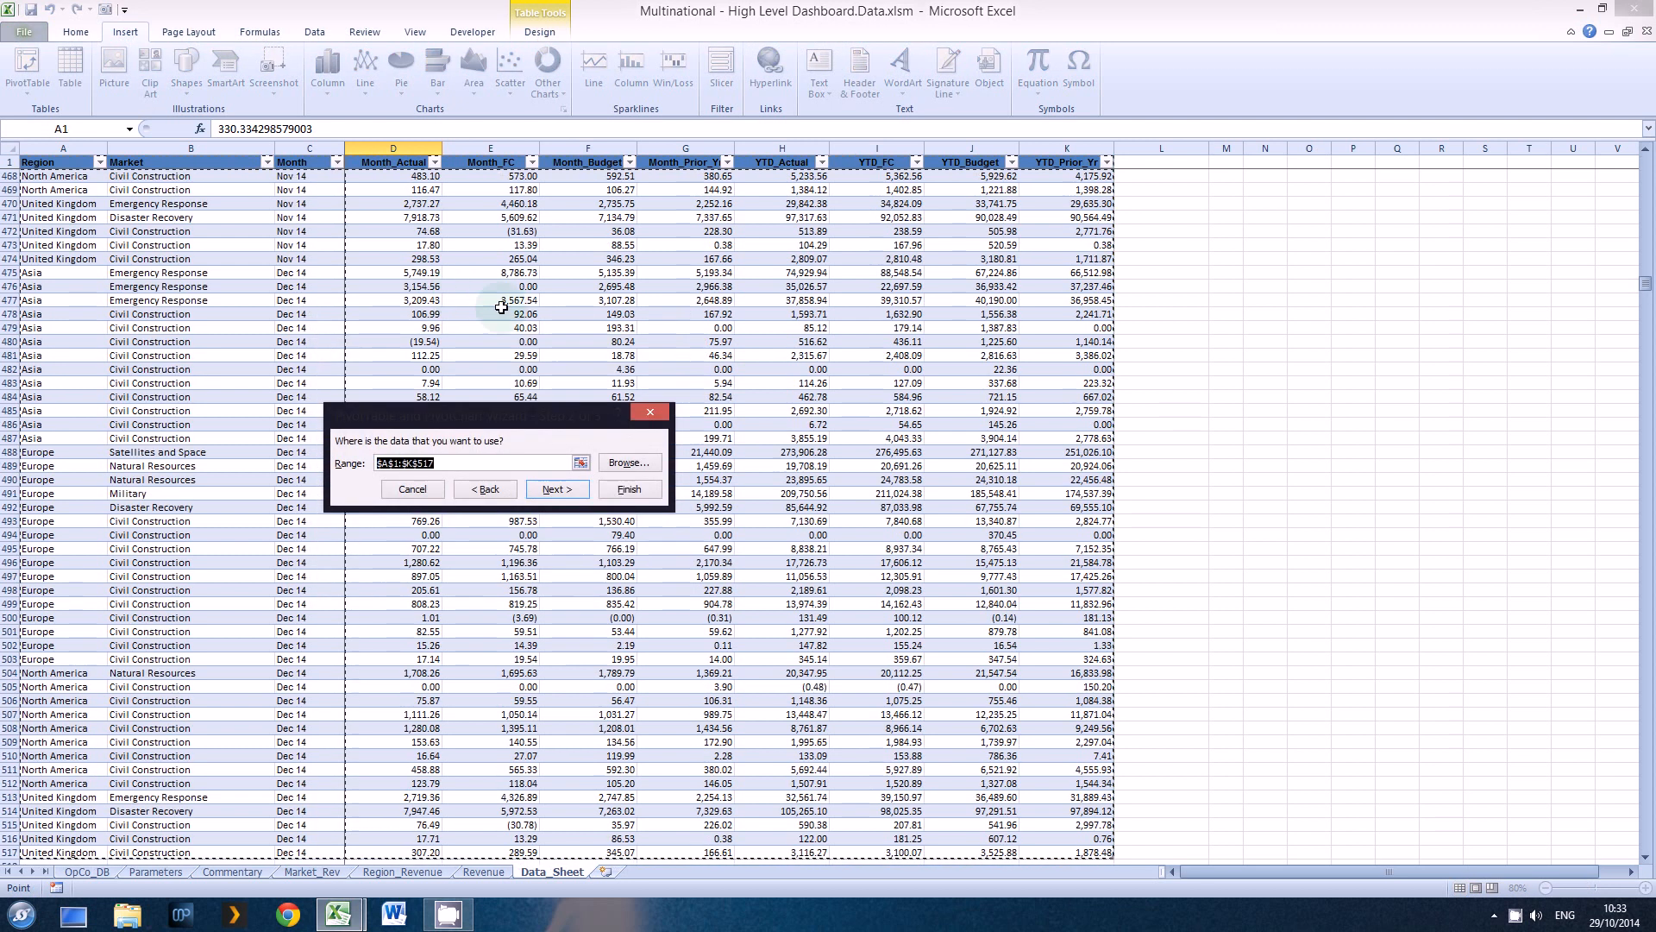
key("Escape")
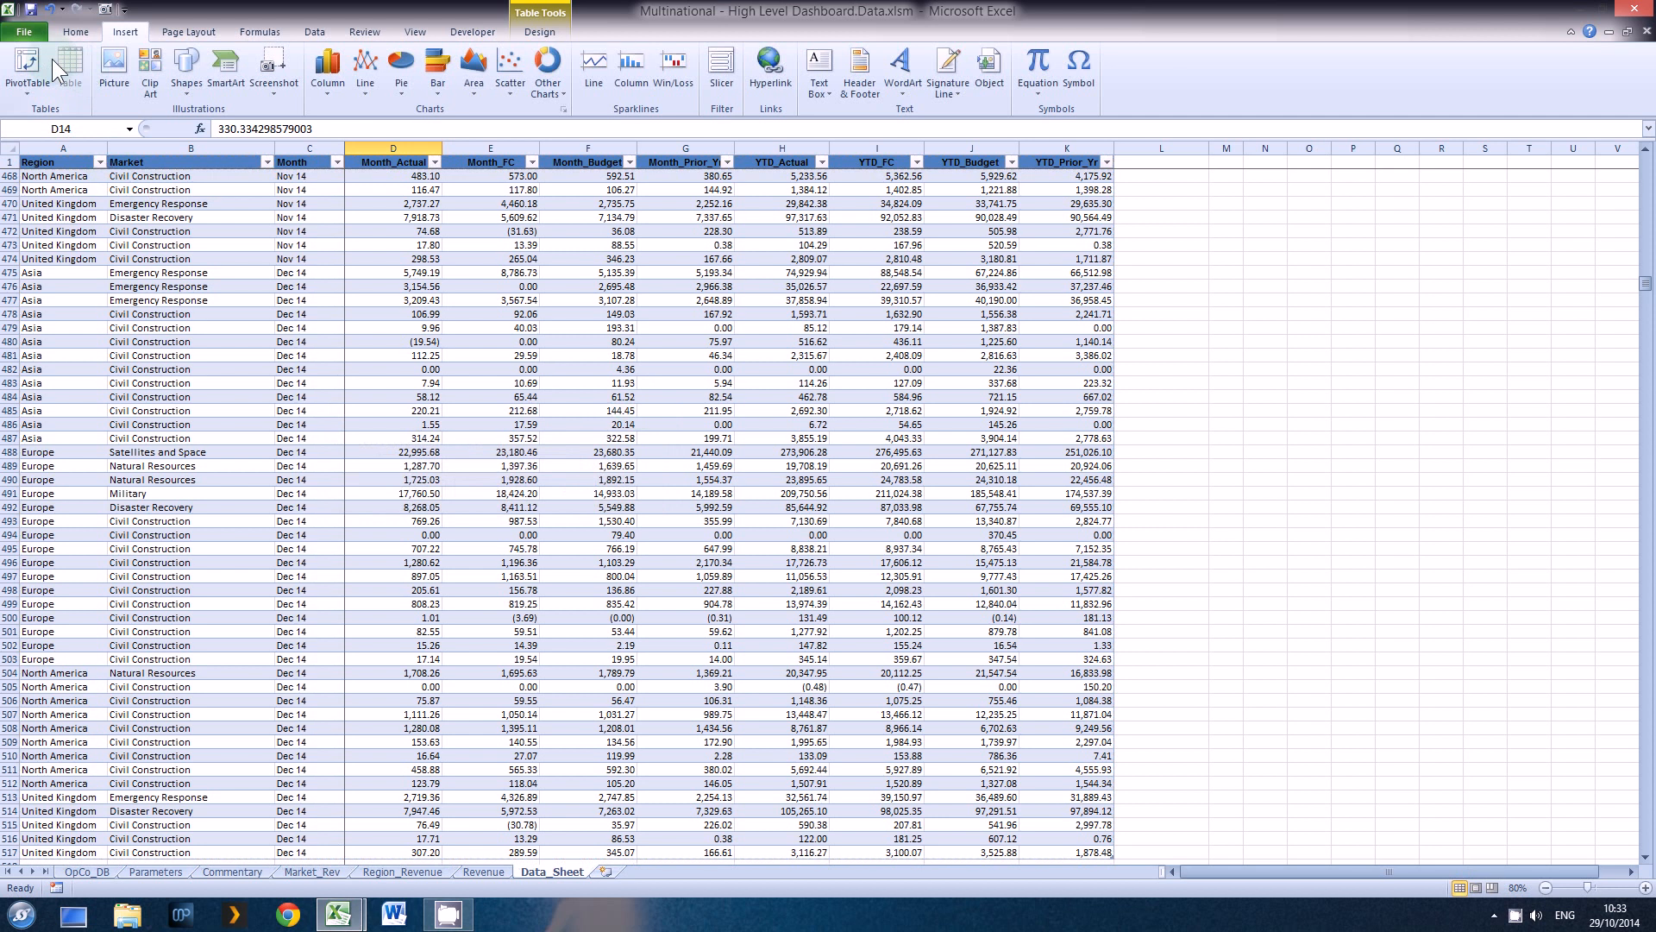
Step: Insert a PivotTable based on Data_Table, placed at cell A1 of the existing Region_Revenue worksheet
left_click(435, 245)
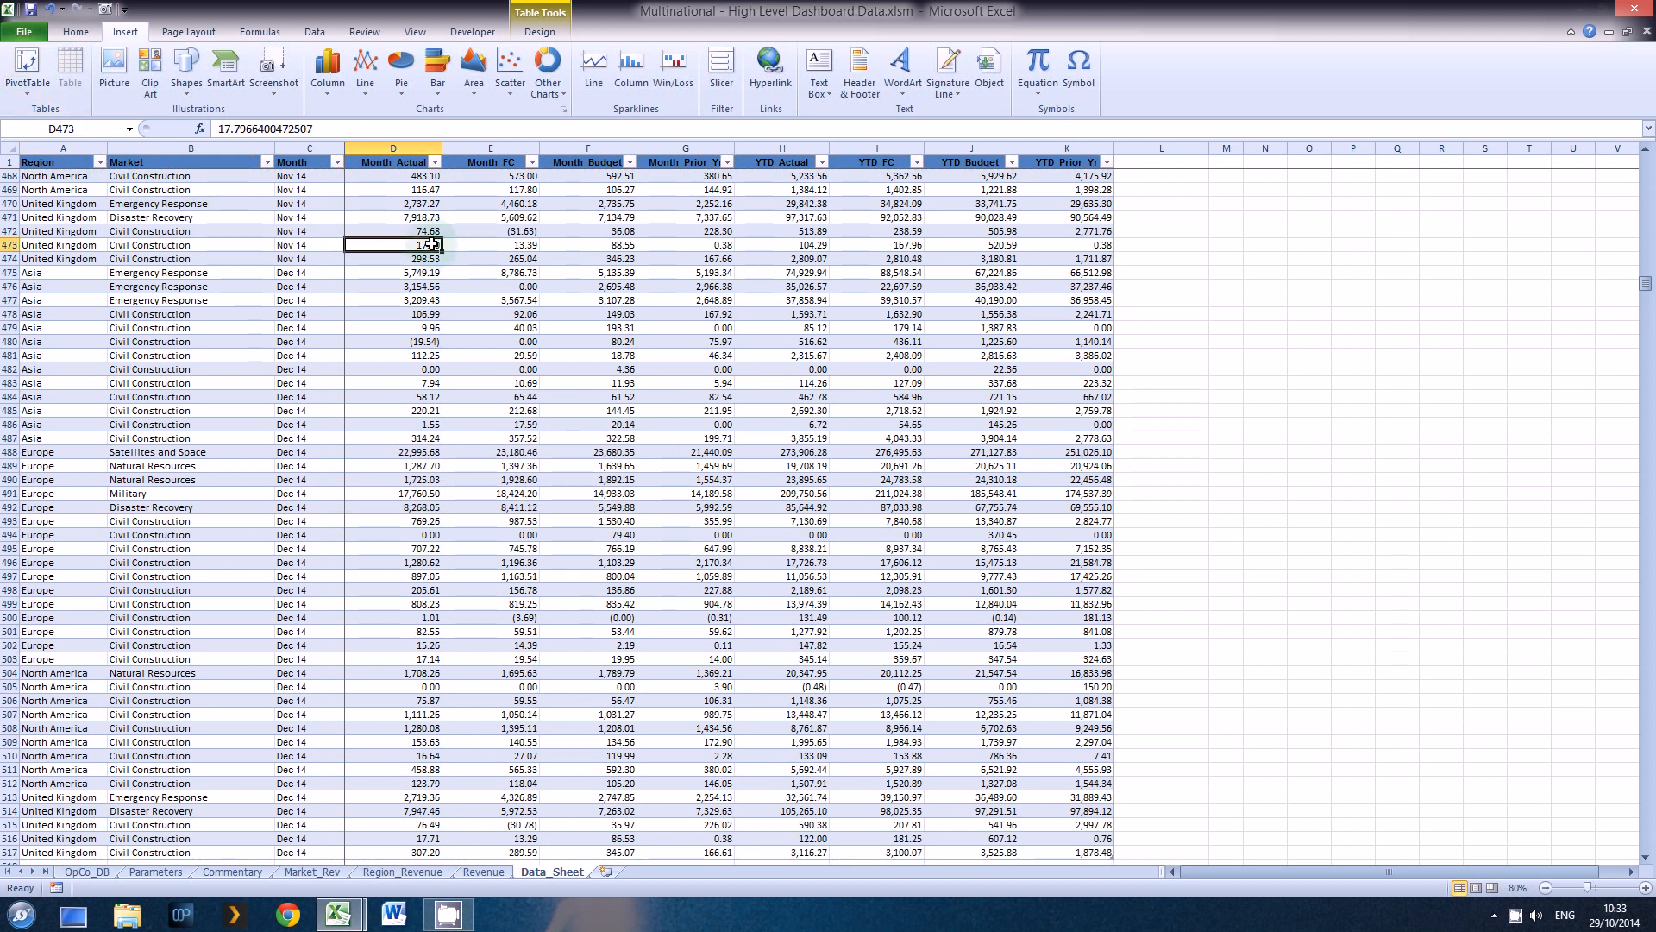
left_click(27, 62)
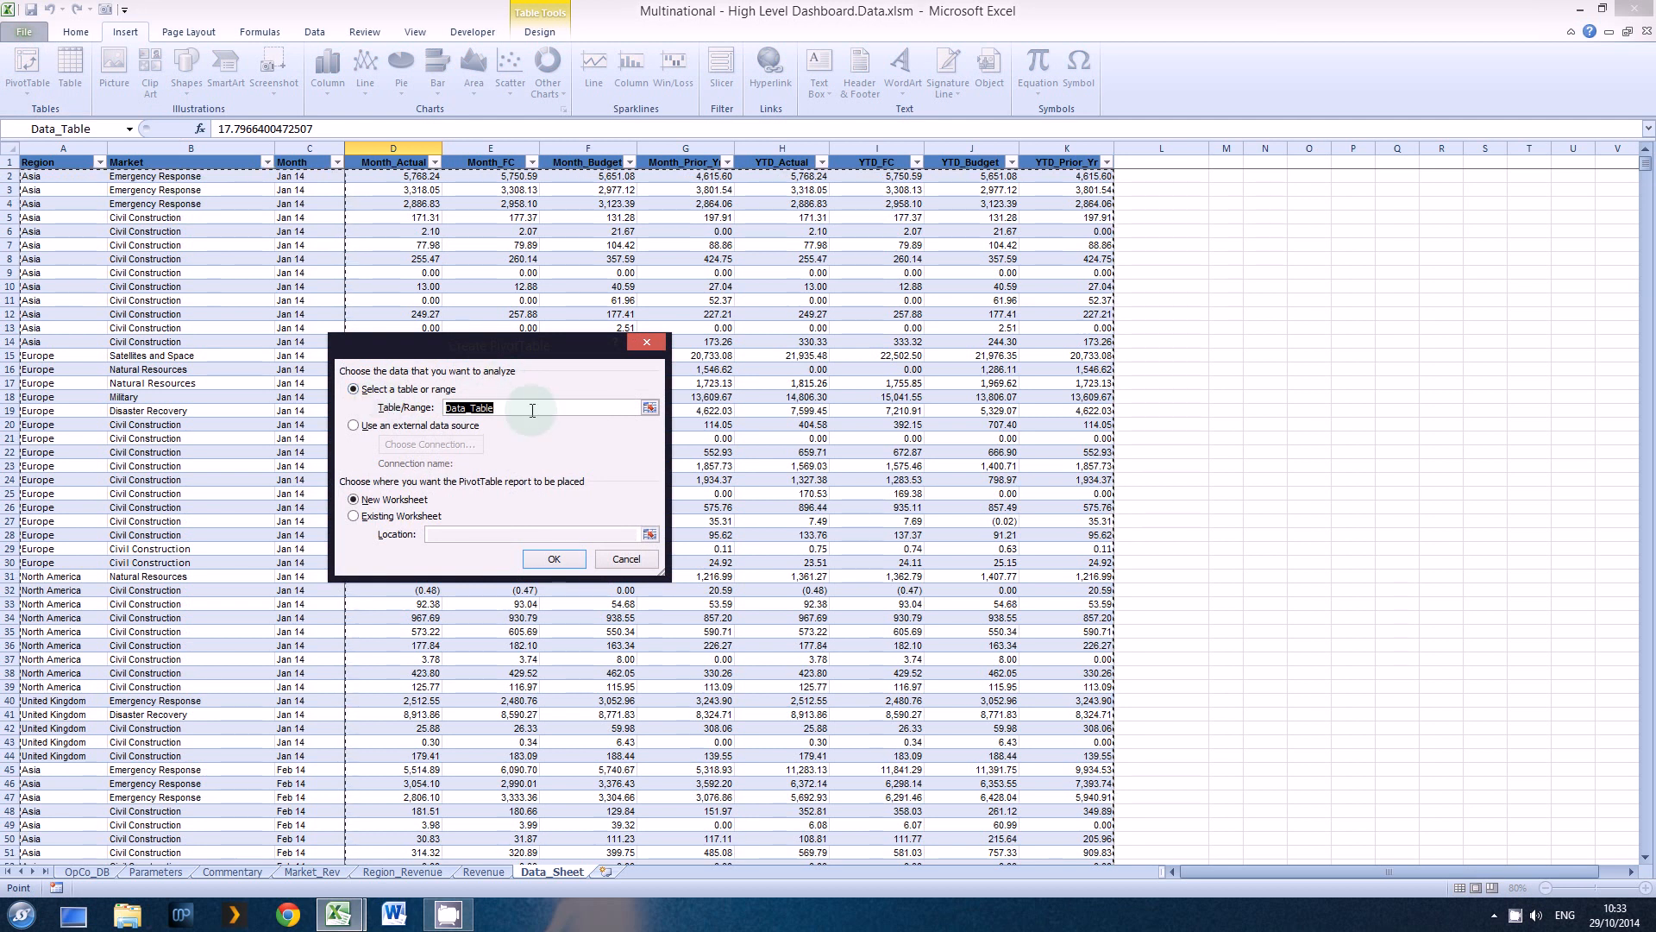
left_click(390, 516)
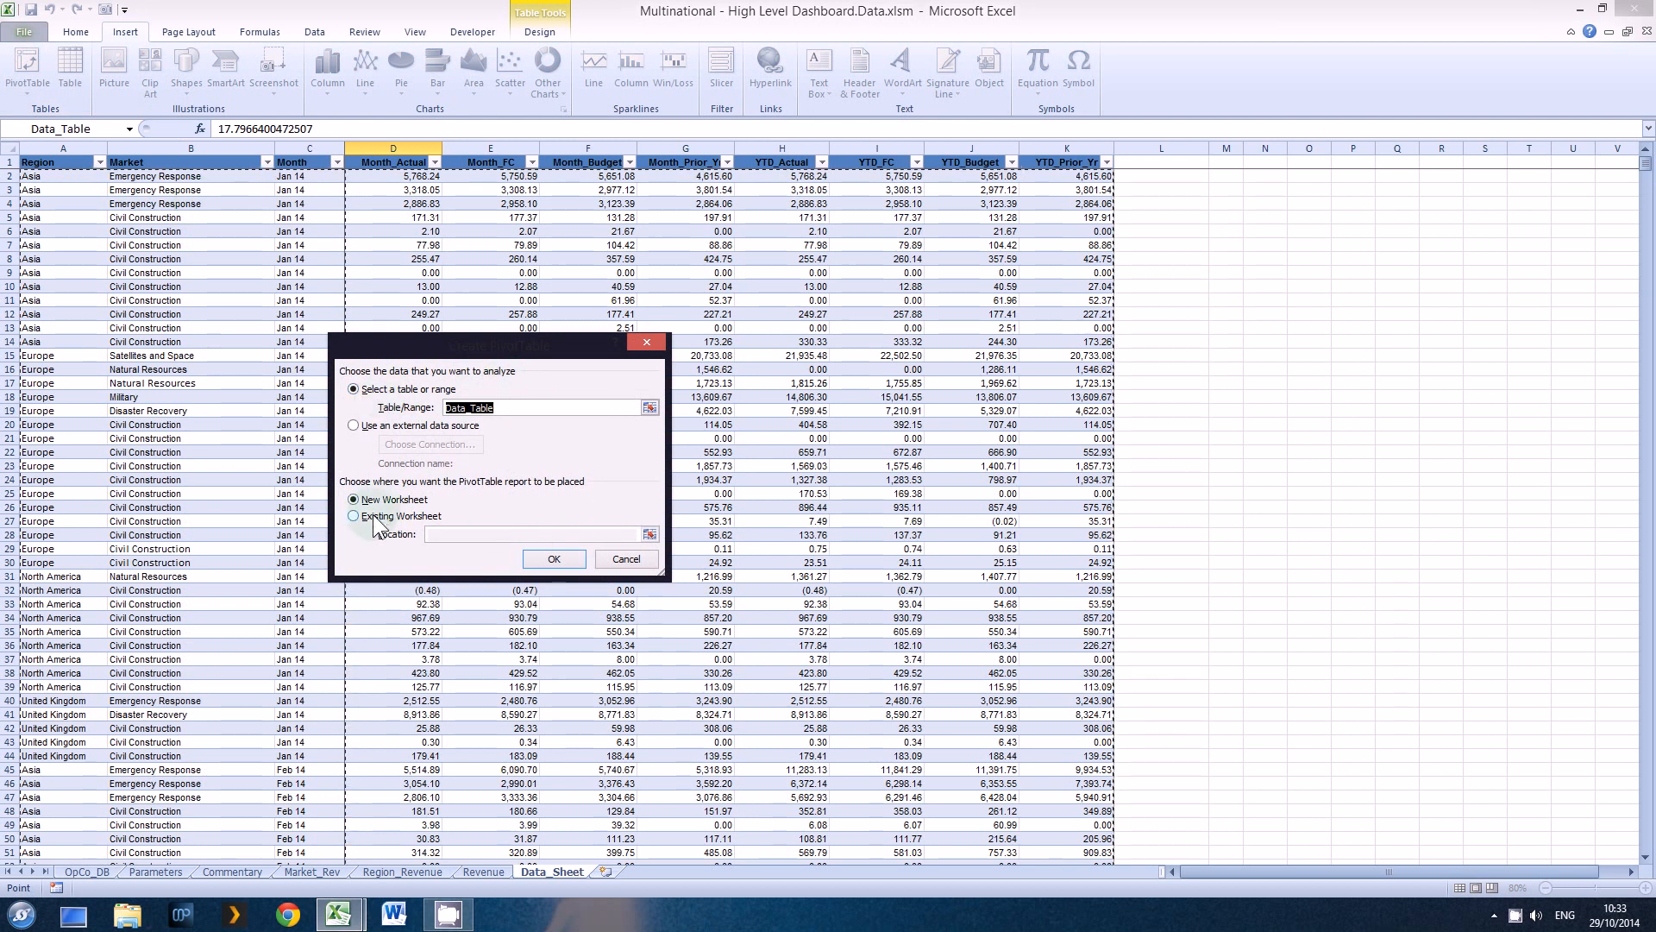
left_click(649, 534)
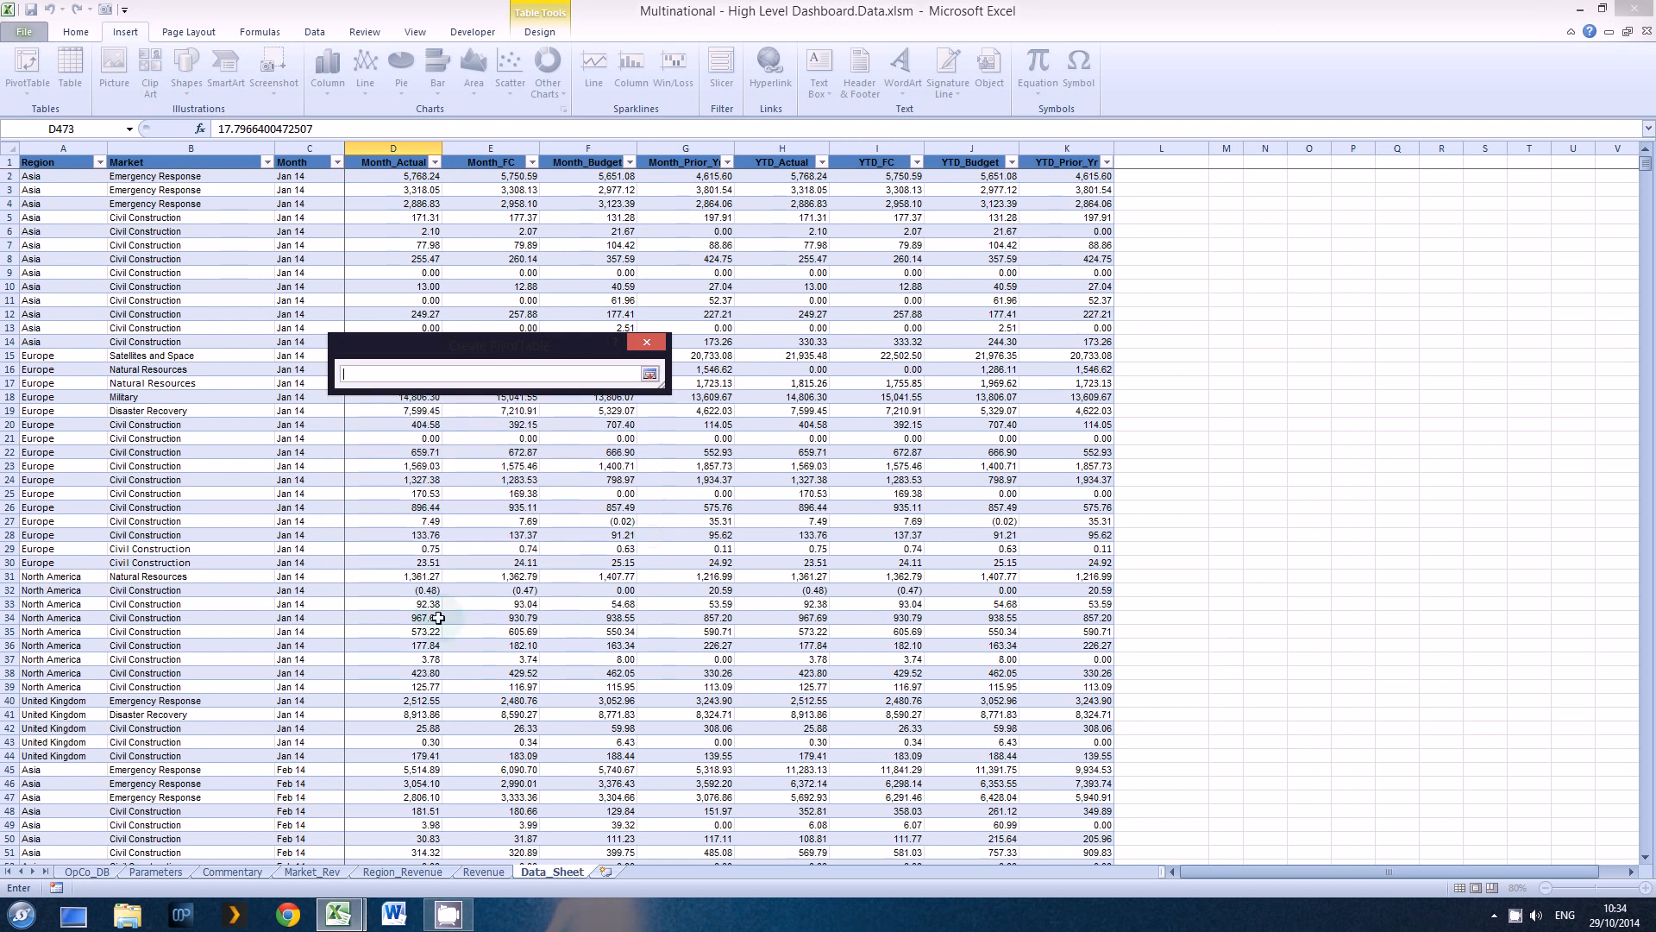
left_click(397, 873)
left_click(78, 166)
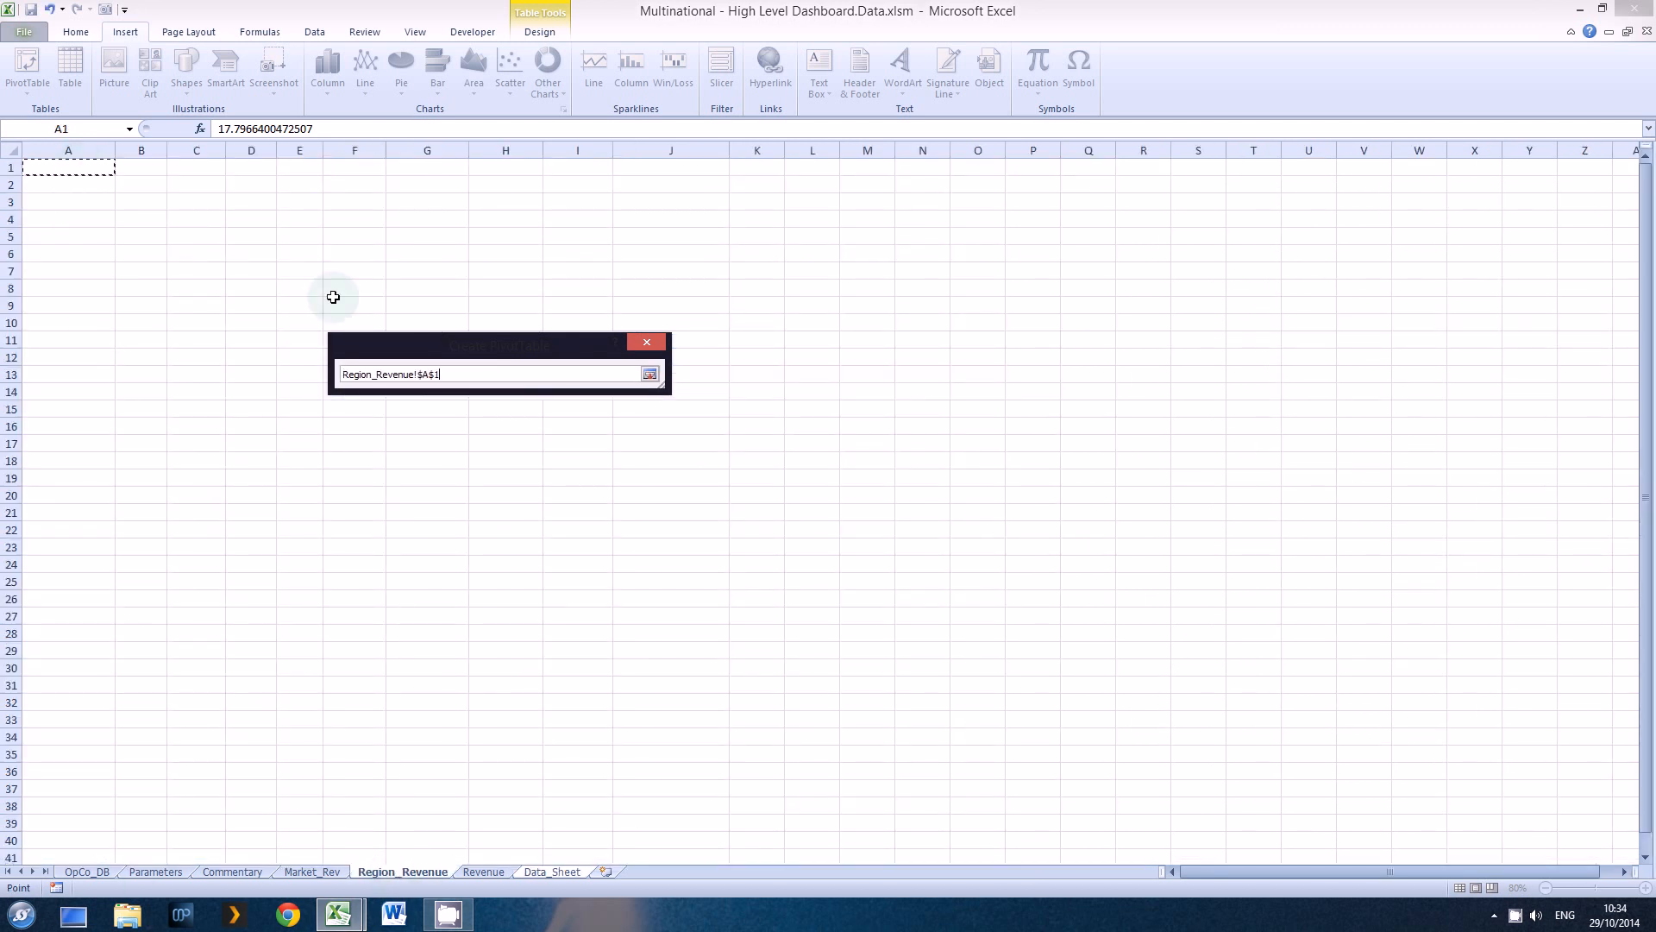
left_click(648, 372)
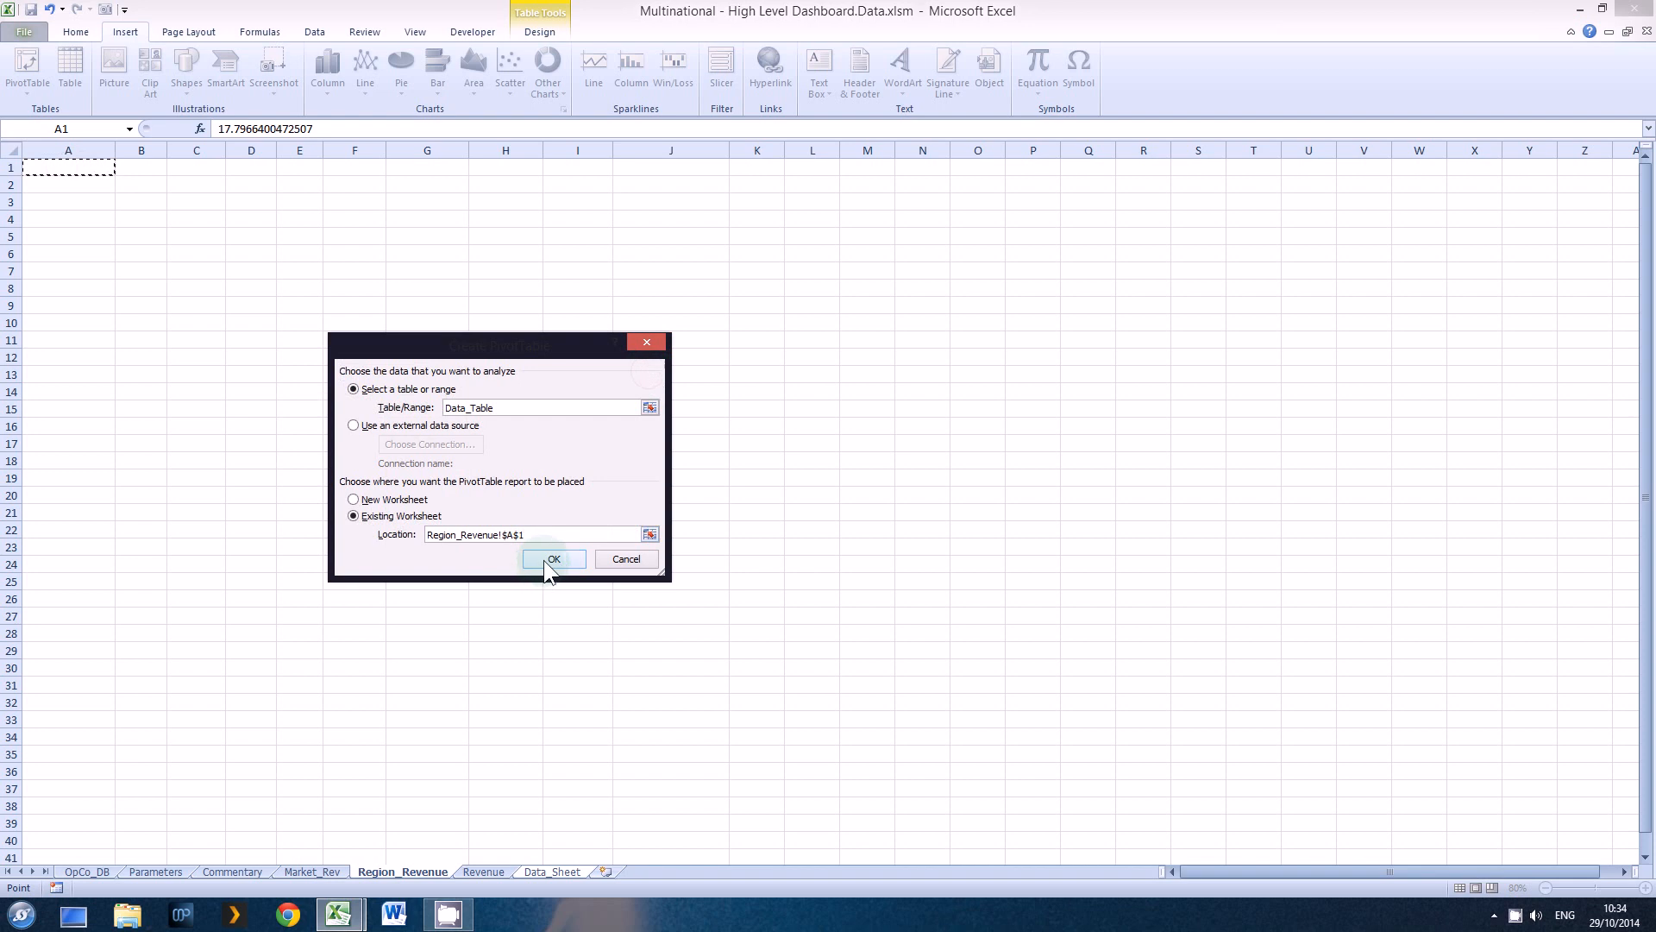
left_click(545, 561)
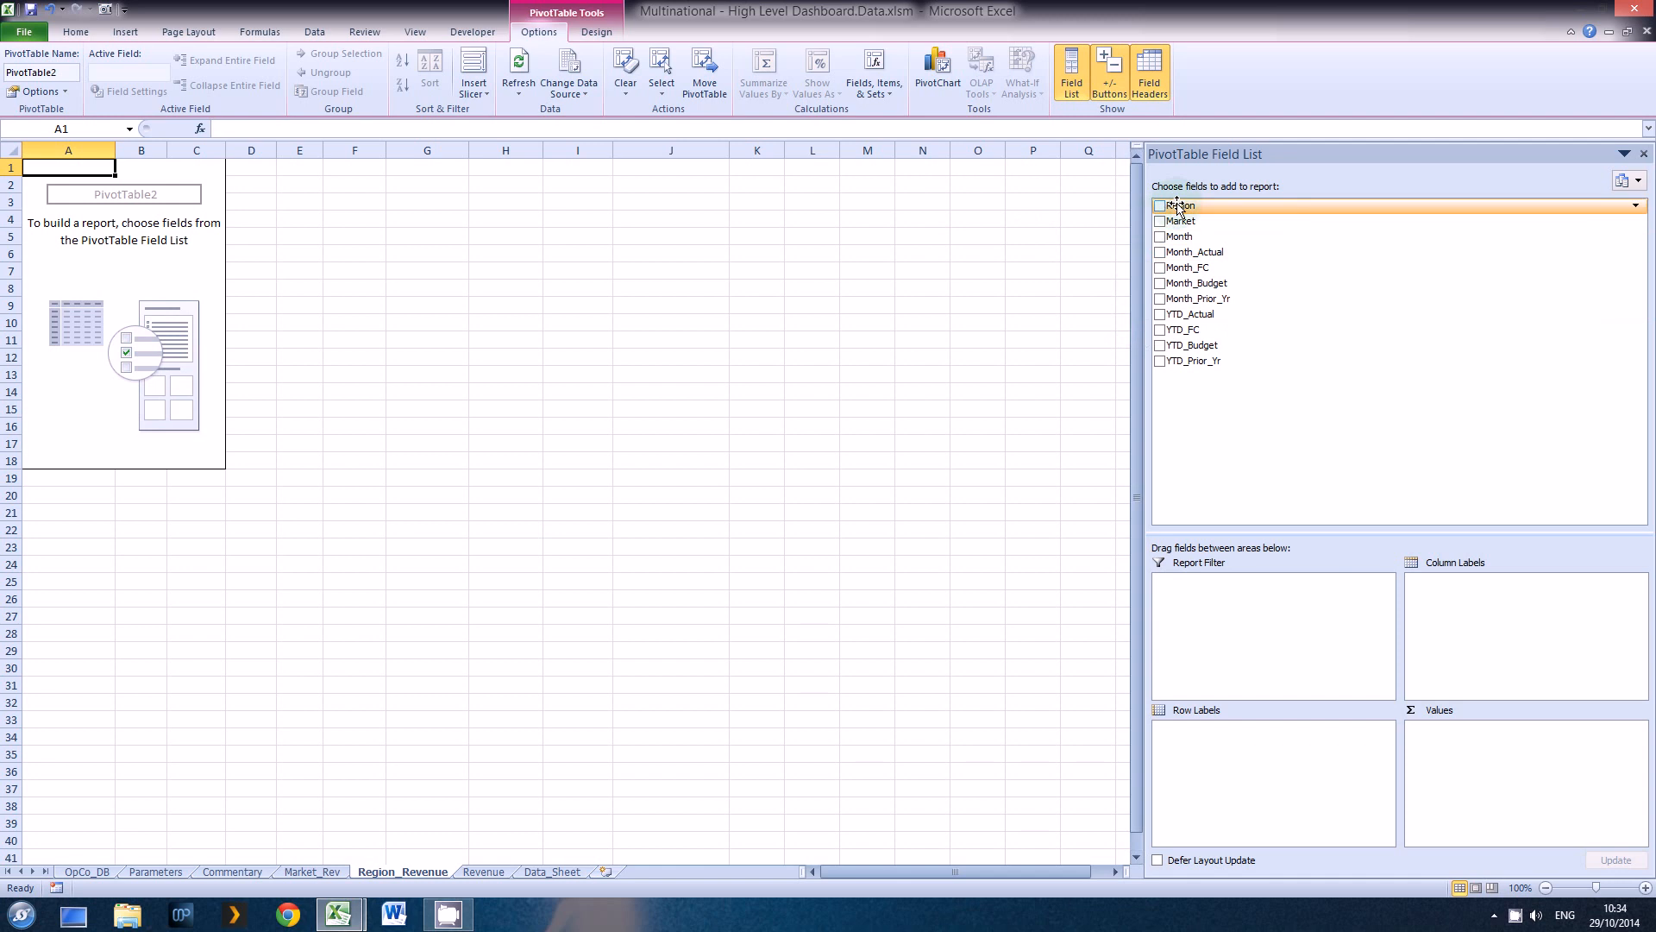
Step: Lay out the pivot table with Region as row labels and Month as the report filter
left_click_drag(1179, 207, 1208, 747)
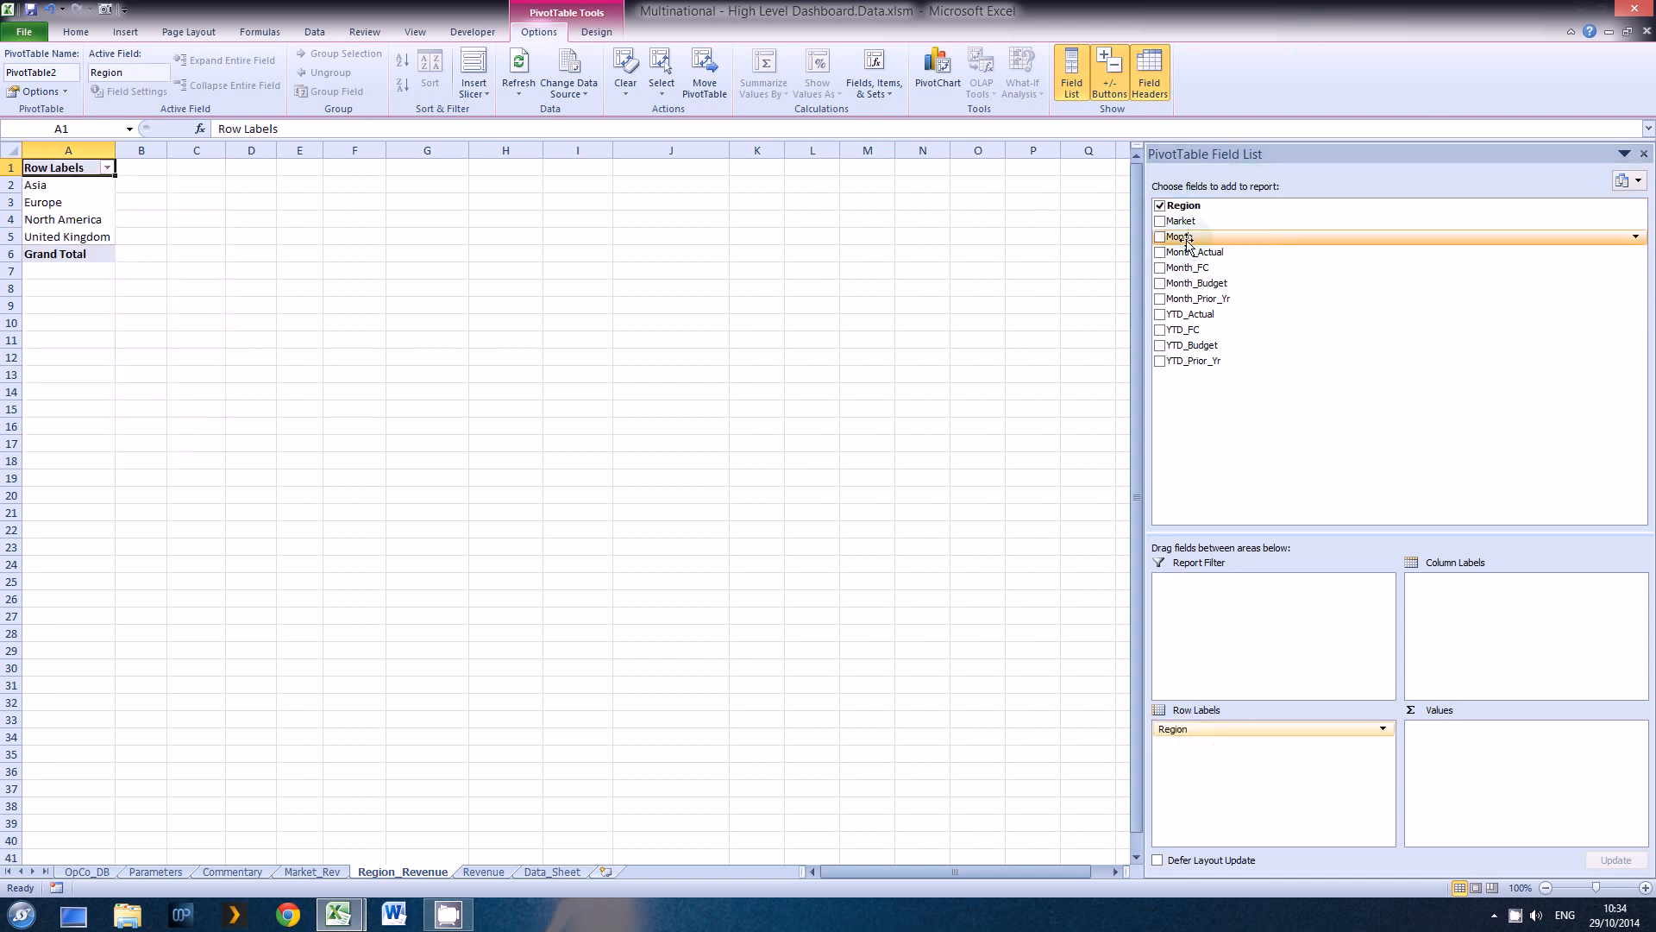
left_click_drag(1187, 242, 1199, 623)
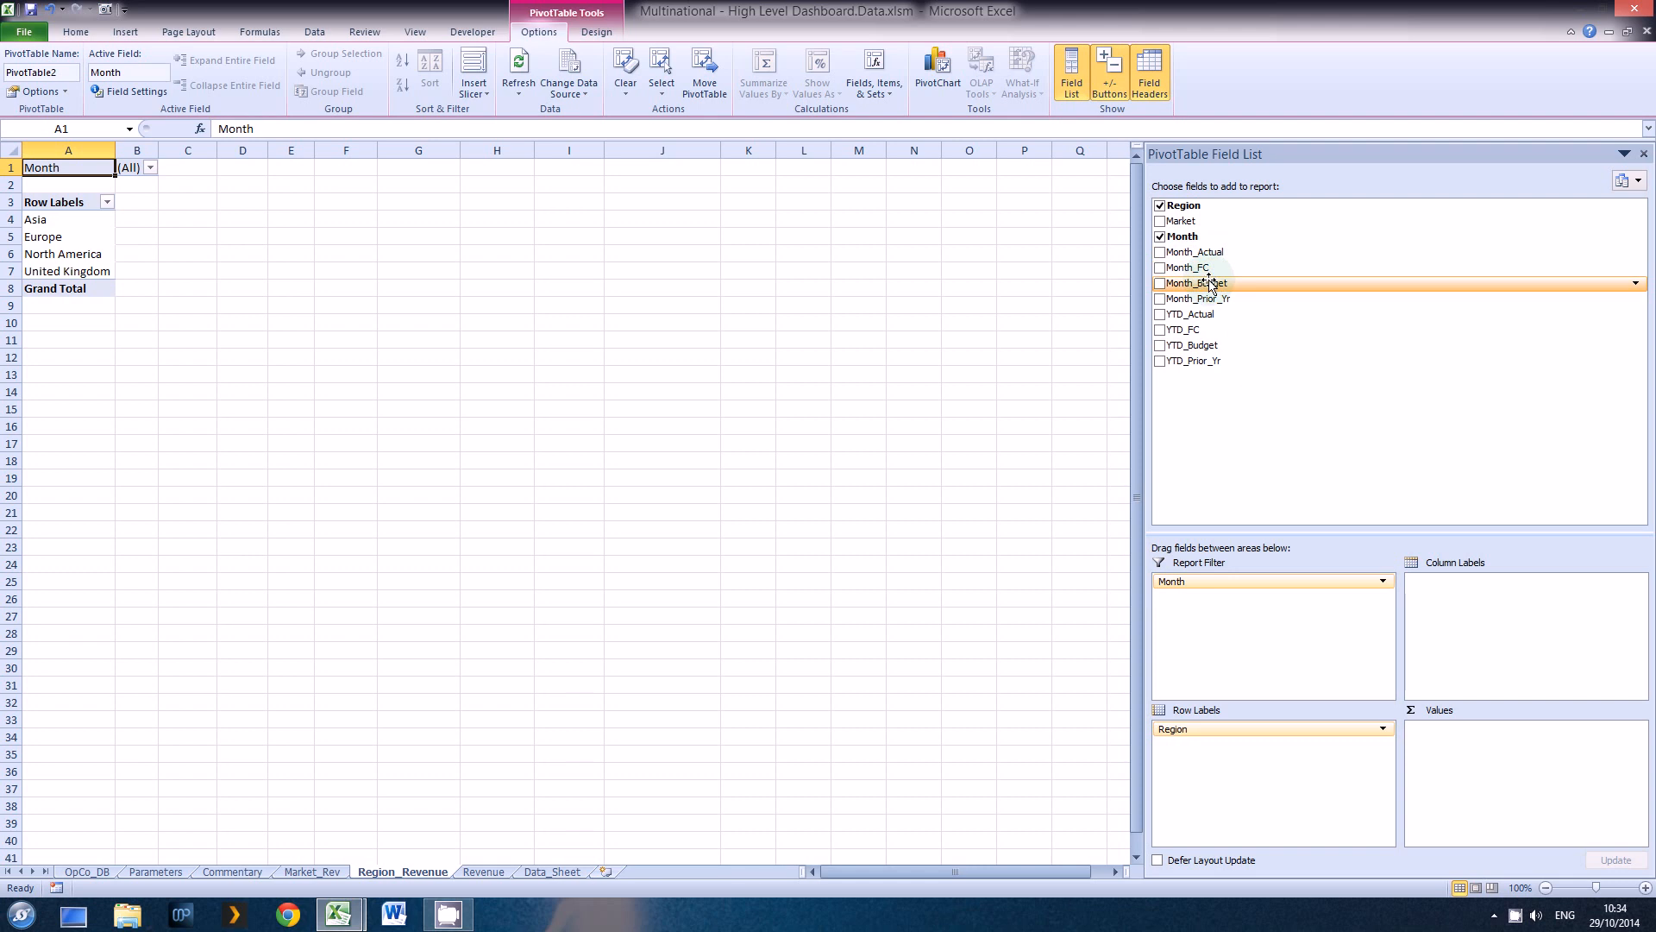
Step: Check the column order on the Parameters sheet and add Month_Actual, Month_Prior_Yr, Month_Budget and Month_FC as summed values to the Region_Revenue pivot table
key("alt+Tab")
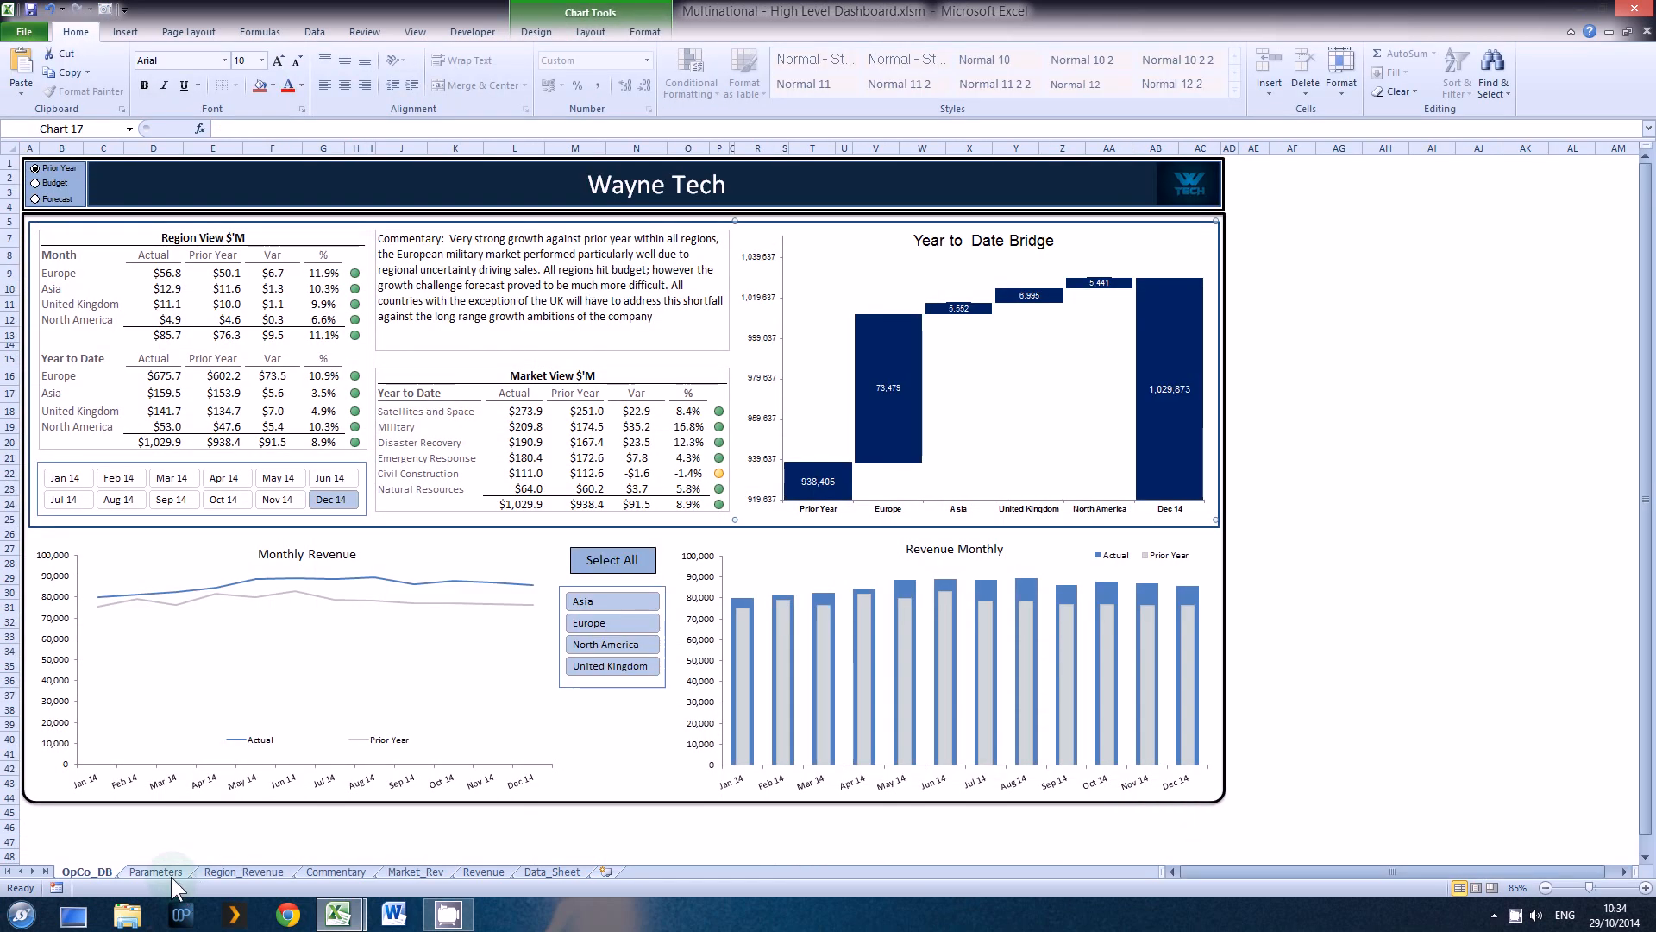
key("alt+Tab")
left_click(159, 871)
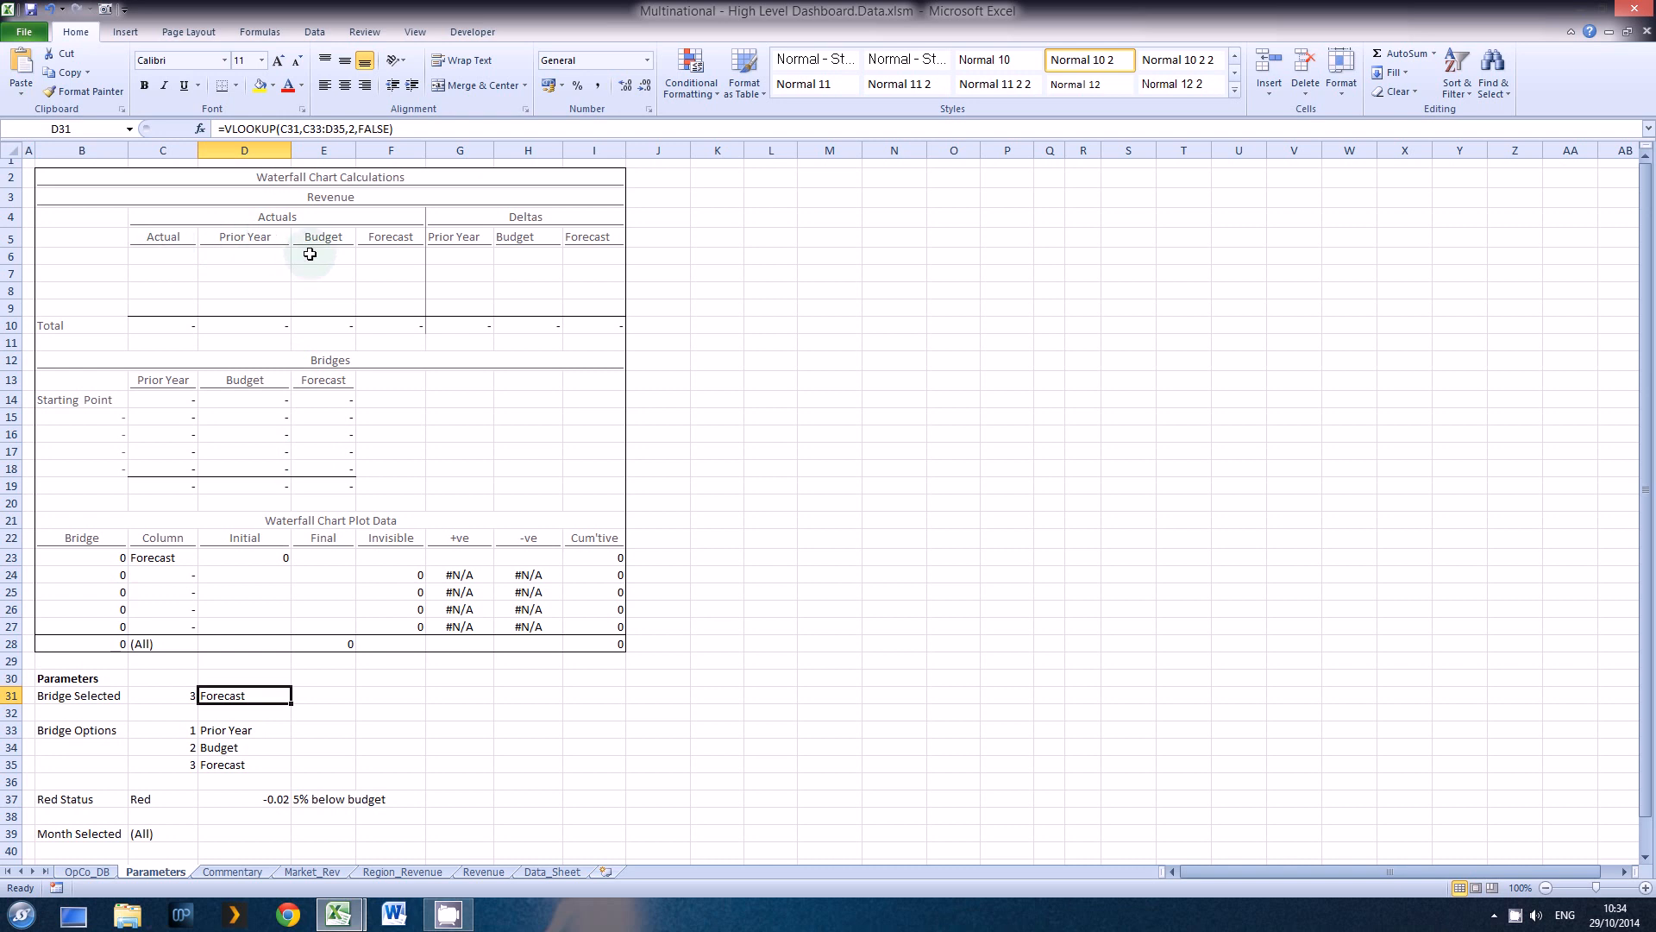
left_click(371, 872)
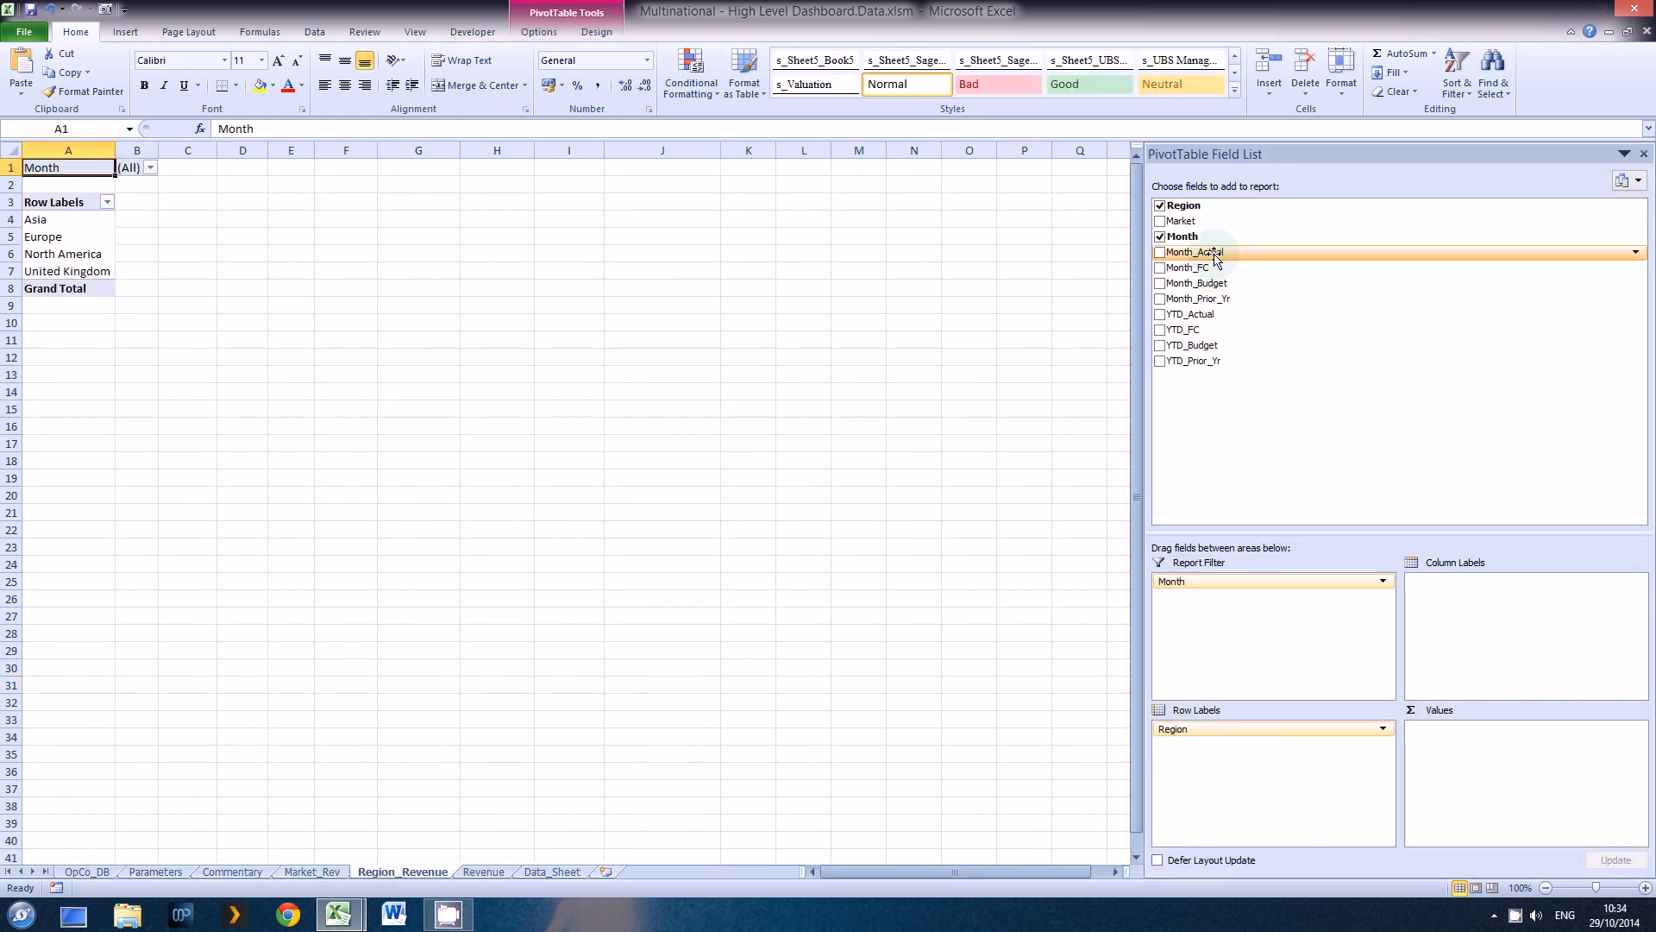
left_click_drag(1216, 252, 1458, 782)
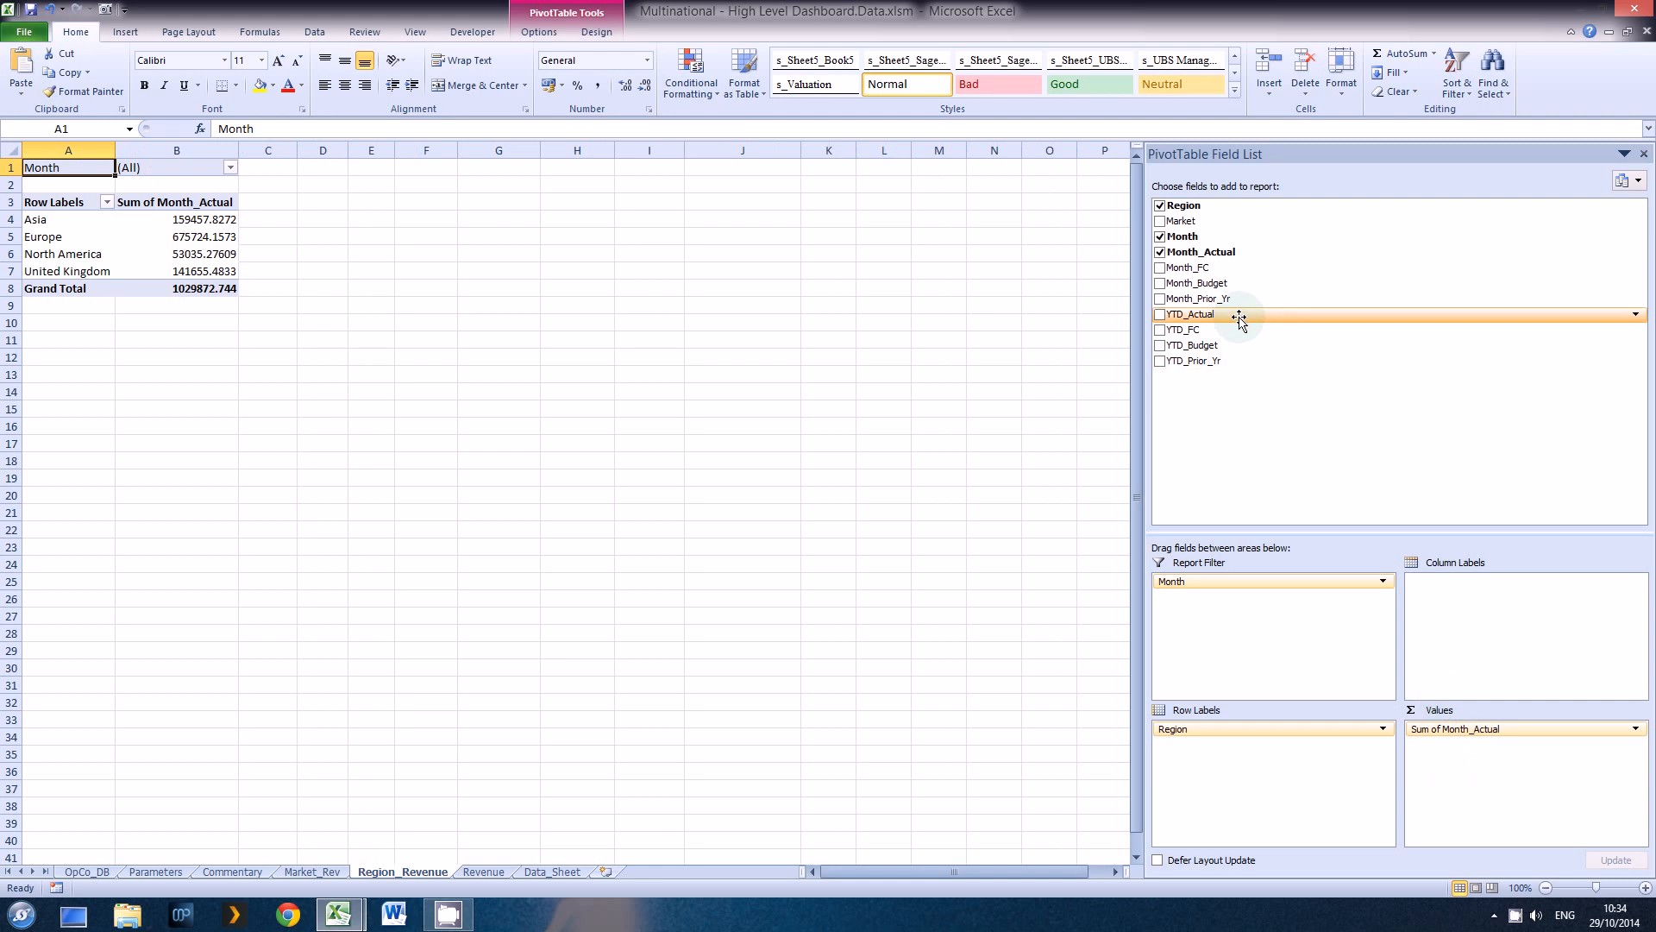
left_click_drag(1225, 300, 1475, 810)
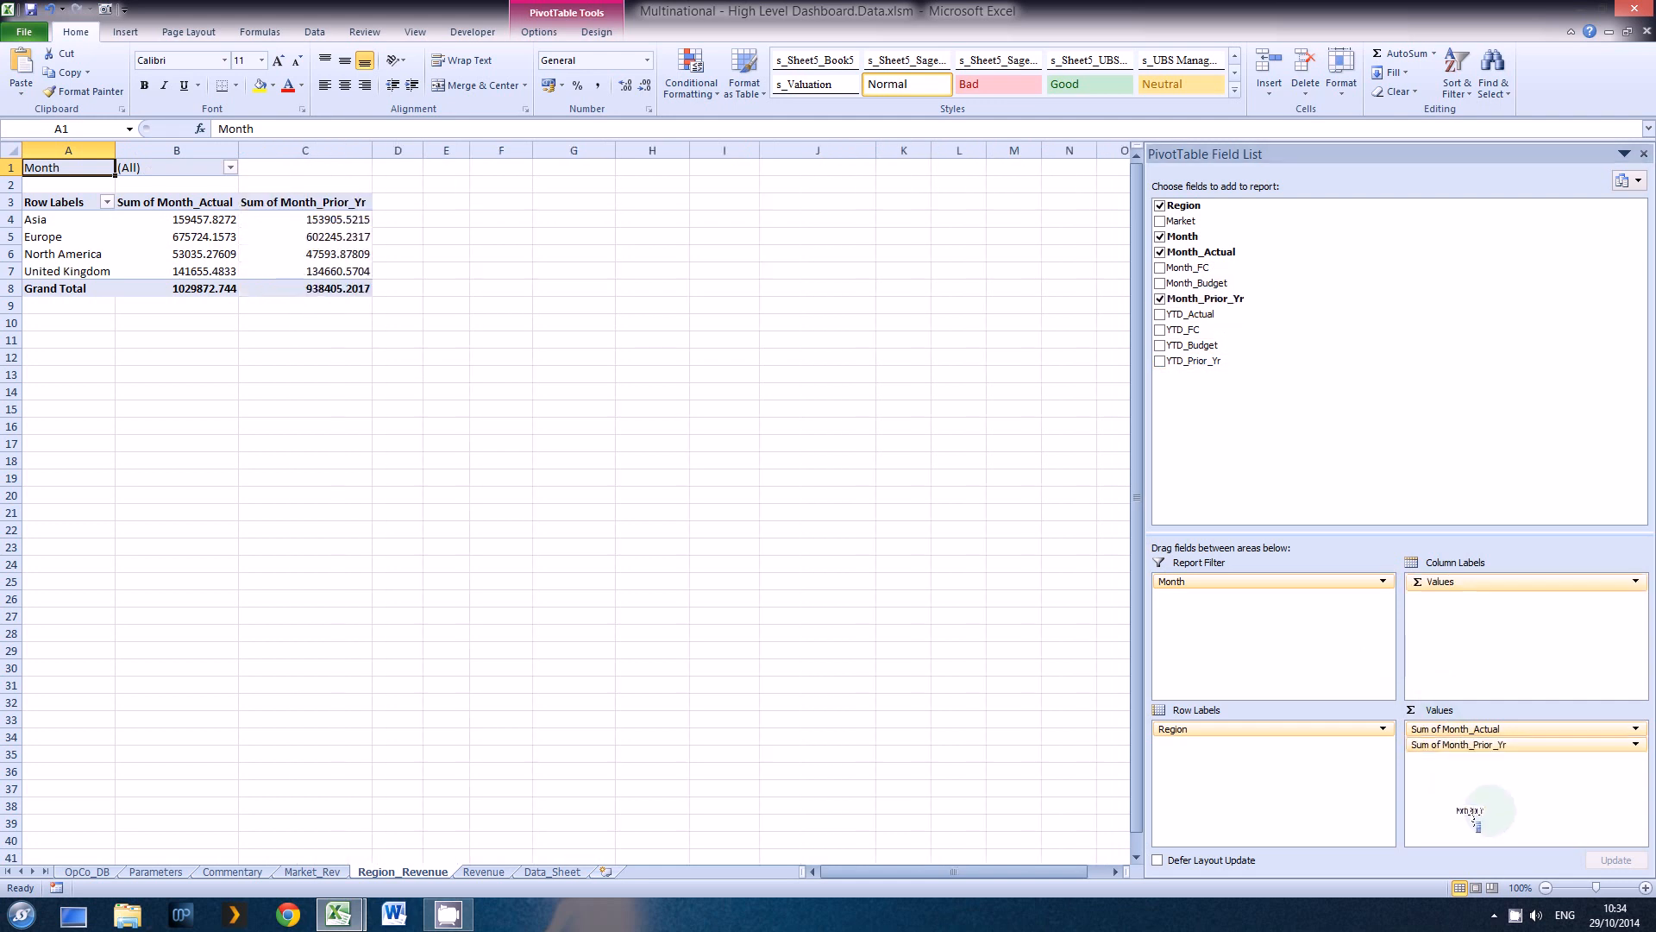
left_click_drag(1212, 289, 1460, 784)
left_click_drag(1209, 272, 1471, 783)
Step: Add YTD_Actual, YTD_Prior_Yr, YTD_Budget and YTD_FC as further summed values, and close the field list
left_click_drag(1209, 319, 1443, 800)
left_click_drag(1207, 362, 1499, 820)
left_click_drag(1206, 352, 1445, 824)
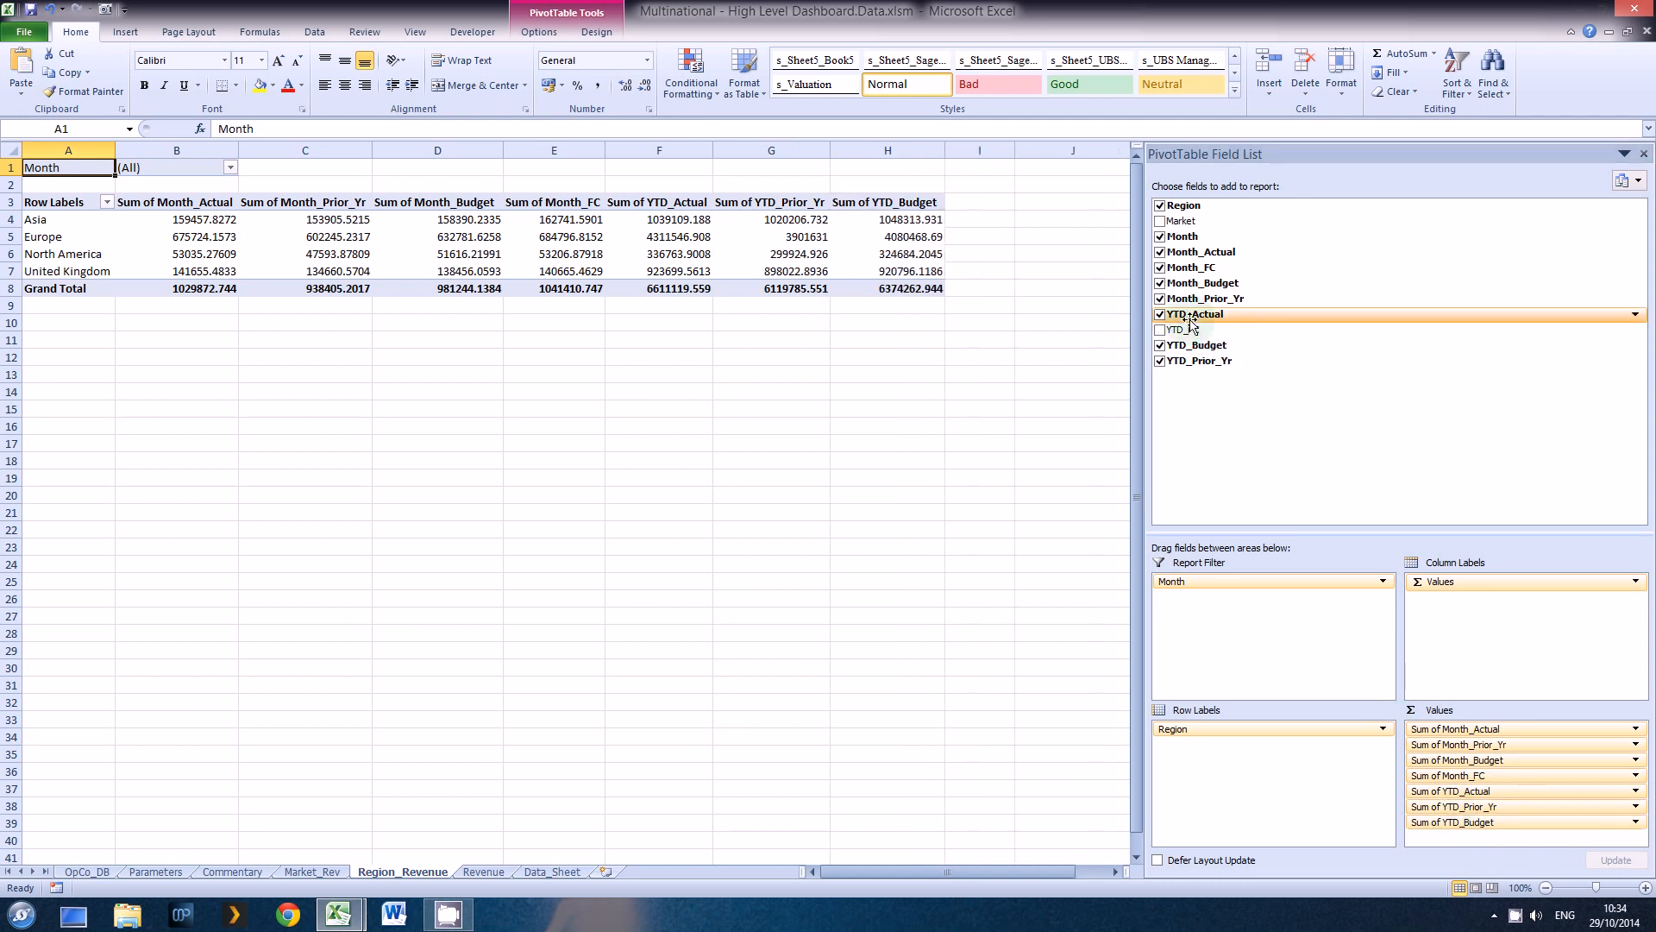
mouse_move(1184, 329)
left_mouse_down()
mouse_move(1450, 798)
mouse_move(1448, 828)
left_mouse_up()
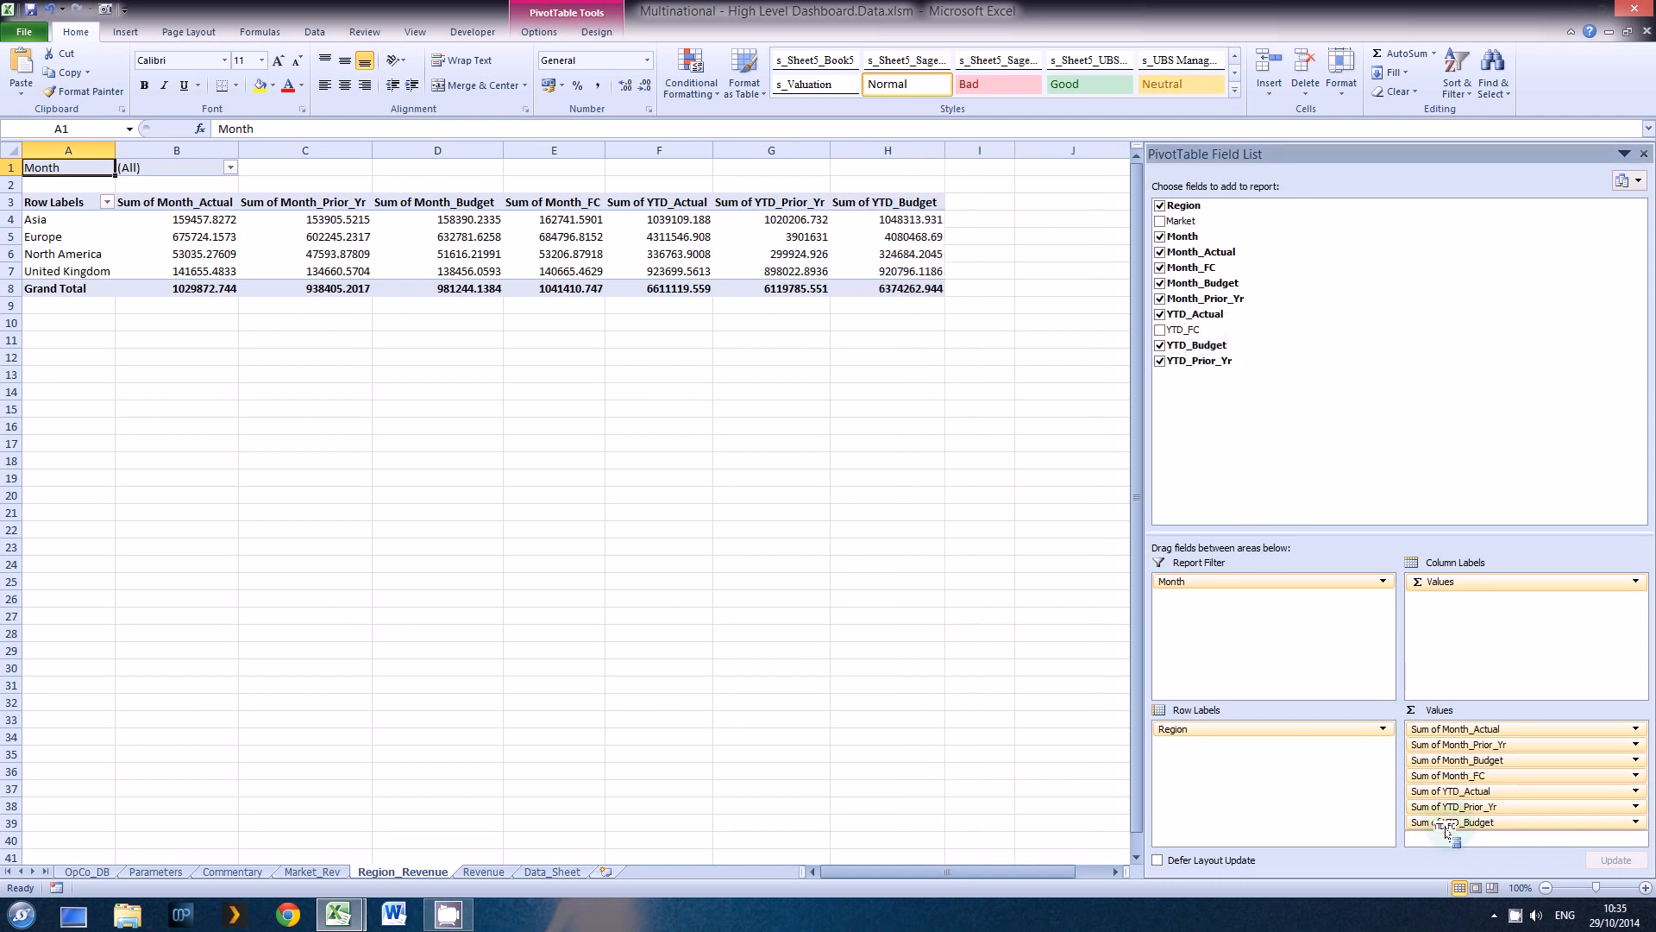
left_click(1643, 153)
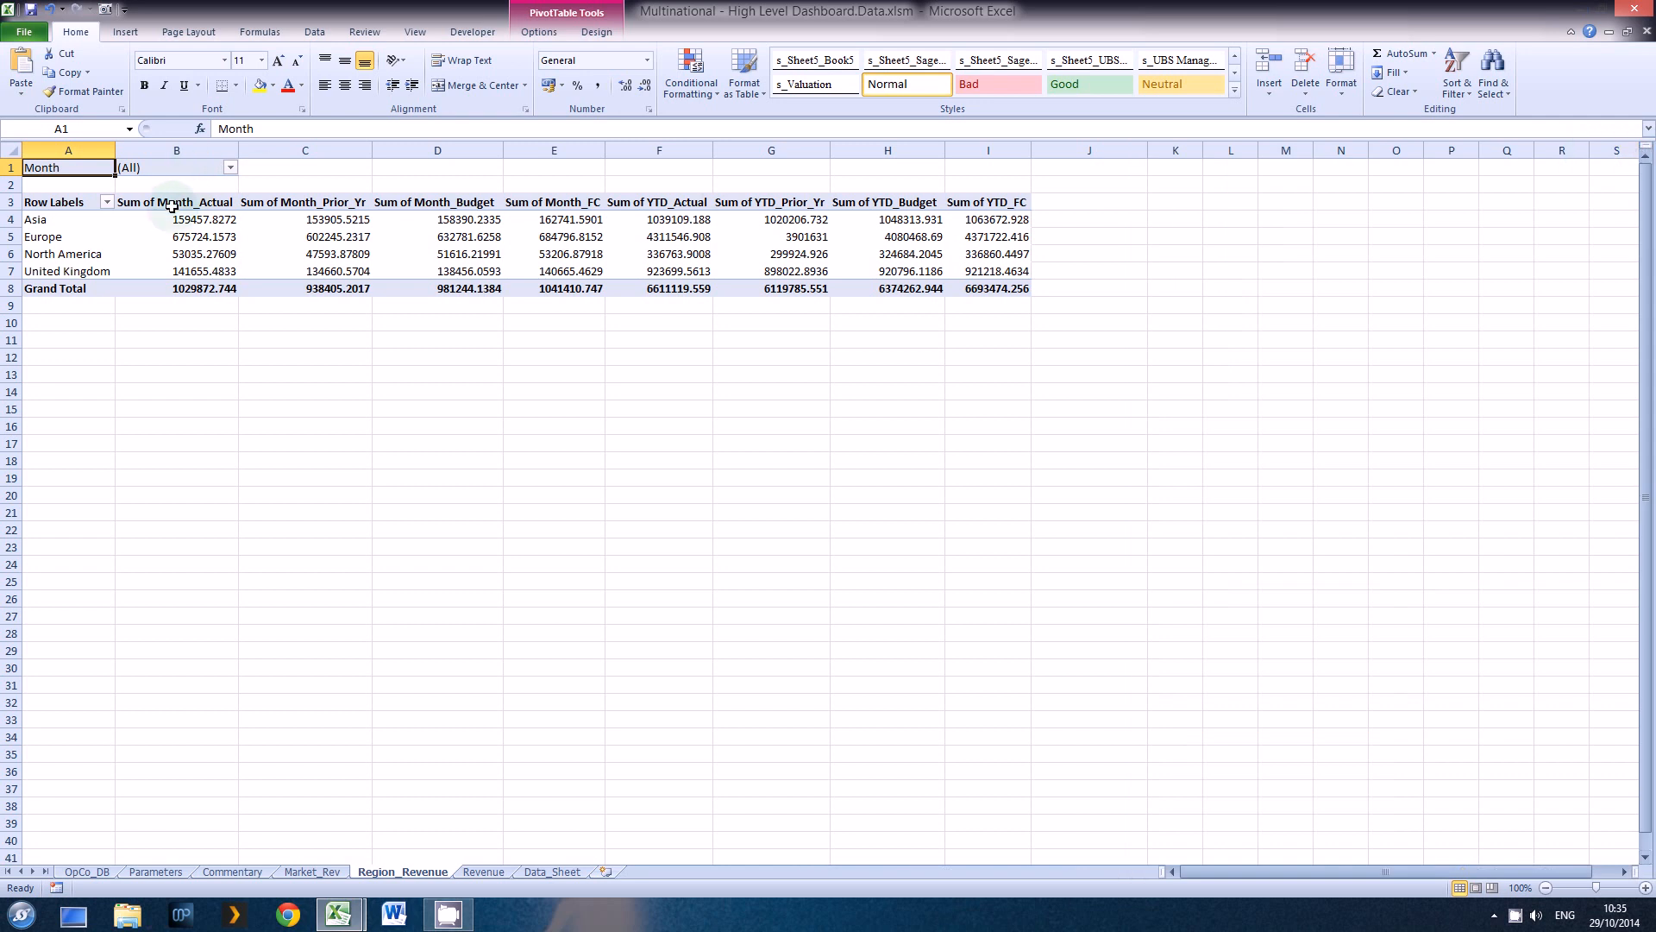
Step: Format the pivot values in B4:I8 as Number with a thousands separator and 0 decimal places
left_click_drag(173, 220, 1004, 292)
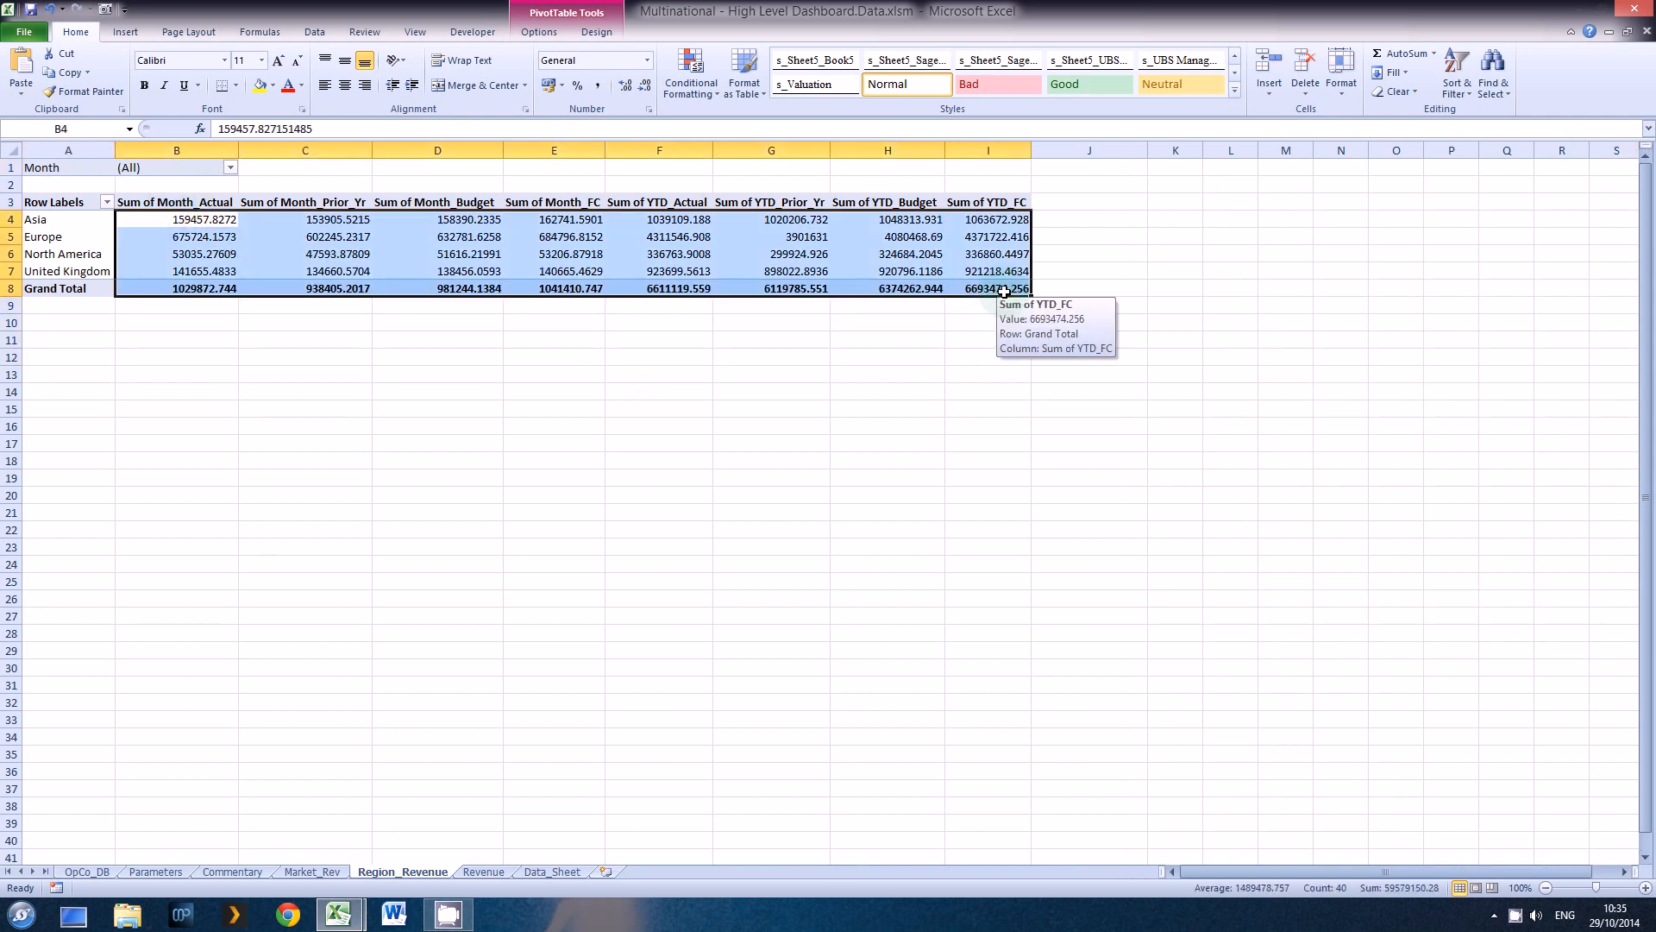
key("ctrl+1")
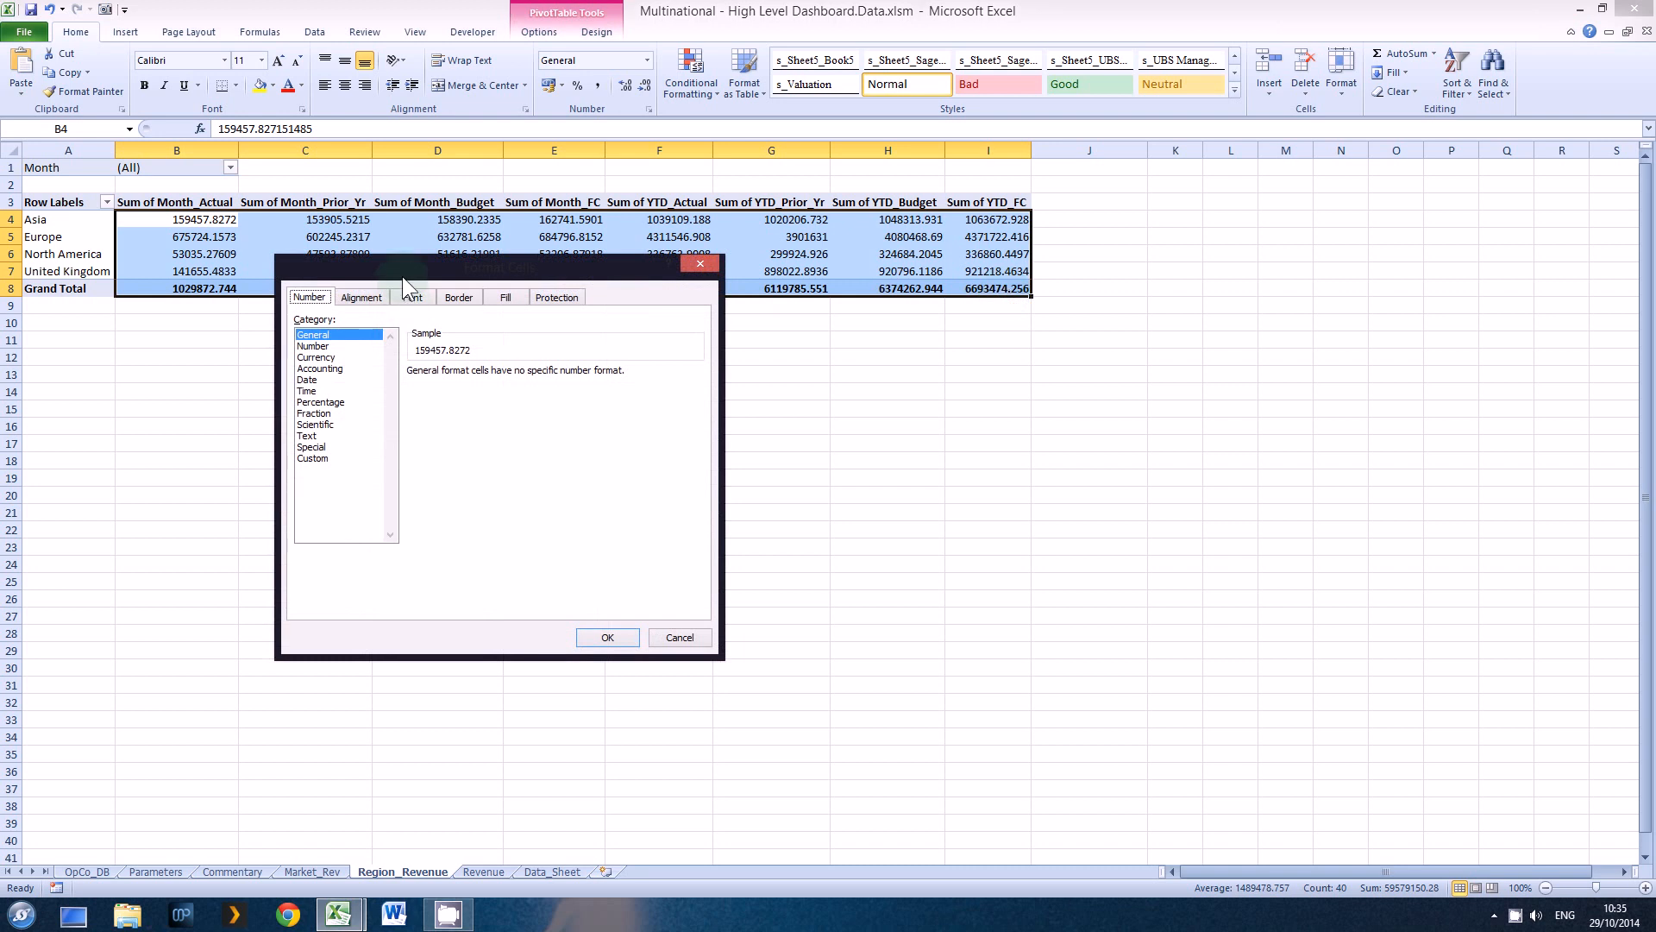
left_click_drag(402, 276, 611, 316)
left_click(522, 387)
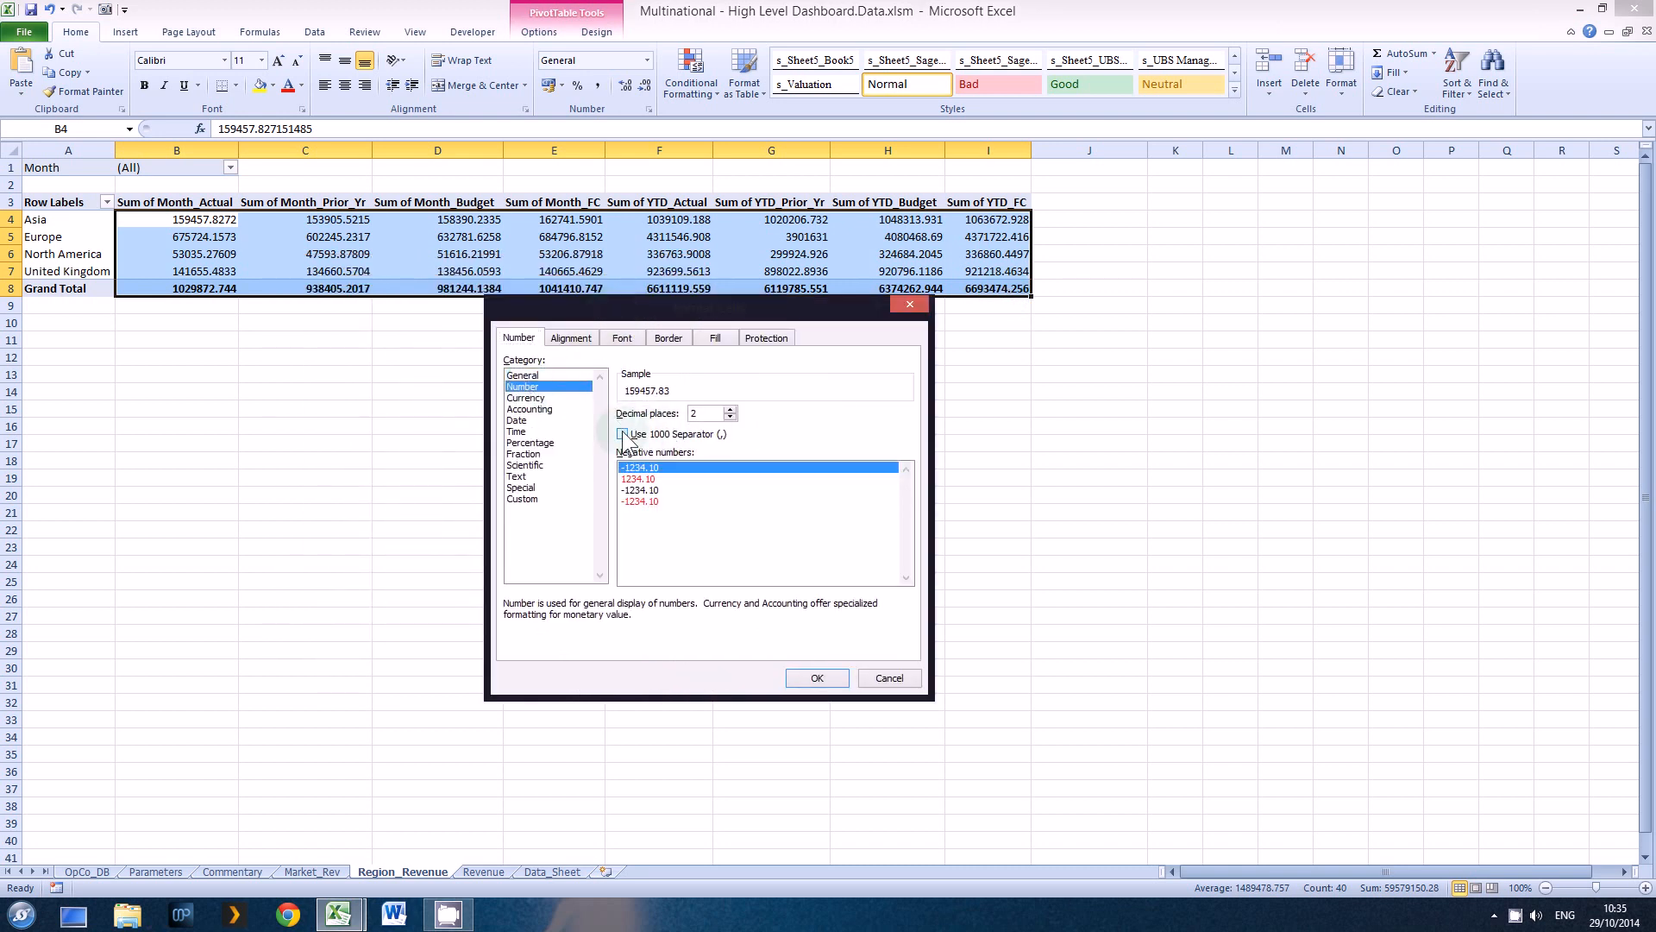
left_click(623, 435)
double_click(729, 418)
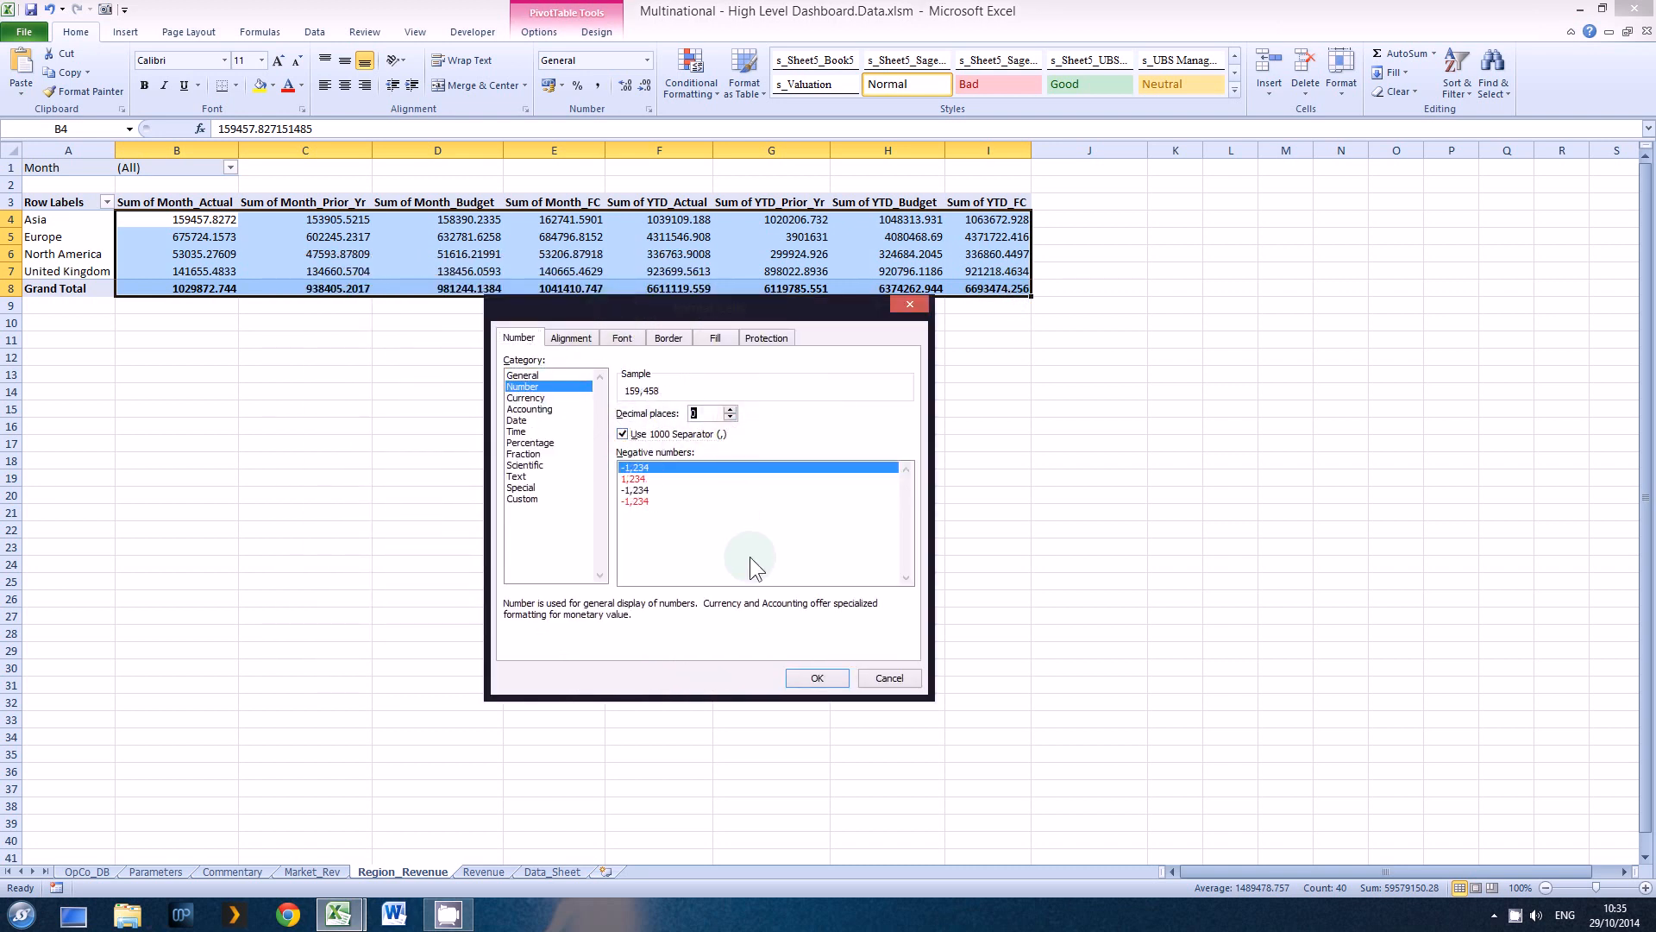
left_click(816, 680)
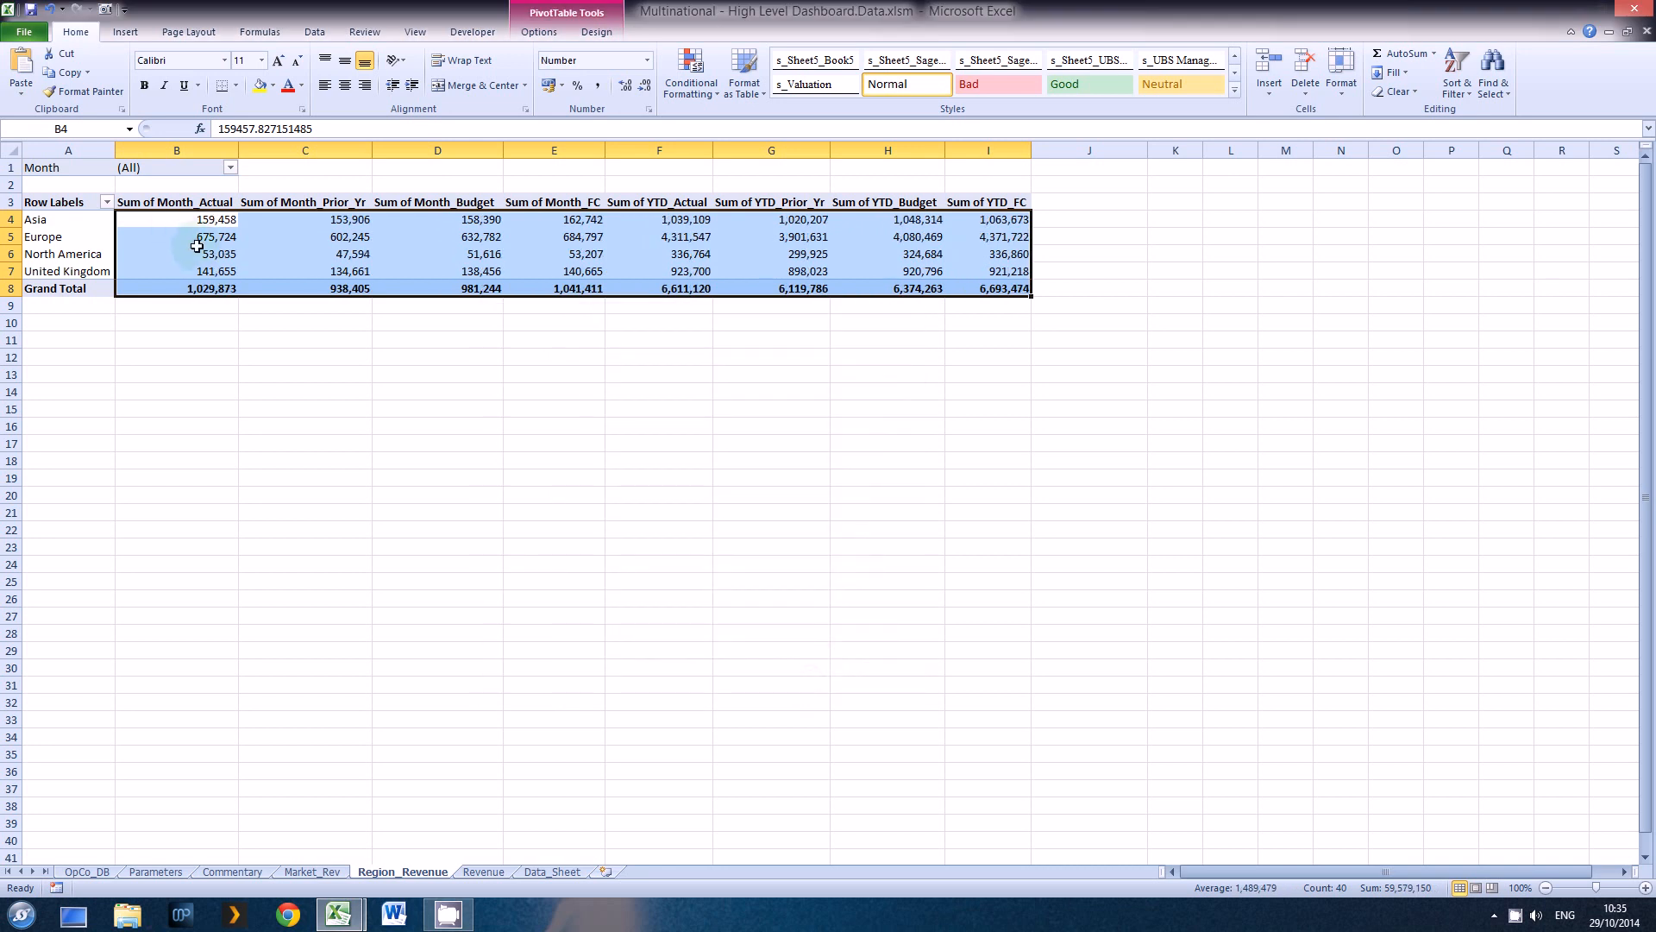
Step: Shorten the custom name of the Sum of Month_Actual value field to Actual
left_click(166, 199)
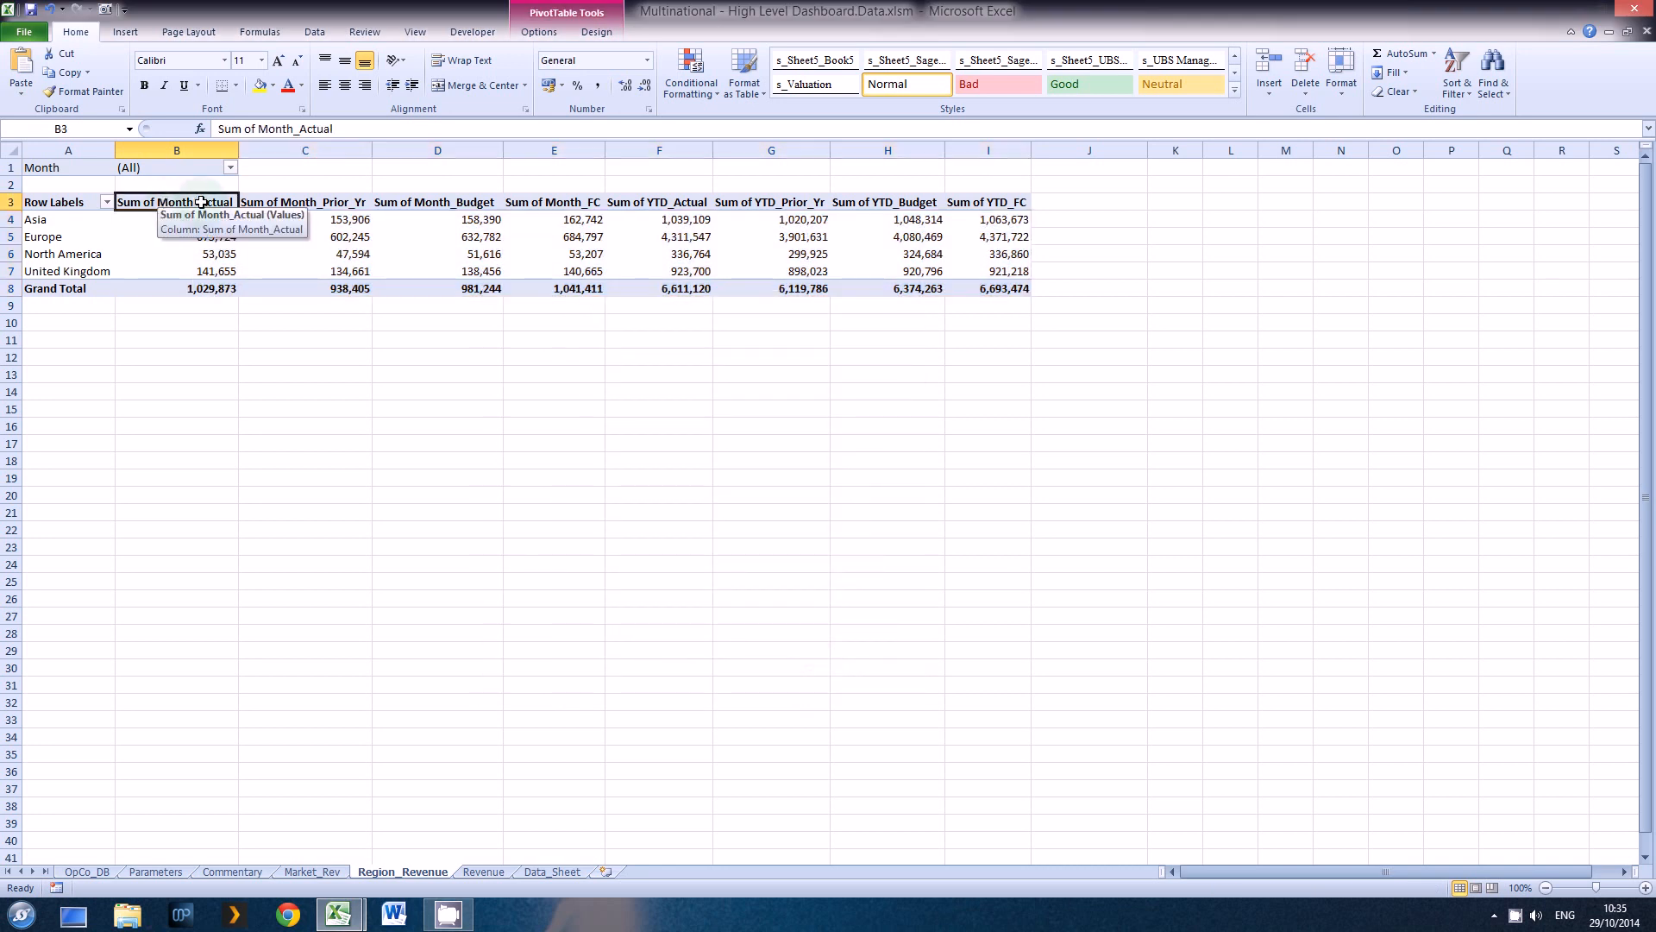
left_click(293, 203)
left_click(191, 206)
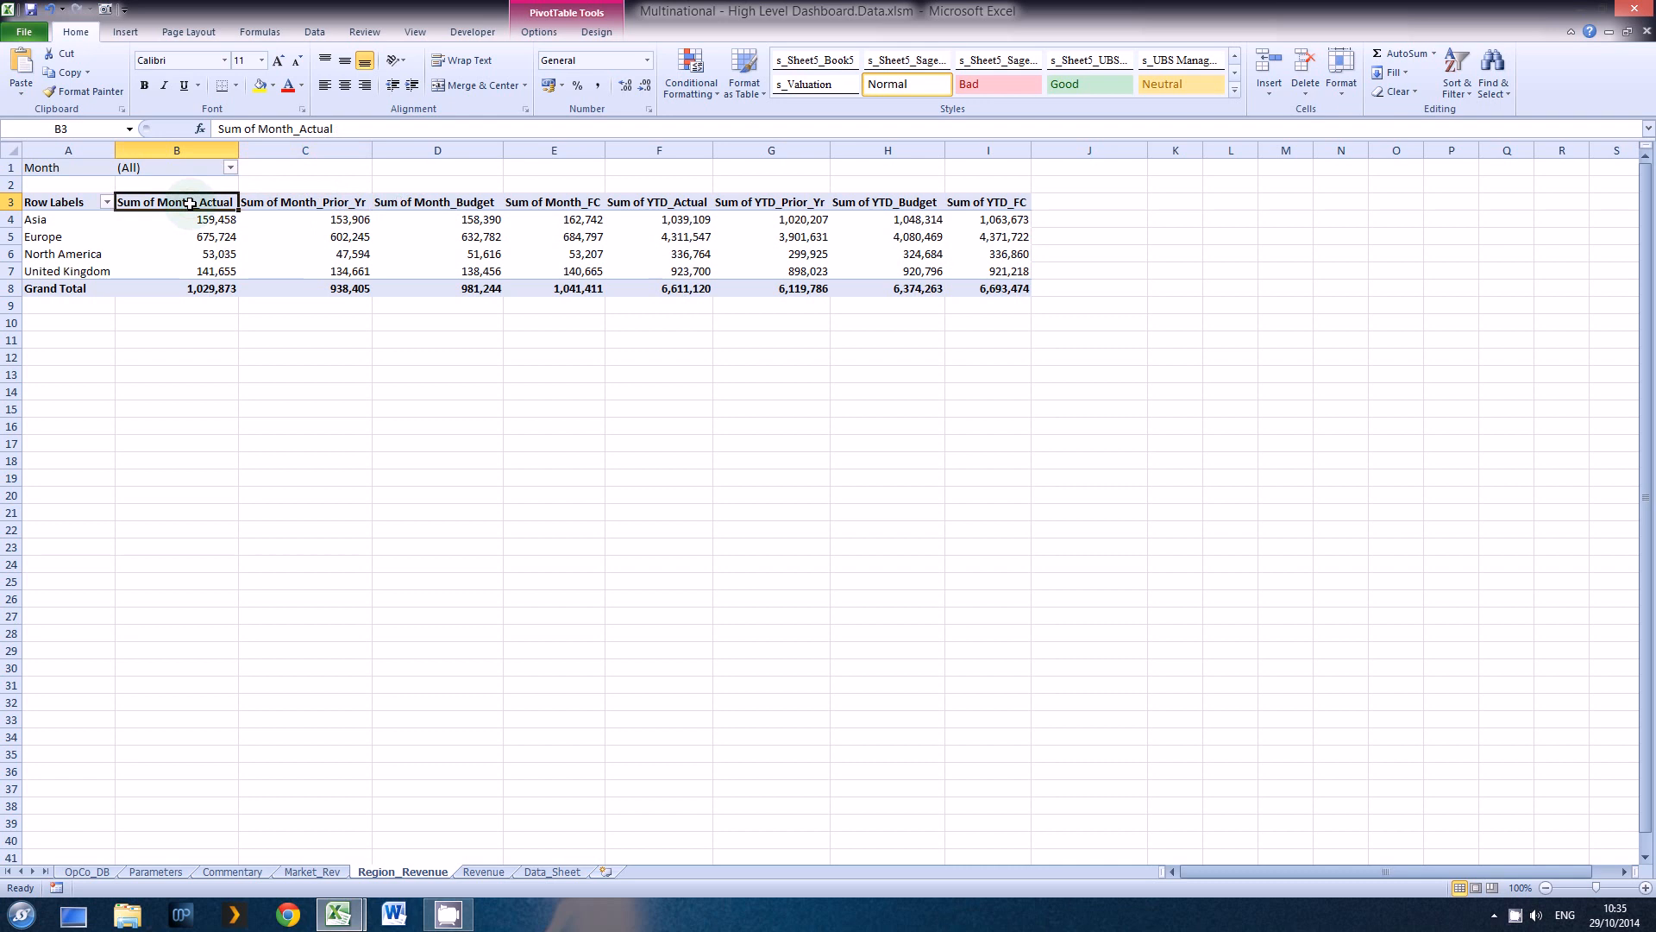
right_click(191, 206)
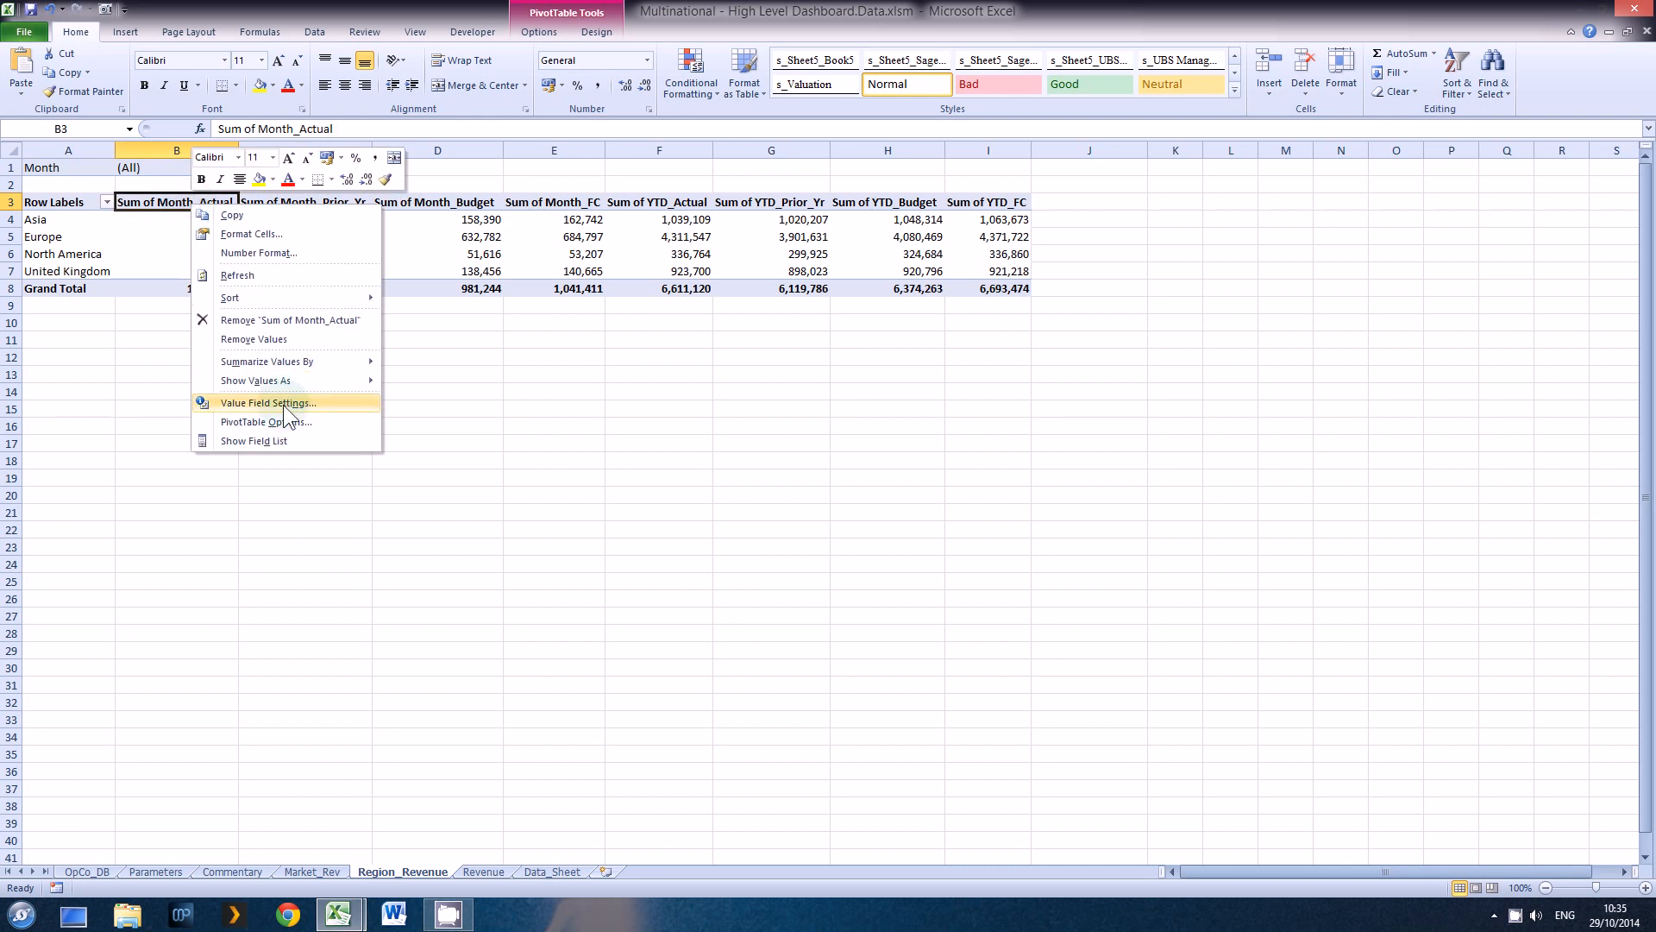
left_click(285, 409)
key("Home")
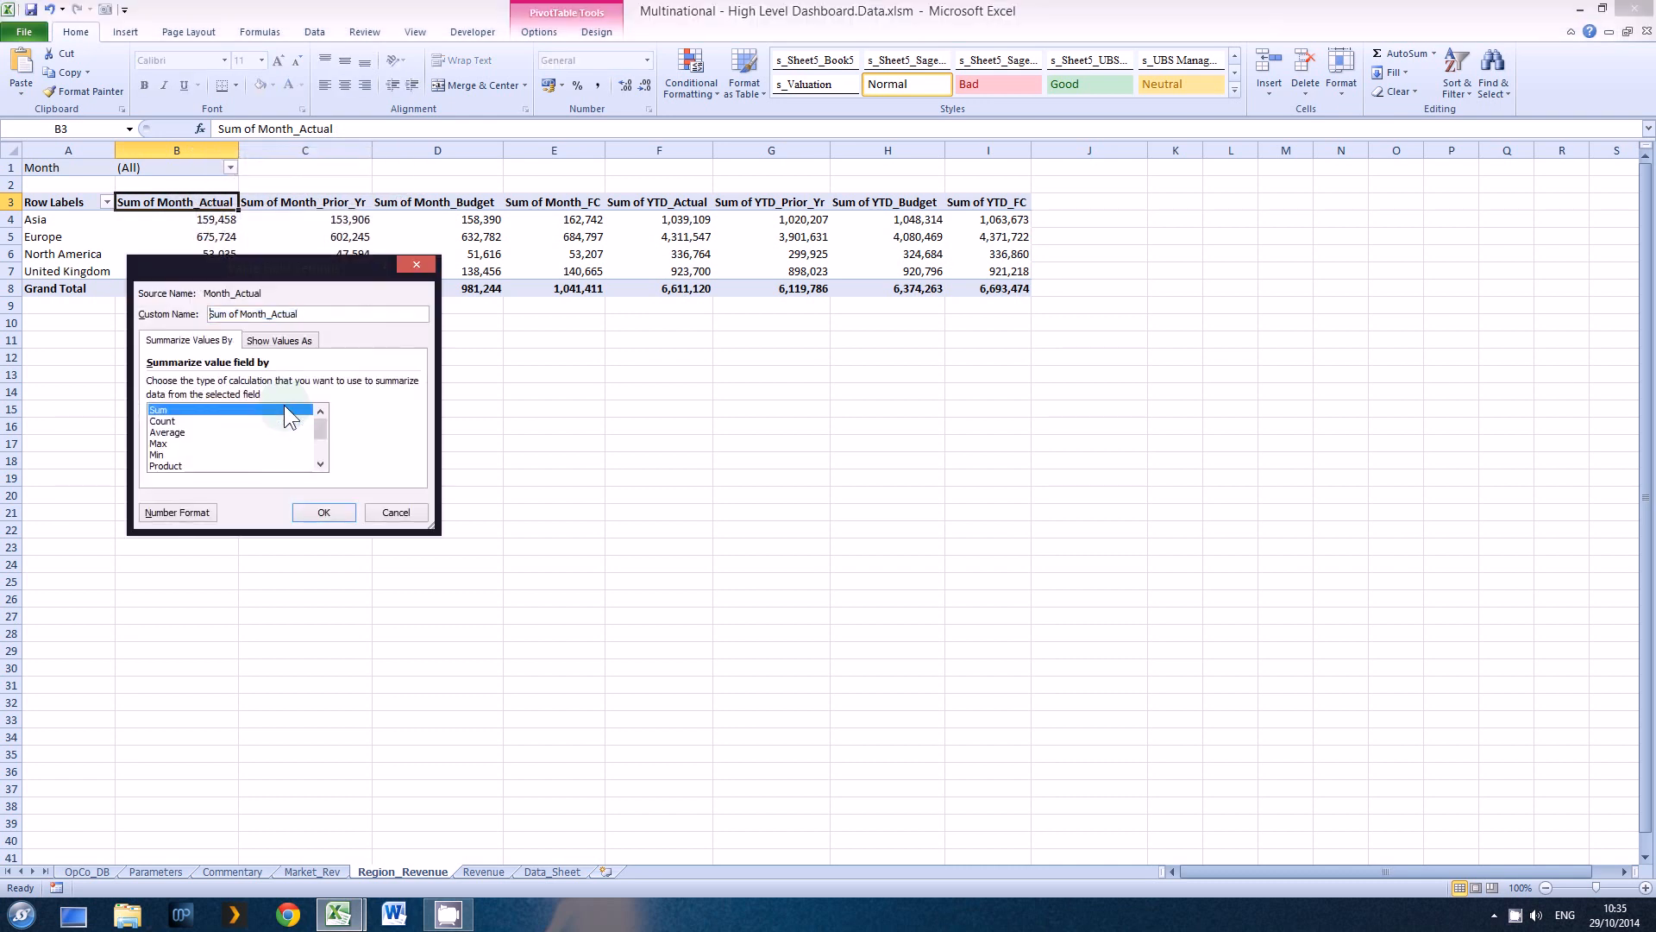
key("Delete")
key("Delete")
key("Delete")
key("Delete")
key("Delete")
key("Delete")
key("Delete")
key("Delete")
key("Delete")
key("Delete")
key("Delete")
key("Delete")
key("Return")
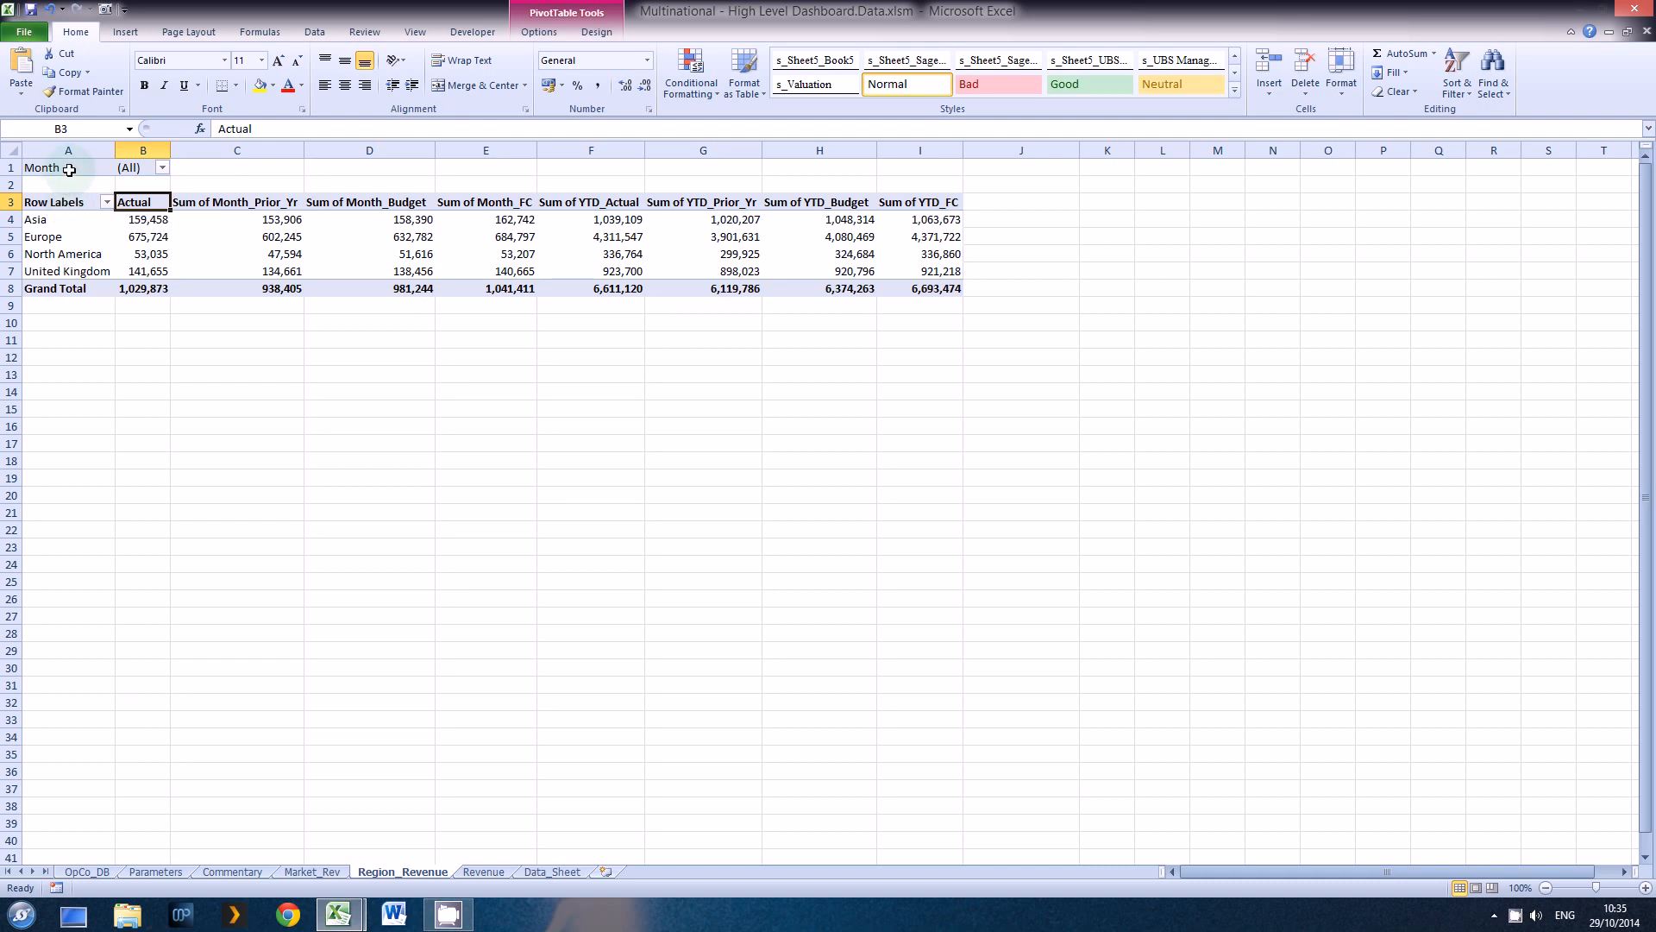
Step: Rename the pivot table as Region_Revenue in its PivotTable options
right_click(59, 202)
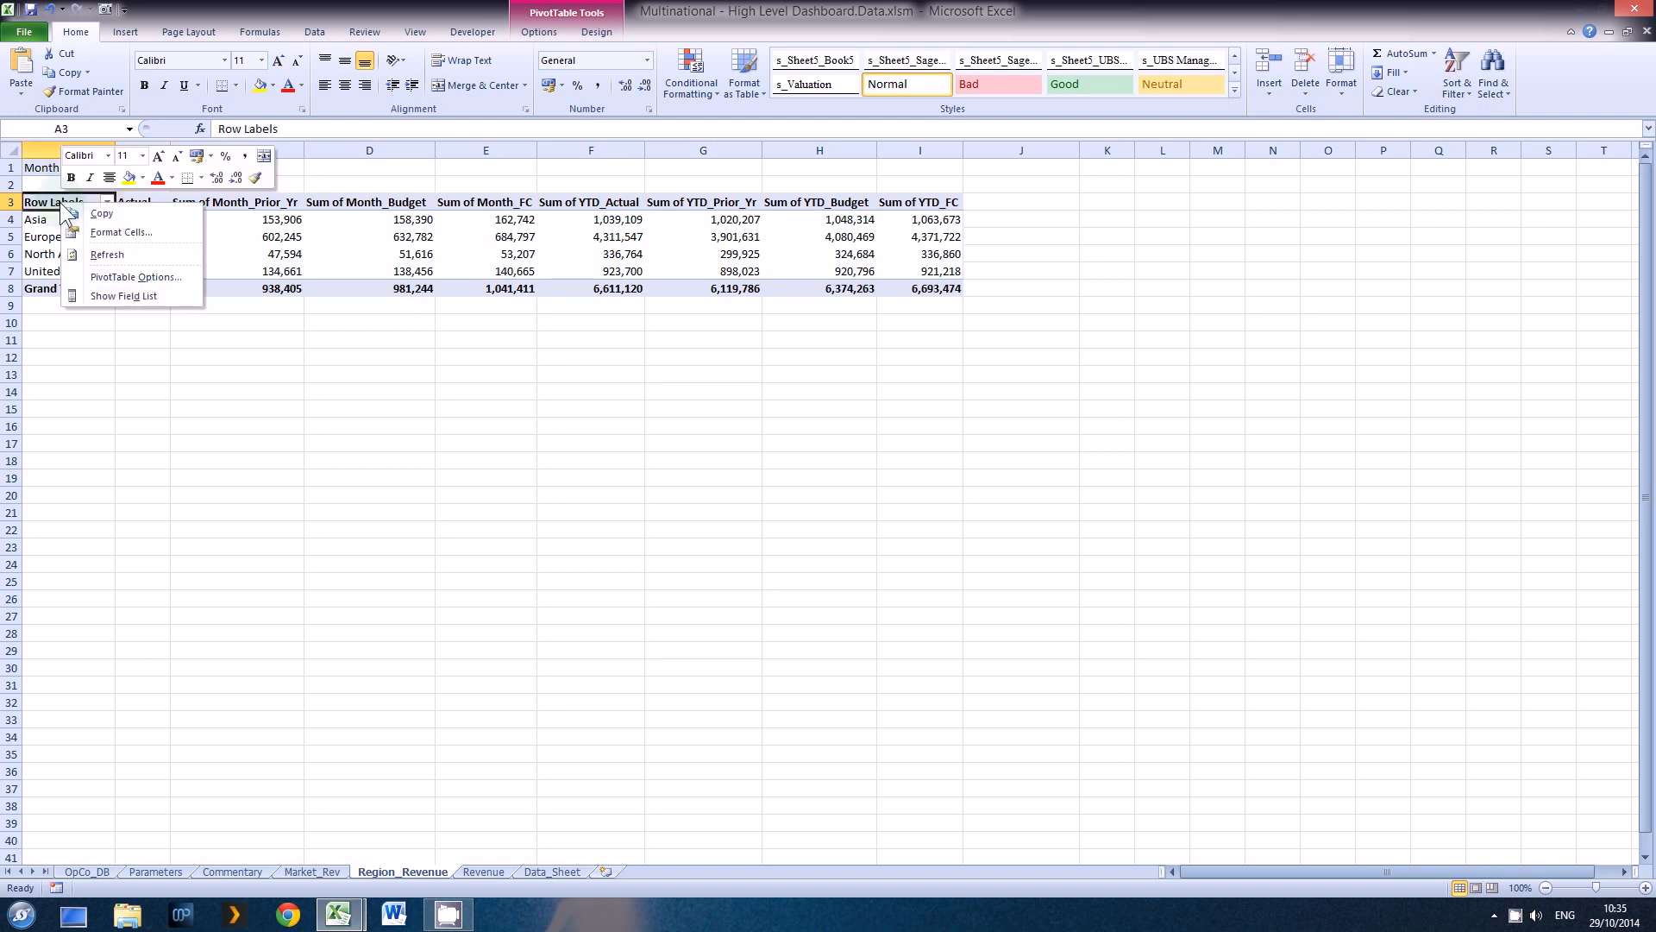
left_click(81, 274)
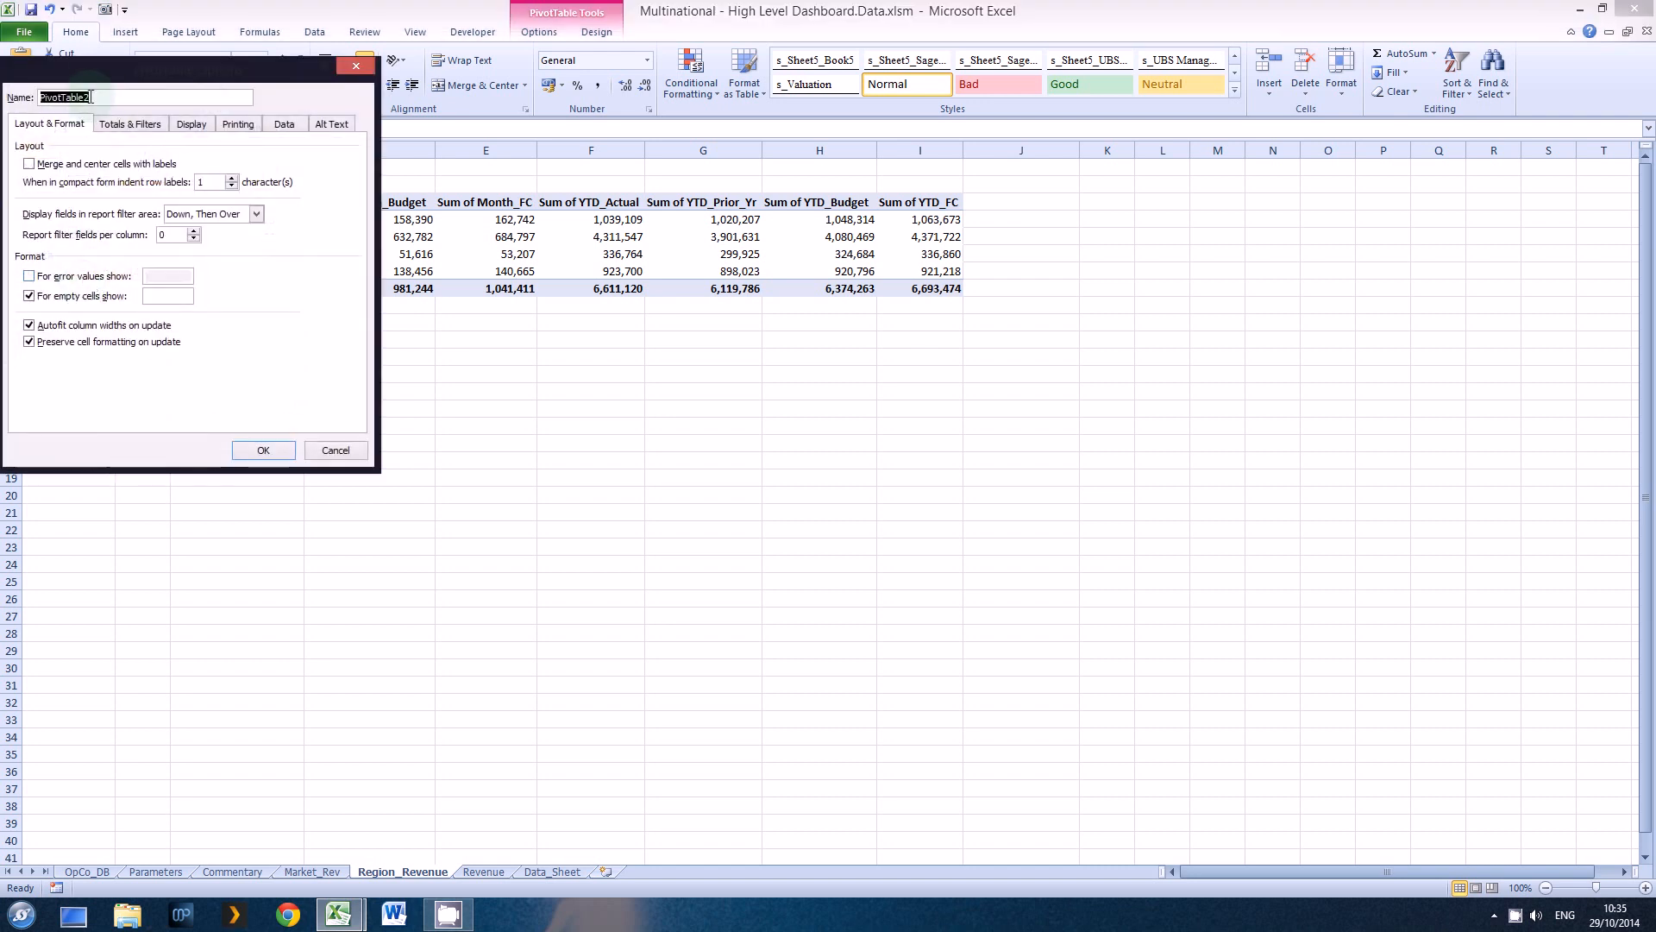
left_click_drag(102, 71, 398, 243)
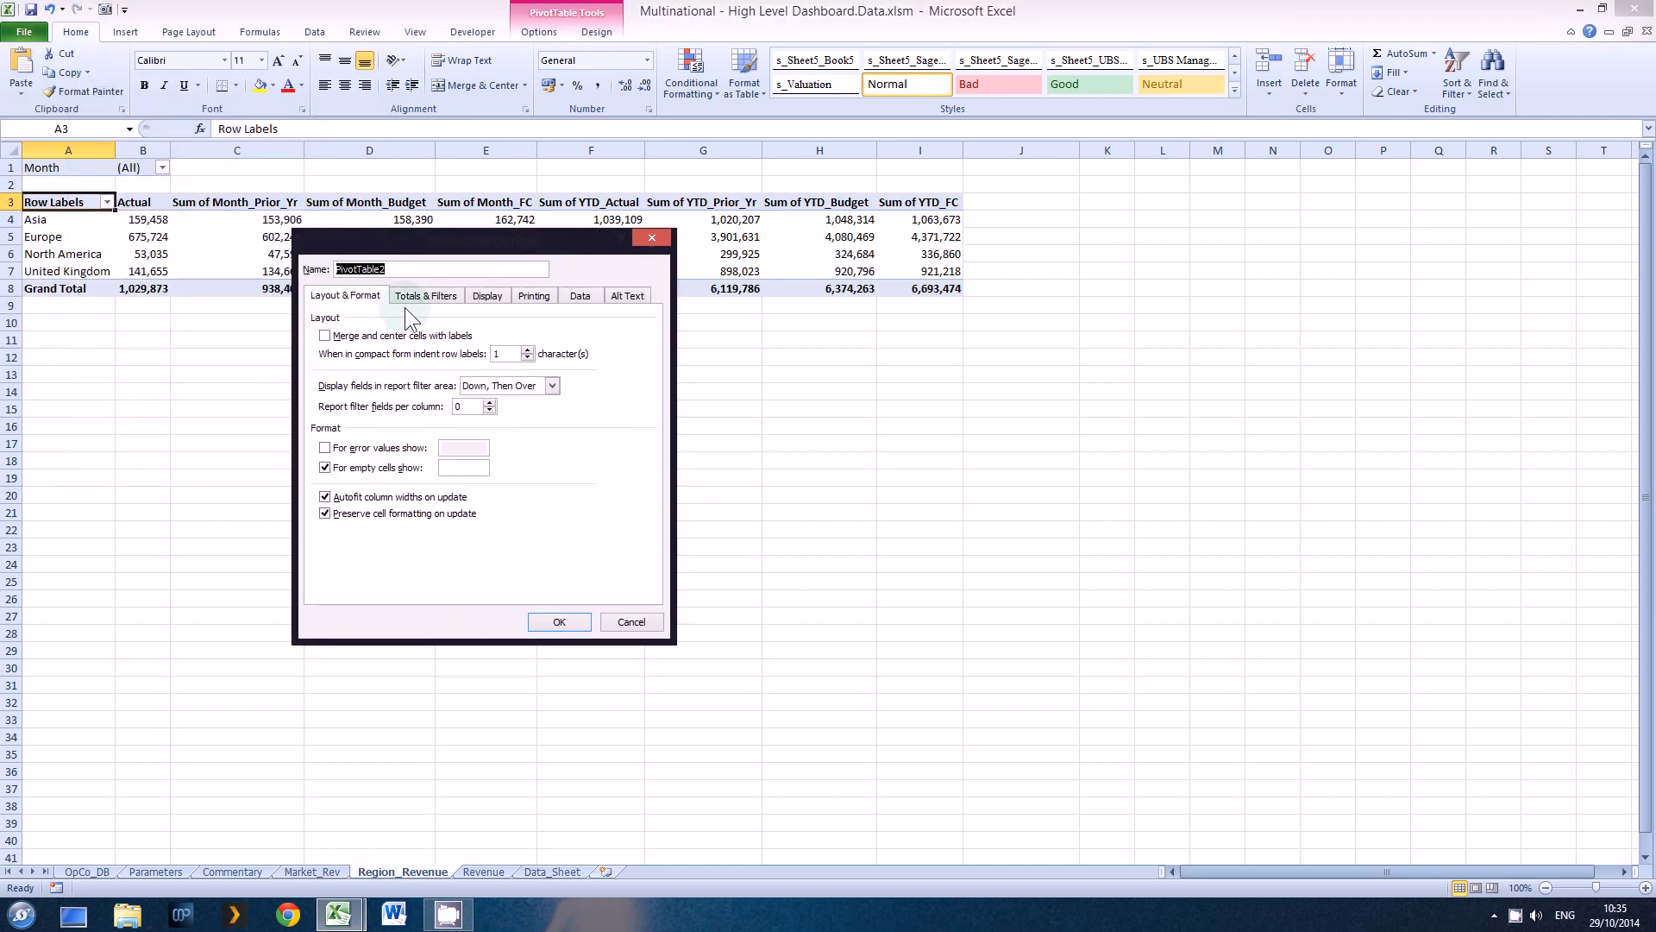
type("REg")
key("BackSpace")
key("BackSpace")
type("egion_Revenue")
left_click(560, 623)
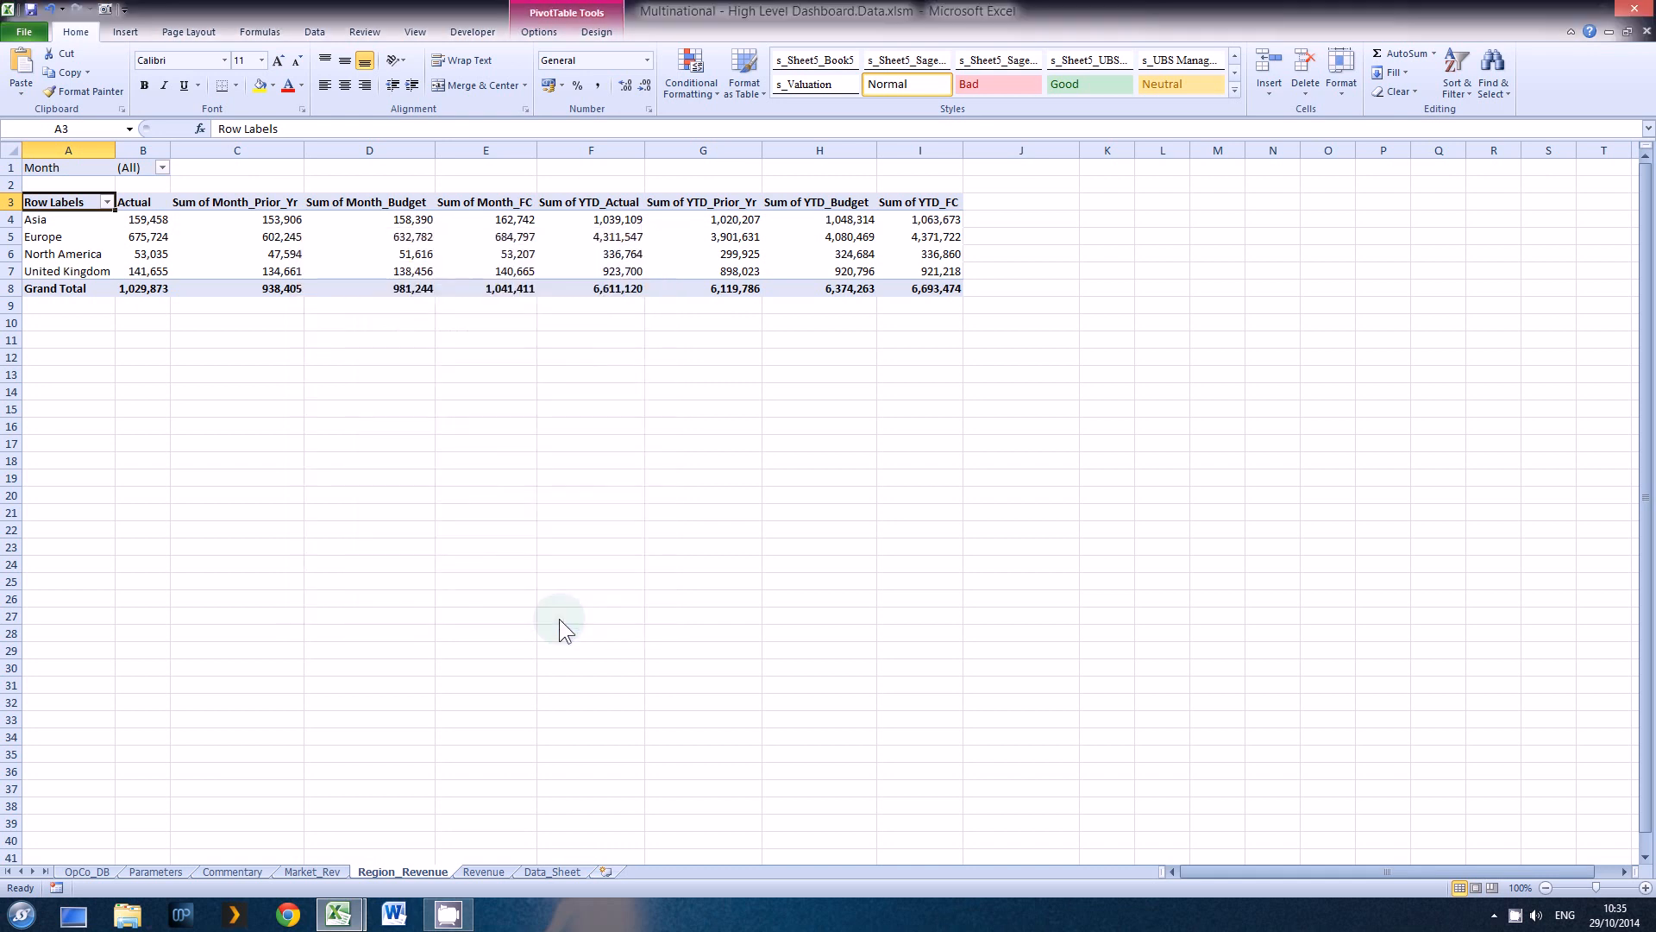